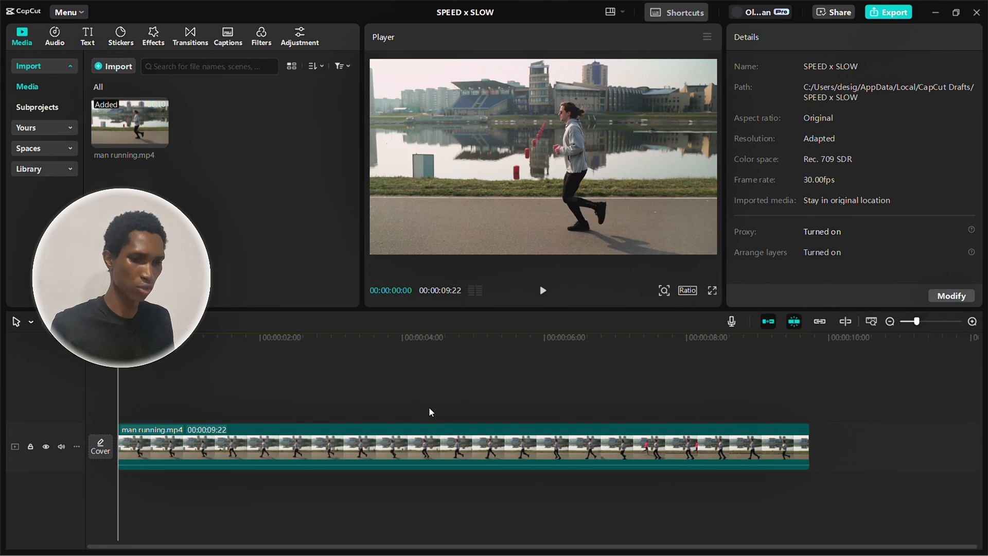
Play the man running.mp4 clip from the start of the timeline to preview its original speed.
{"action": "left_click", "coordinate": [419, 441]}
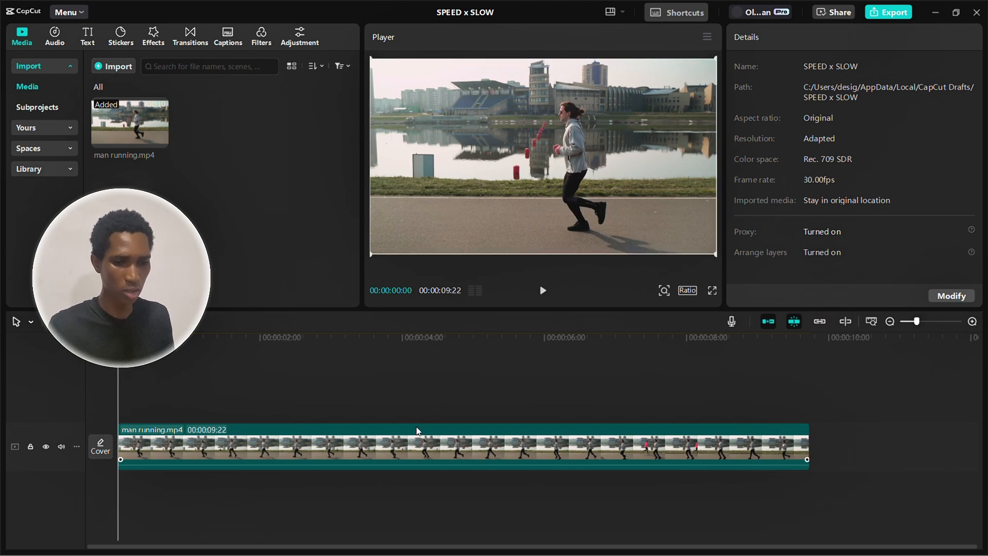
{"action": "left_click", "coordinate": [434, 393]}
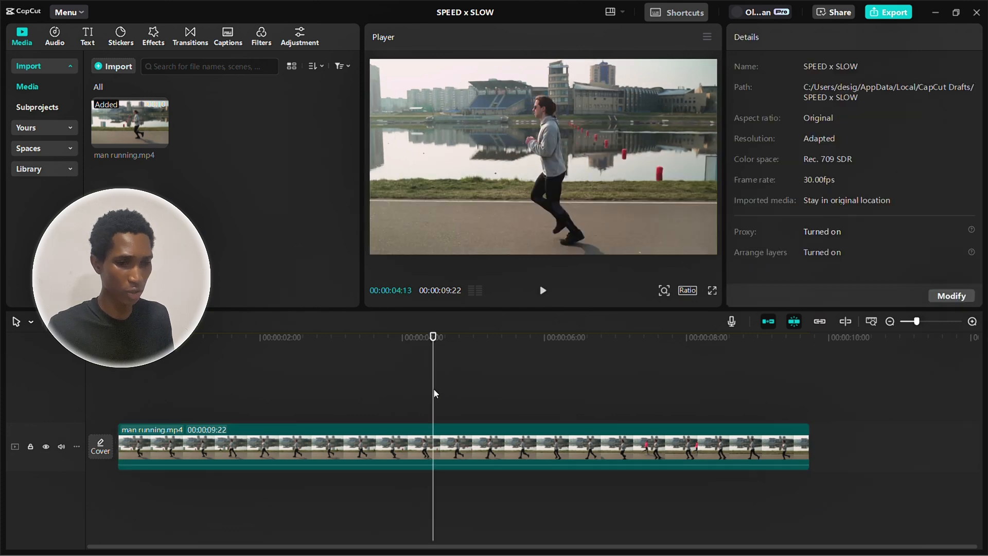
{"action": "left_click", "coordinate": [463, 449]}
{"action": "left_click", "coordinate": [413, 368]}
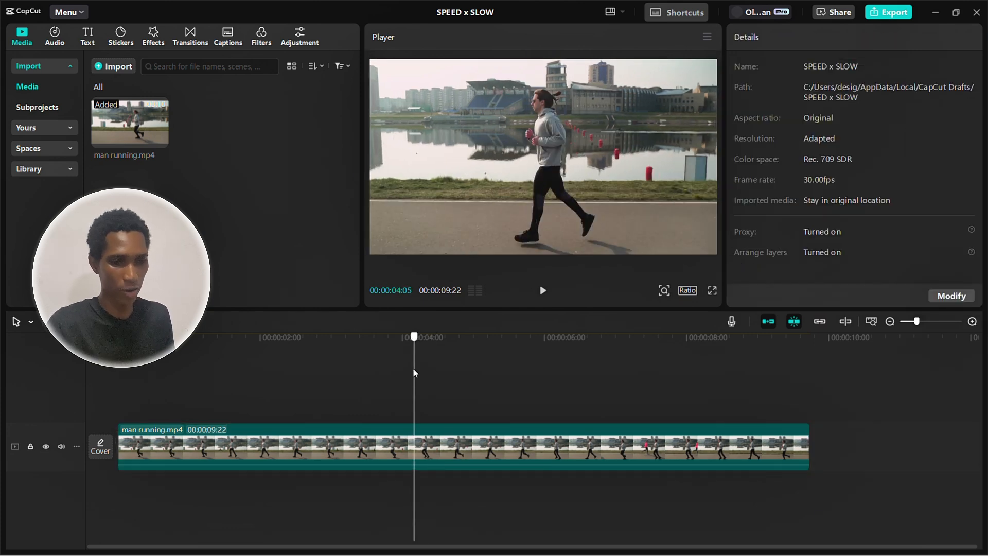
{"action": "key", "text": "Home"}
{"action": "key", "text": "space"}
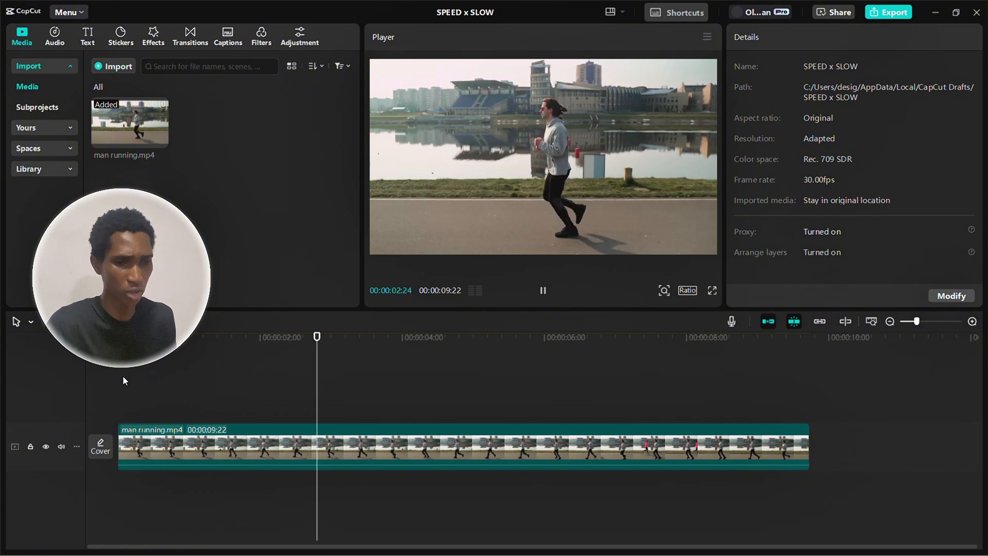
{"action": "key", "text": "space"}
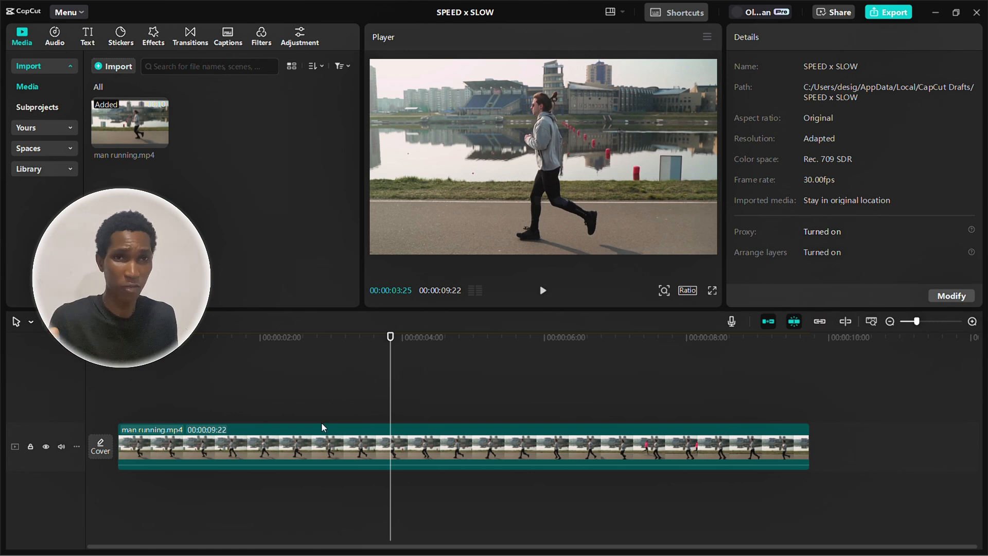
Set the running clip's standard speed to 0.5x and play it from the start.
{"action": "left_click", "coordinate": [325, 440]}
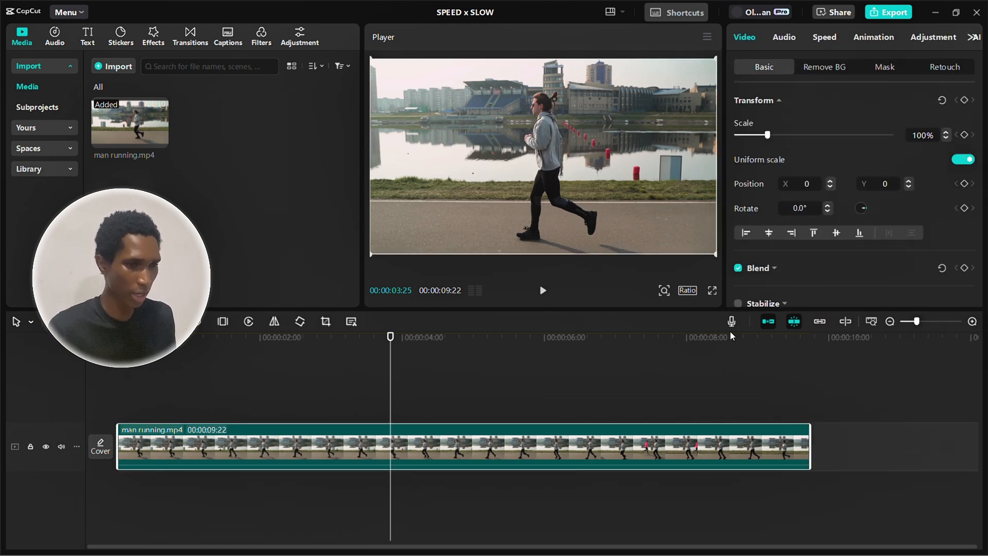
{"action": "left_click", "coordinate": [825, 37]}
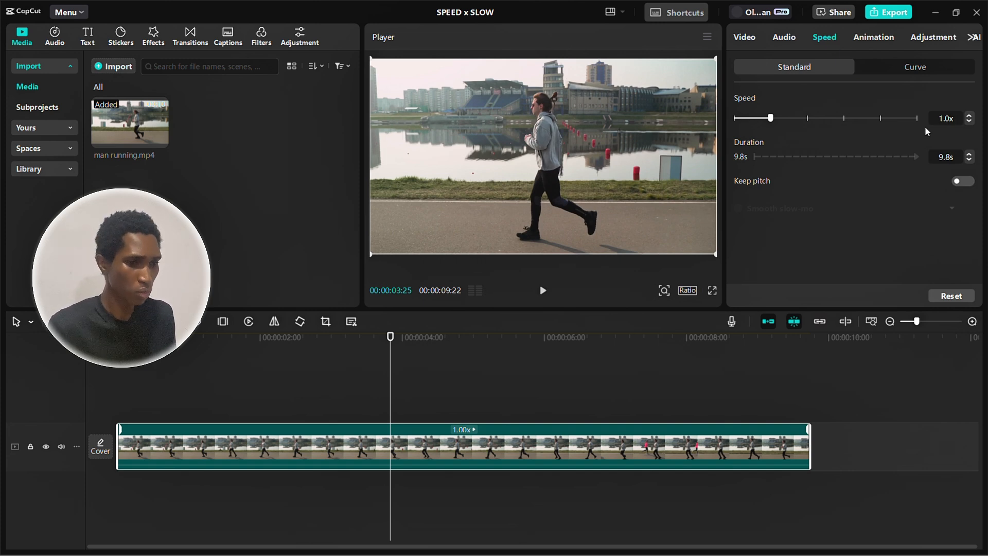
{"action": "left_click", "coordinate": [751, 118]}
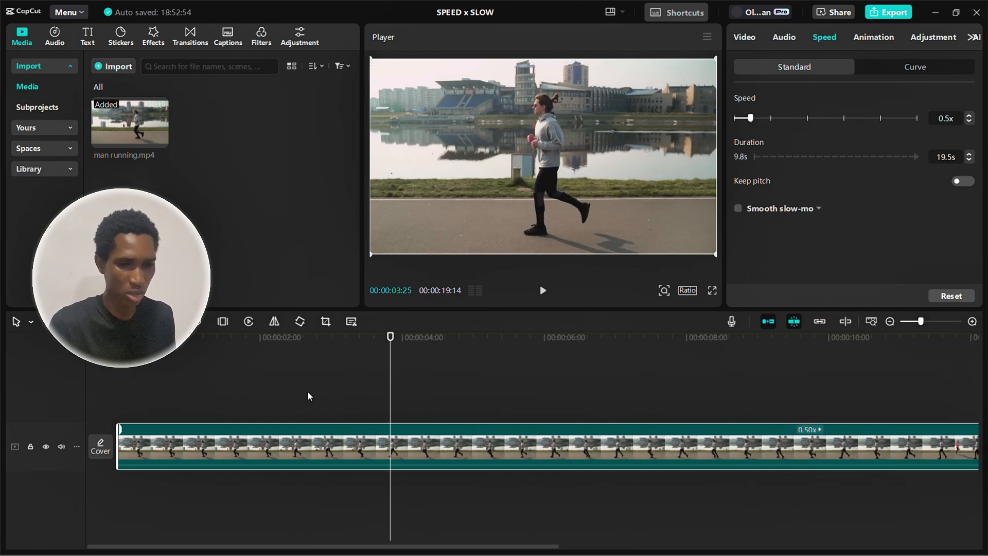
{"action": "left_click_drag", "start_coordinate": [303, 392], "coordinate": [69, 398]}
{"action": "key", "text": "space"}
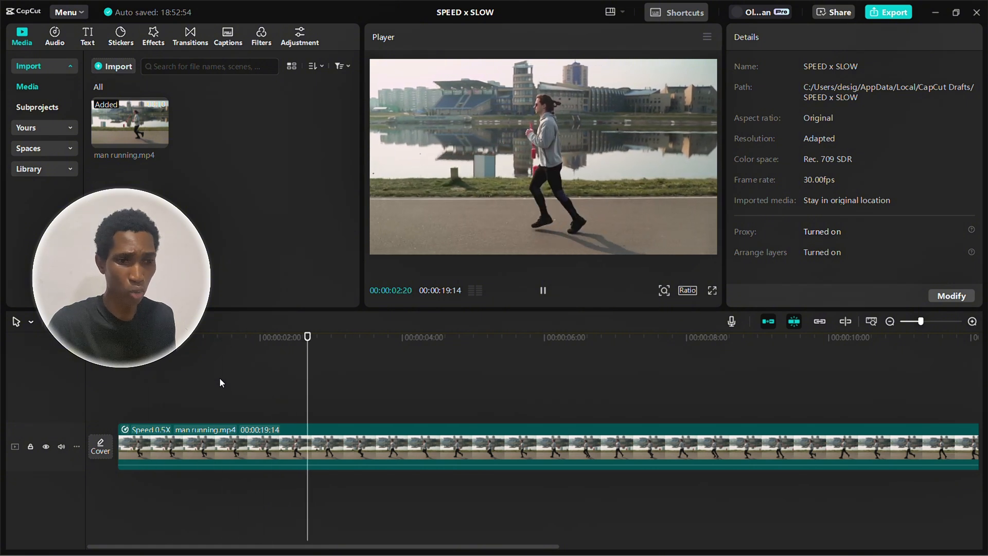
{"action": "key", "text": "space"}
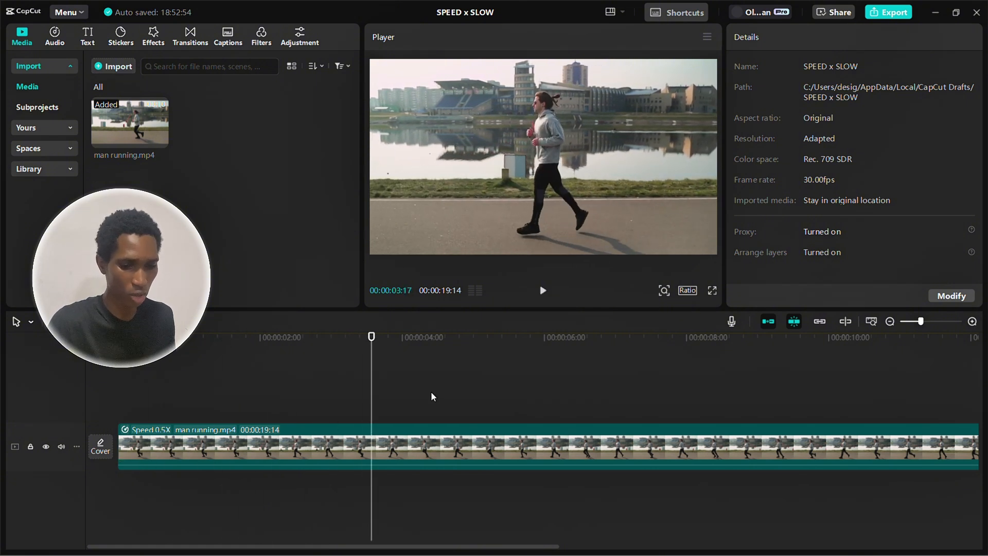
Set the running clip's standard speed to 2.0x and play it from the start.
{"action": "left_click", "coordinate": [489, 440]}
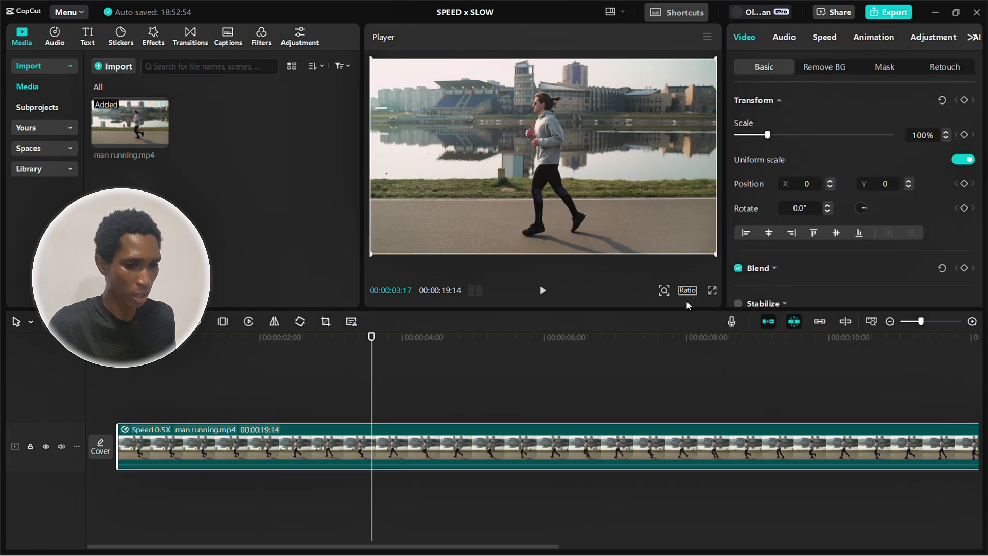
{"action": "left_click", "coordinate": [823, 38]}
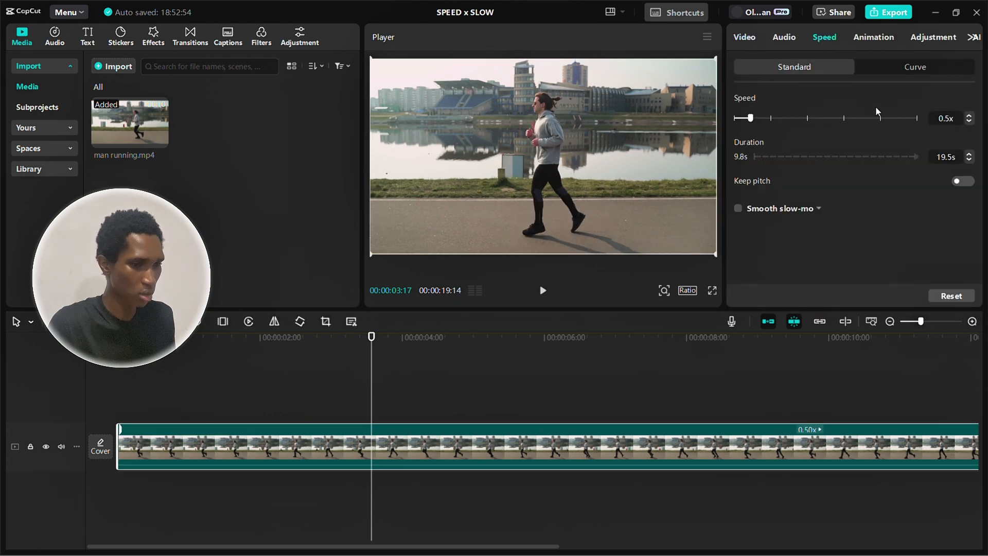
{"action": "left_click", "coordinate": [807, 120]}
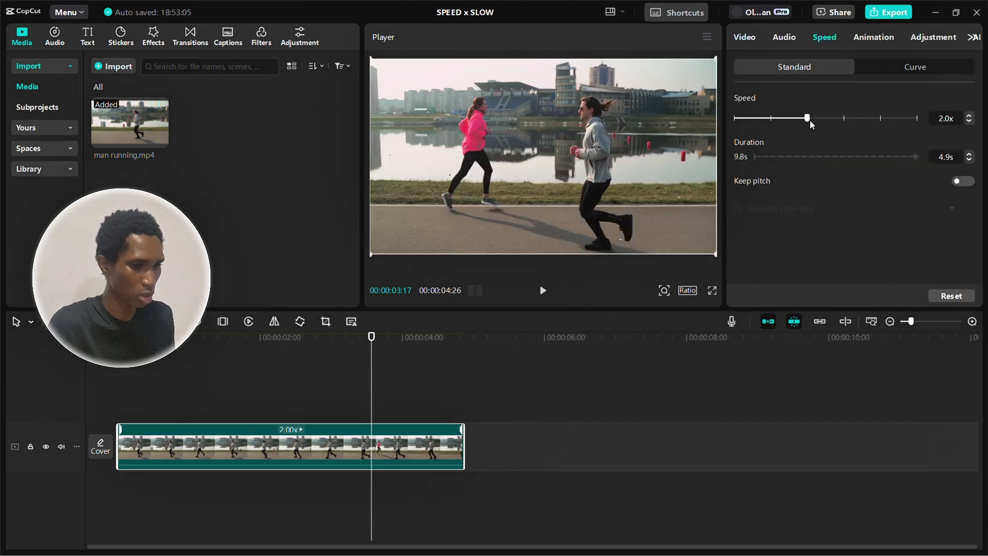
{"action": "left_click", "coordinate": [275, 389]}
{"action": "left_click_drag", "start_coordinate": [271, 396], "coordinate": [88, 412]}
{"action": "key", "text": "space"}
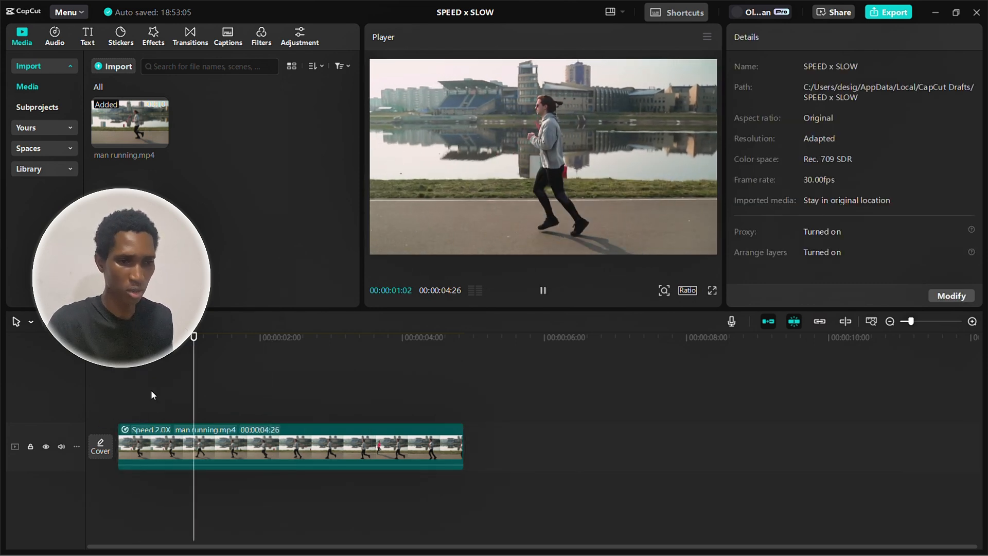
{"action": "key", "text": "space"}
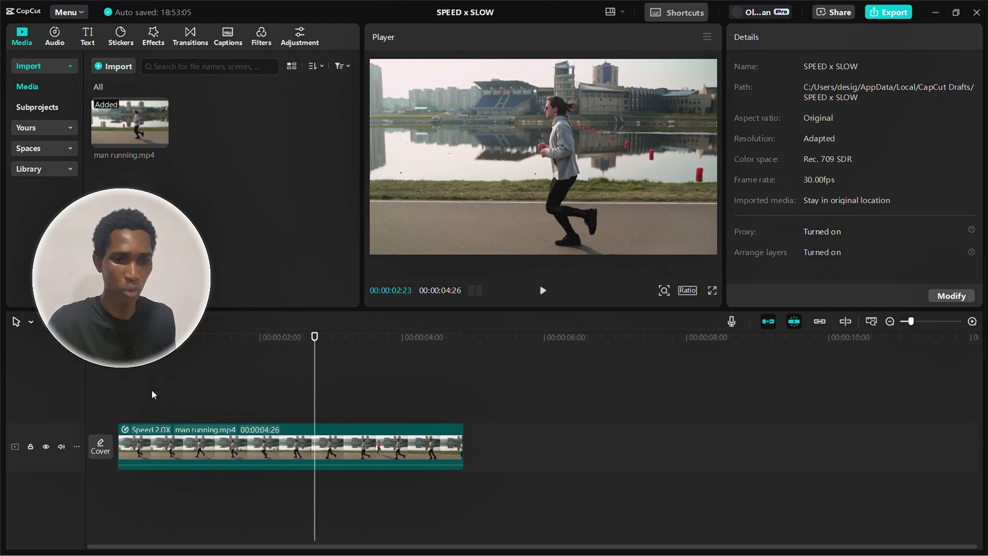
Return the running clip's standard speed to 1.0x.
{"action": "left_click", "coordinate": [305, 436]}
{"action": "left_click", "coordinate": [261, 367]}
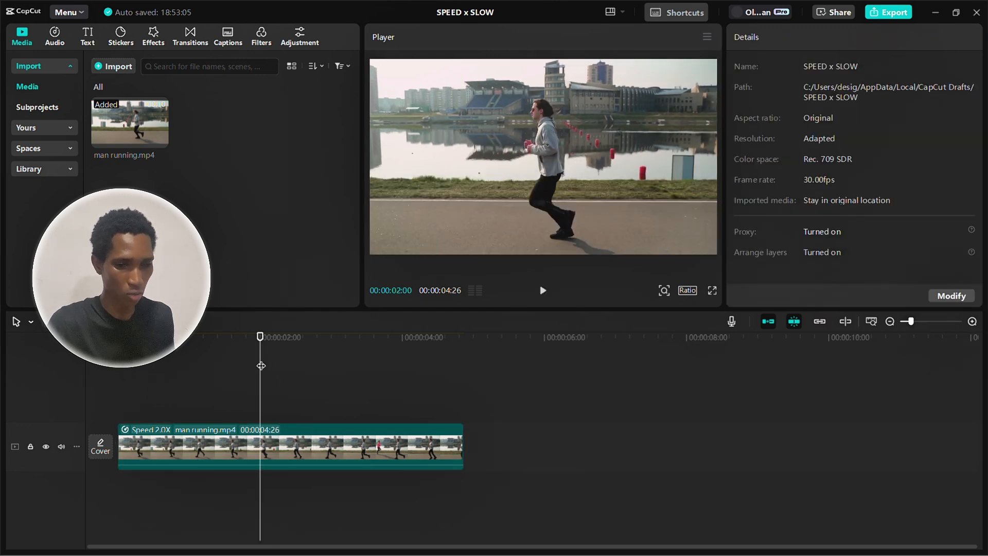
{"action": "left_click", "coordinate": [268, 377]}
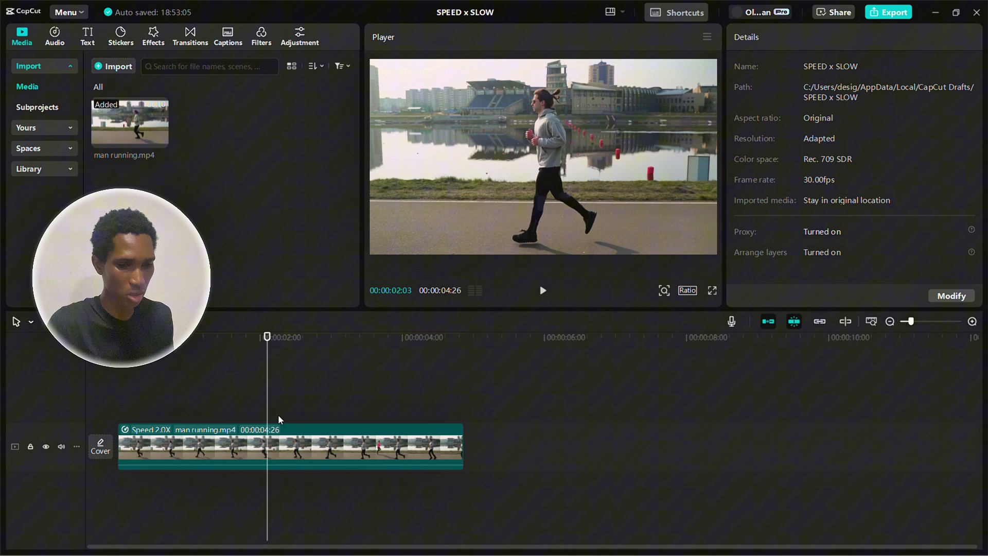
{"action": "left_click", "coordinate": [288, 443]}
{"action": "left_click", "coordinate": [825, 37]}
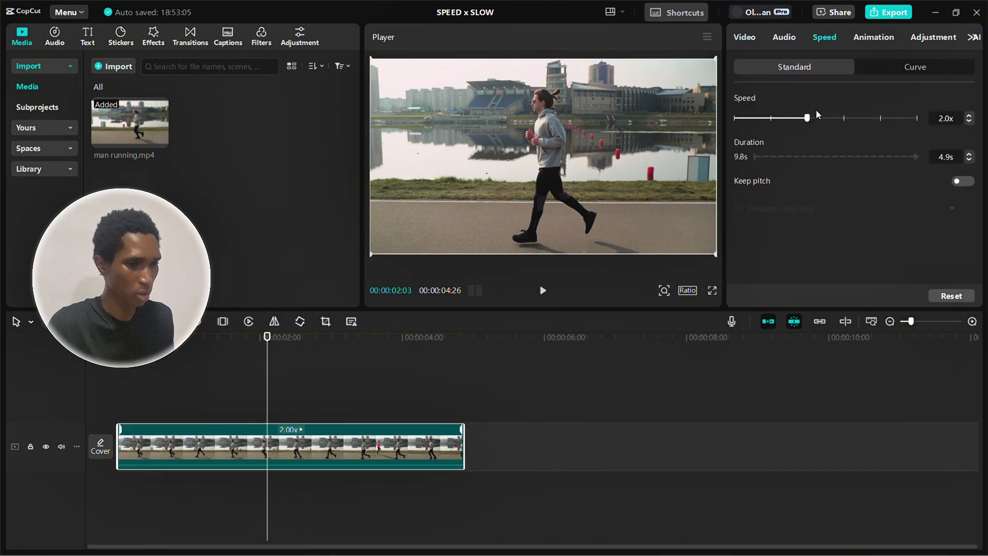
{"action": "left_click", "coordinate": [770, 120]}
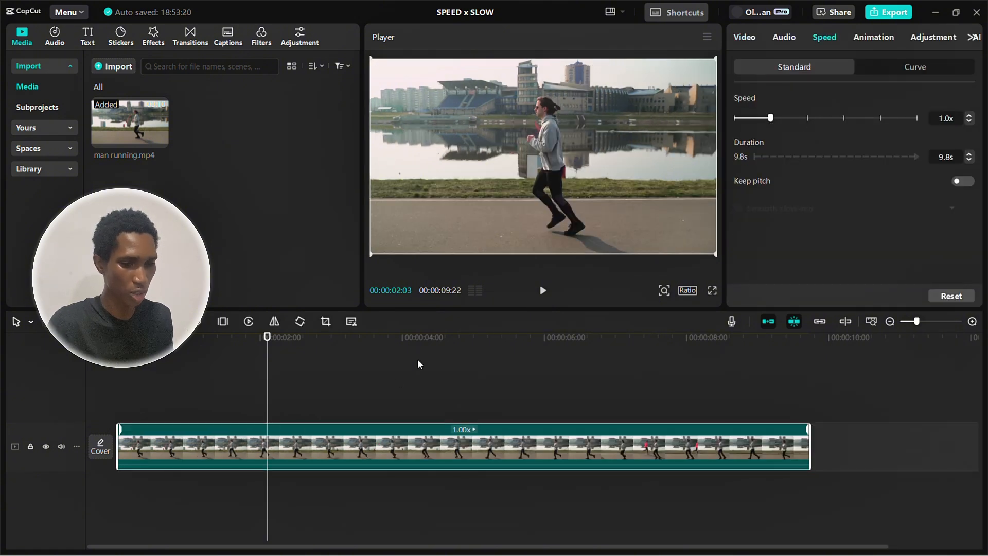
Split the running clip at 00:00:04:23 and set the first segment's speed to 0.4x.
{"action": "left_click_drag", "start_coordinate": [417, 365], "coordinate": [455, 397]}
{"action": "key", "text": "ctrl+b"}
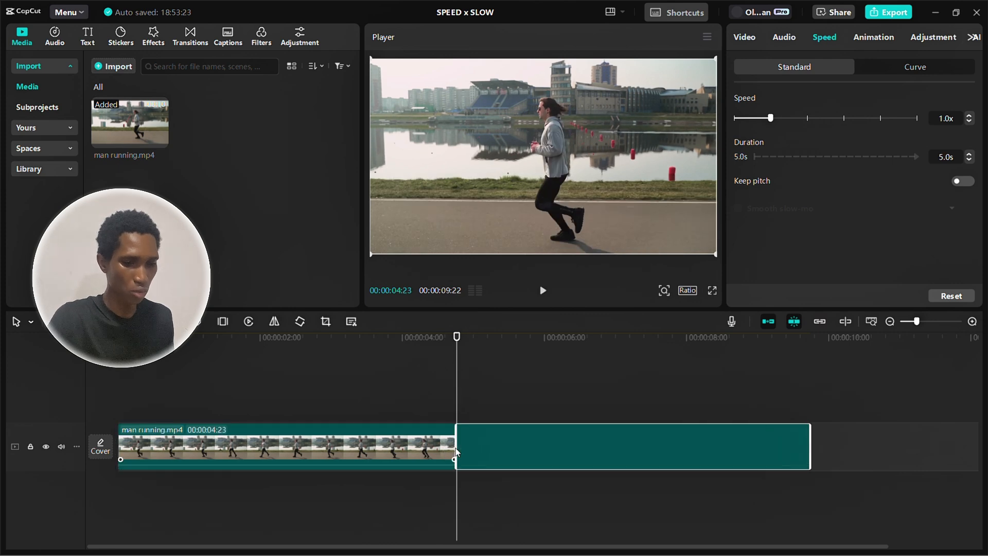
{"action": "left_click", "coordinate": [368, 375]}
{"action": "left_click", "coordinate": [347, 453]}
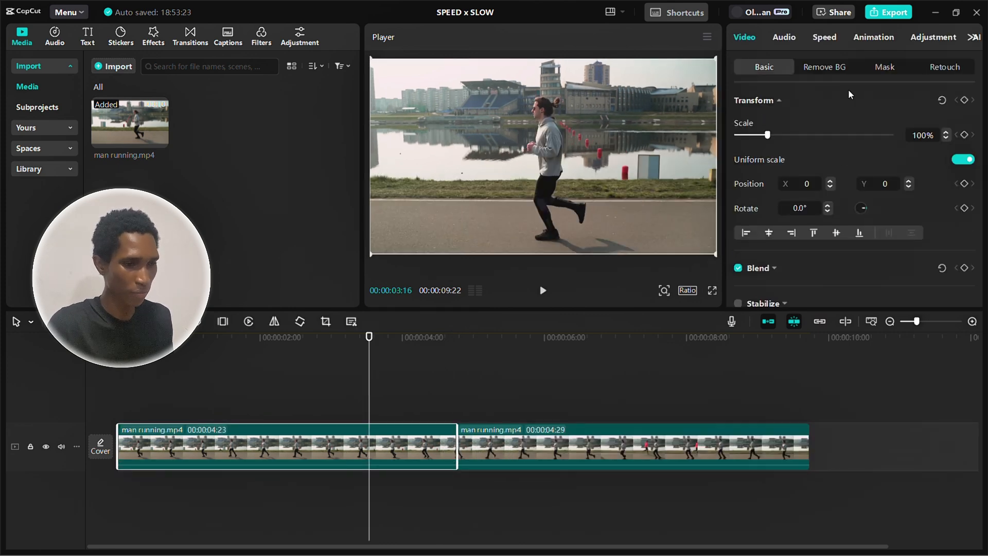
{"action": "left_click", "coordinate": [815, 39]}
{"action": "left_click", "coordinate": [748, 118]}
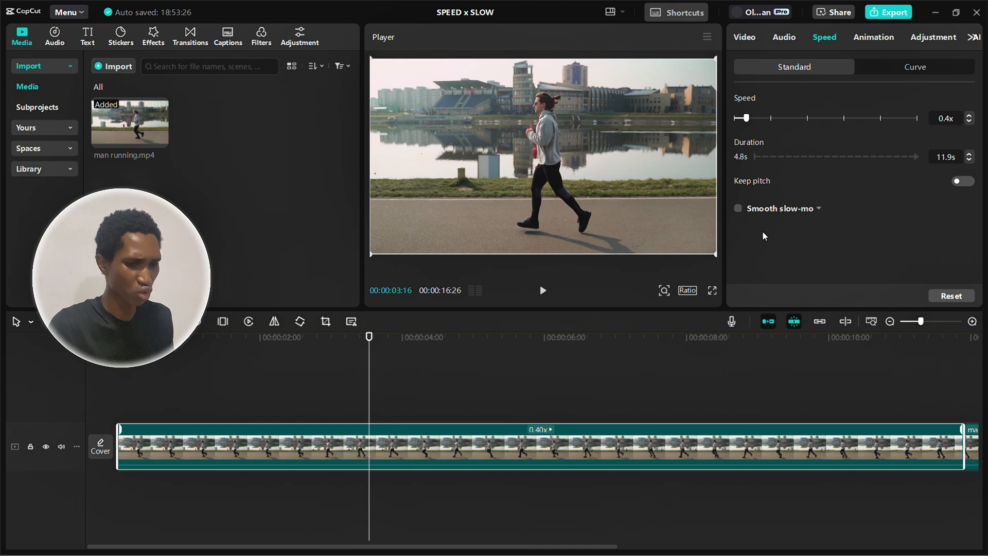
Trim off the slowed segment's end after 00:00:03:16 and set the second segment's speed to 2.0x.
{"action": "scroll", "coordinate": [501, 400], "scroll_direction": "down", "scroll_amount": 3}
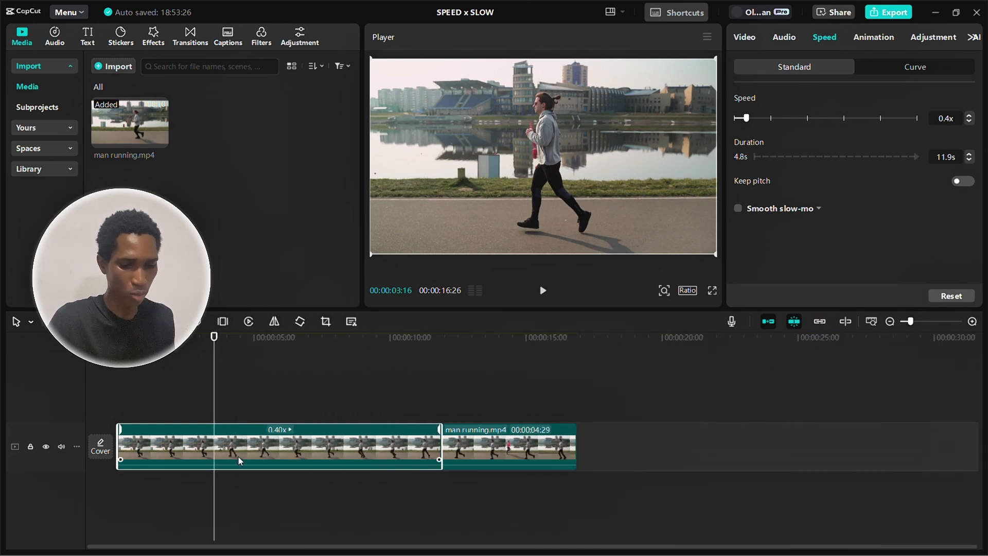
{"action": "key", "text": "w"}
{"action": "left_click", "coordinate": [265, 451]}
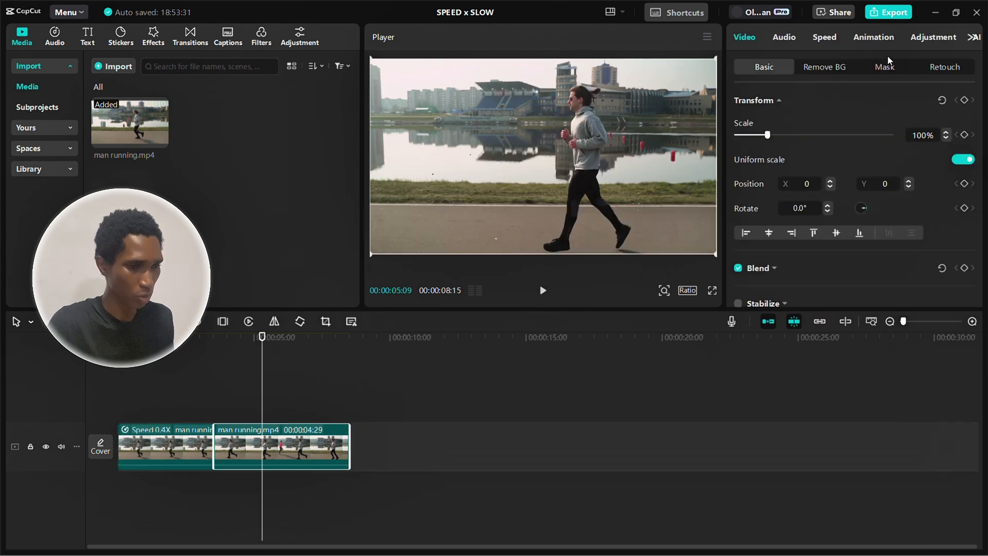
{"action": "left_click", "coordinate": [828, 39]}
{"action": "left_click", "coordinate": [807, 118]}
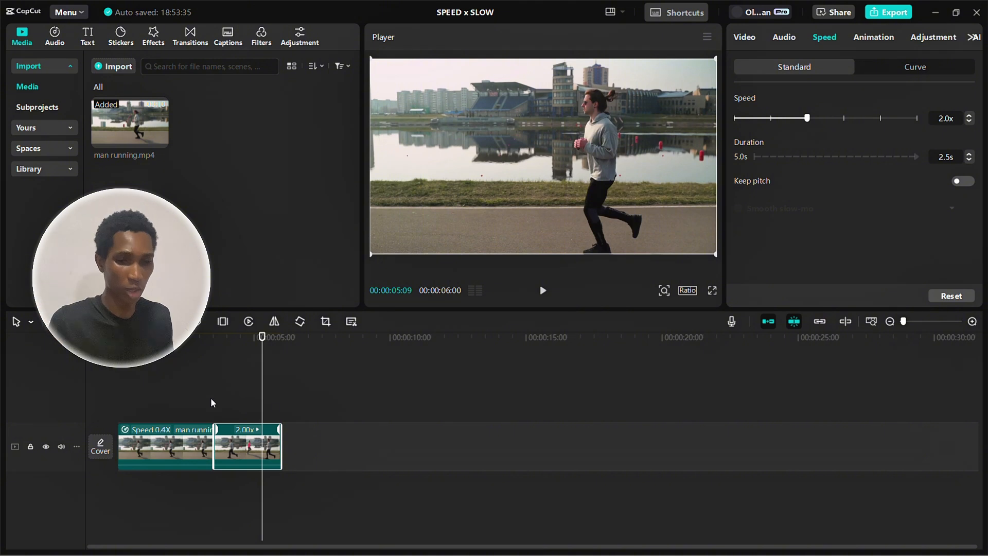
Play the two segments from the start of the timeline to review the slow-to-fast change.
{"action": "left_click_drag", "start_coordinate": [202, 393], "coordinate": [94, 396]}
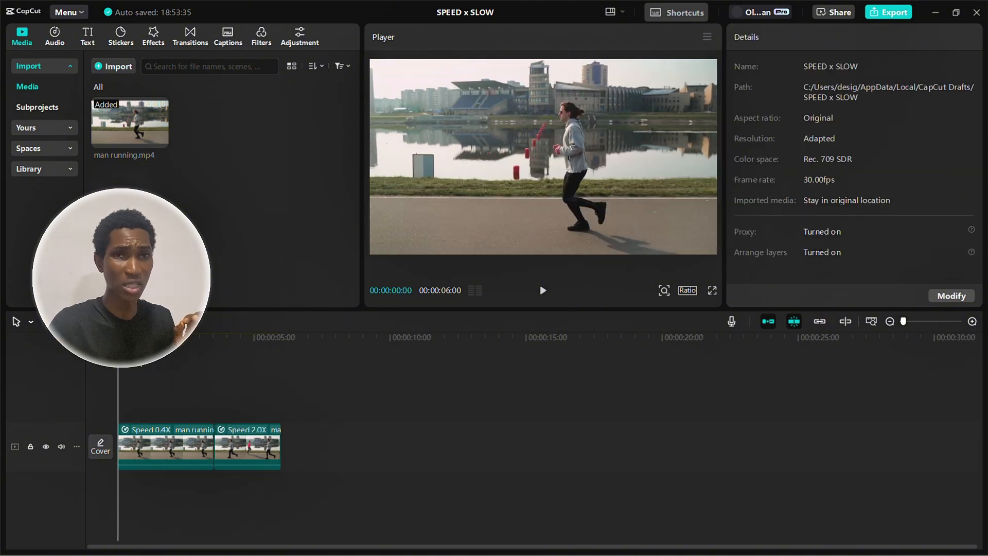
{"action": "key", "text": "space"}
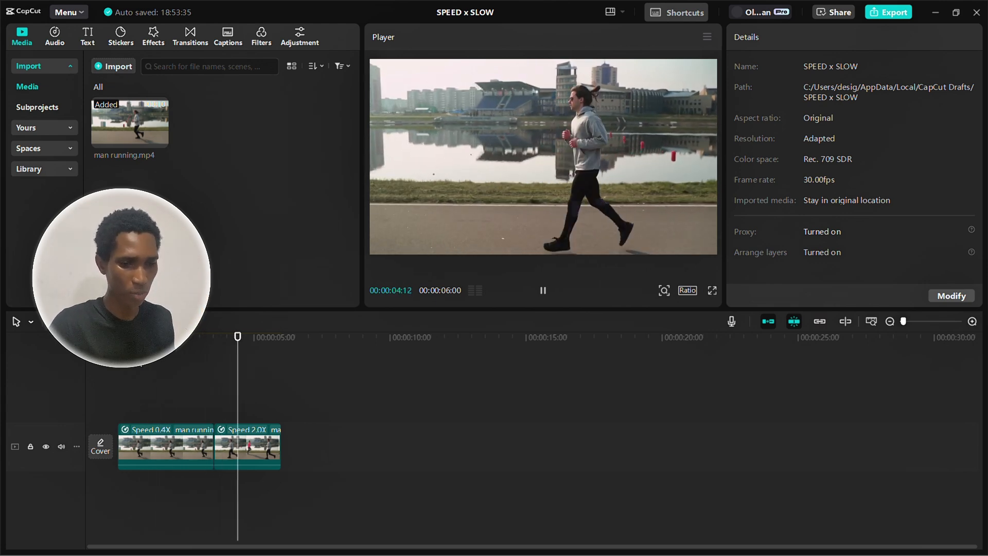
{"action": "key", "text": "space"}
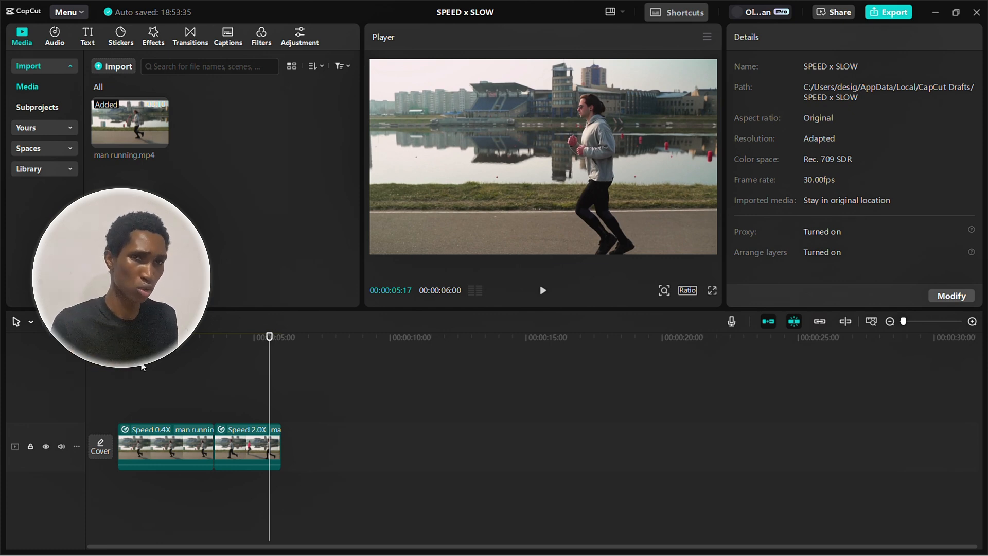
Add a default text over the clips at the start of the timeline and change its wording to "beginners".
{"action": "left_click", "coordinate": [154, 398]}
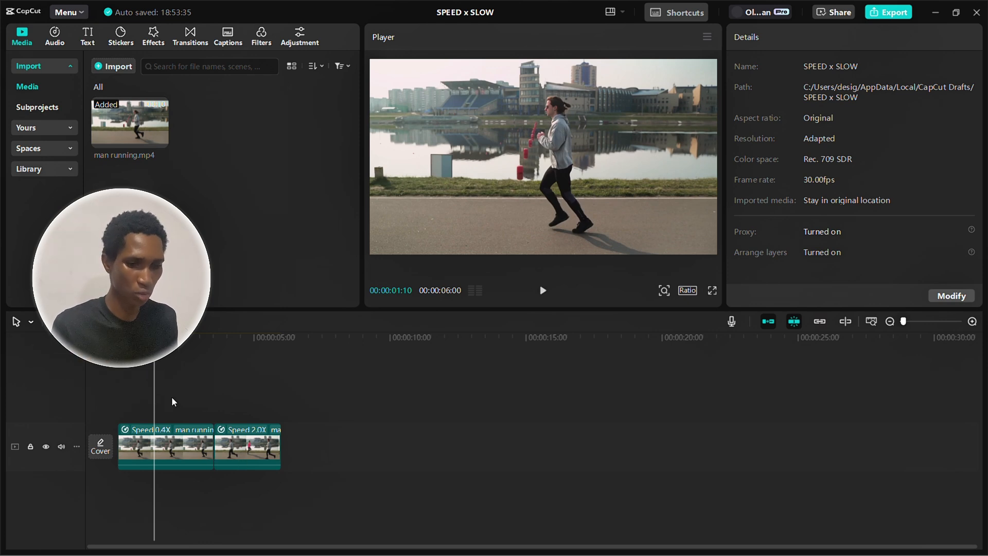
{"action": "left_click", "coordinate": [160, 400]}
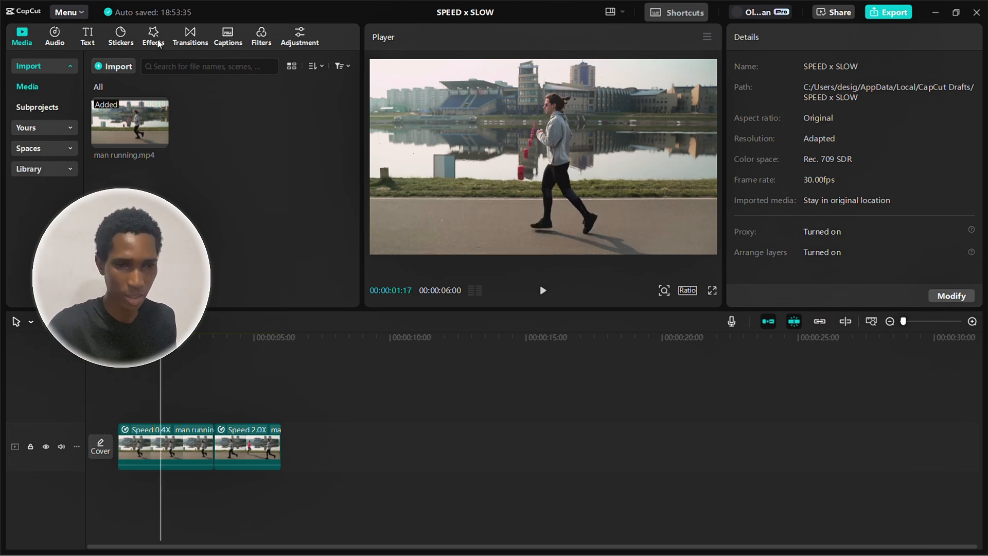
{"action": "left_click", "coordinate": [87, 41]}
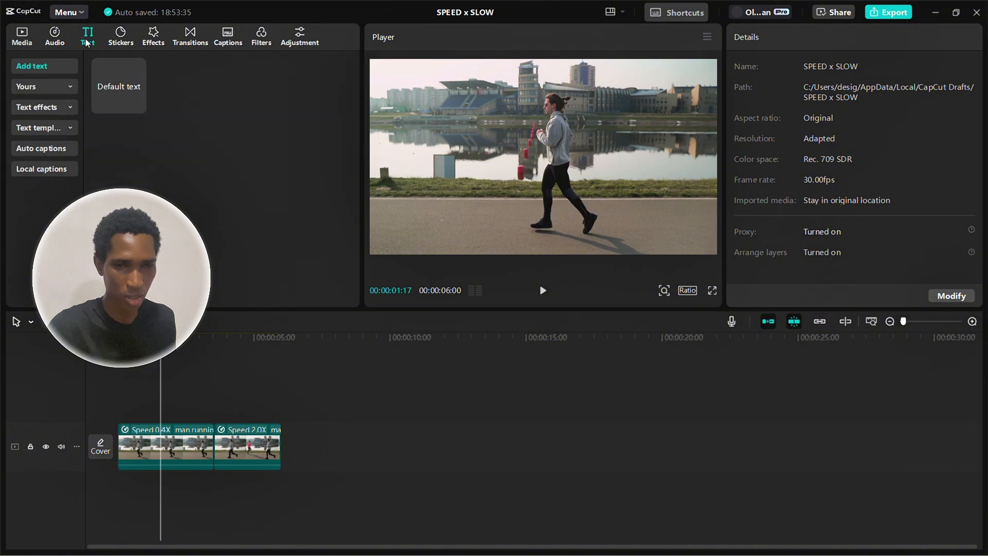
{"action": "left_click_drag", "start_coordinate": [123, 329], "coordinate": [139, 393]}
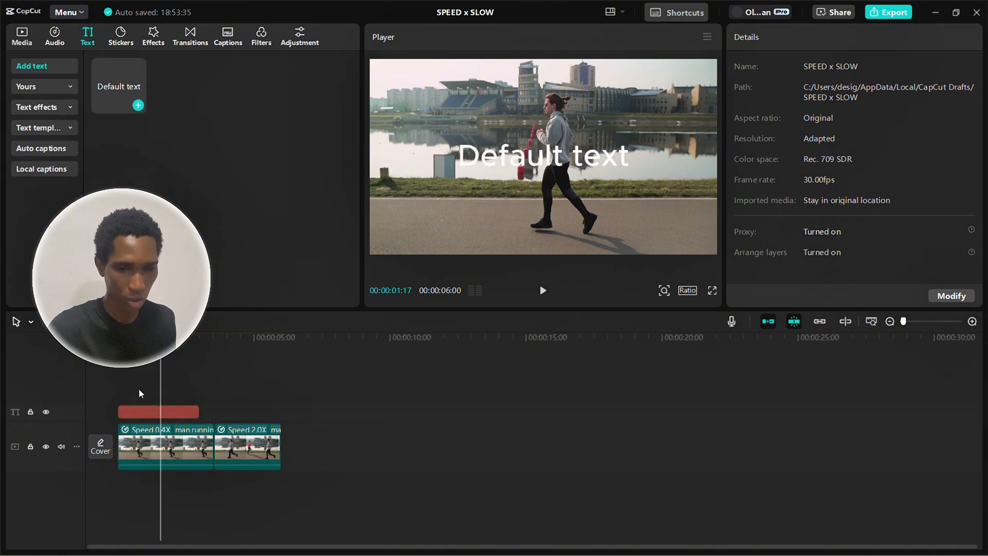
{"action": "left_click", "coordinate": [143, 415]}
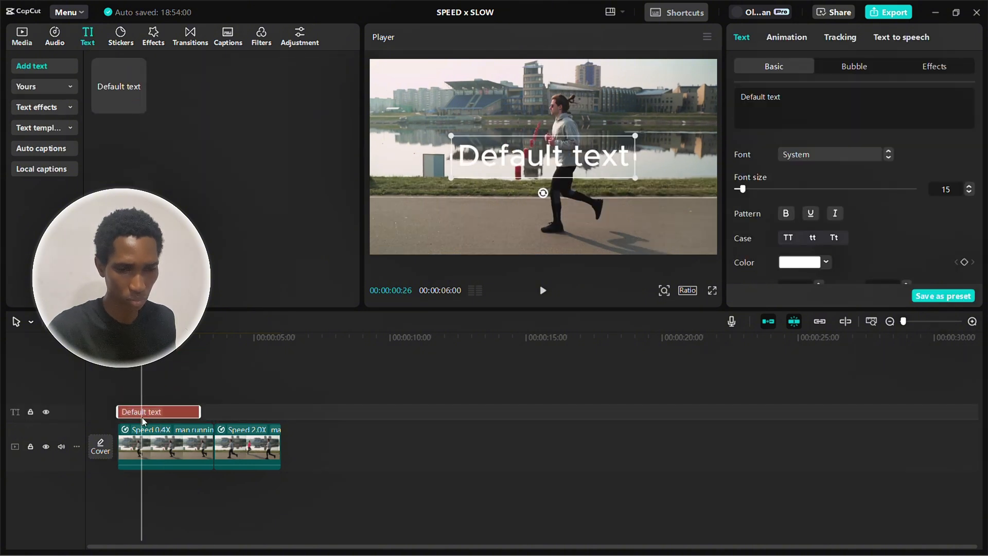
{"action": "triple_click", "coordinate": [779, 100]}
{"action": "type", "text": "begin"}
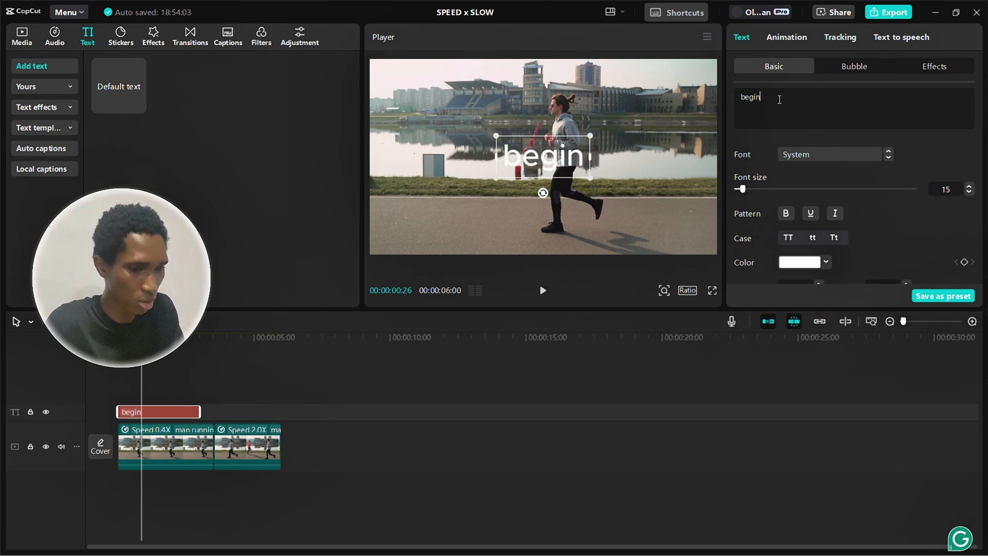
{"action": "type", "text": "ners"}
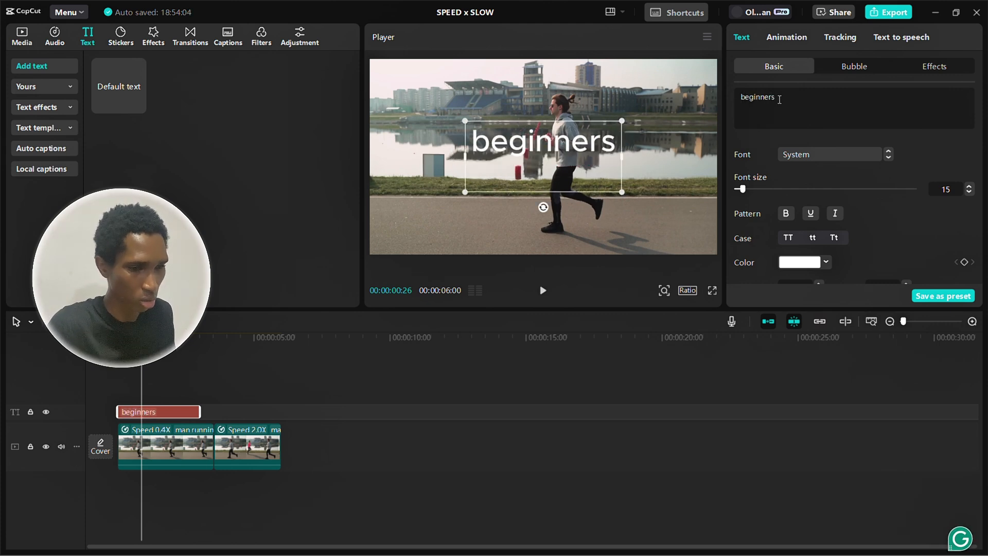
Format the text in uppercase with the red, white-outlined preset style and extend it to the end of the second segment.
{"action": "left_click", "coordinate": [789, 238]}
{"action": "scroll", "coordinate": [844, 206], "scroll_direction": "down", "scroll_amount": 5}
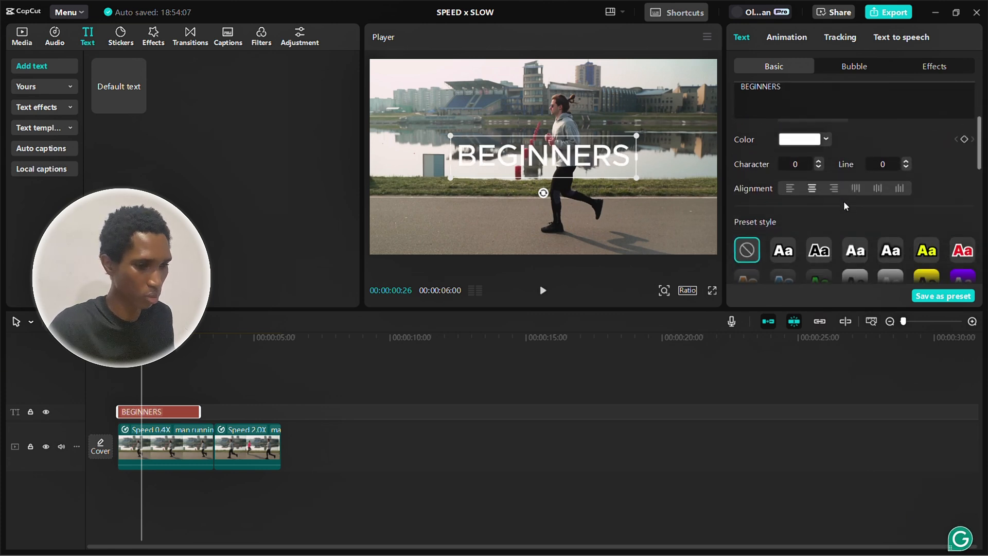
{"action": "scroll", "coordinate": [928, 146], "scroll_direction": "up", "scroll_amount": 1}
{"action": "left_click", "coordinate": [962, 132]}
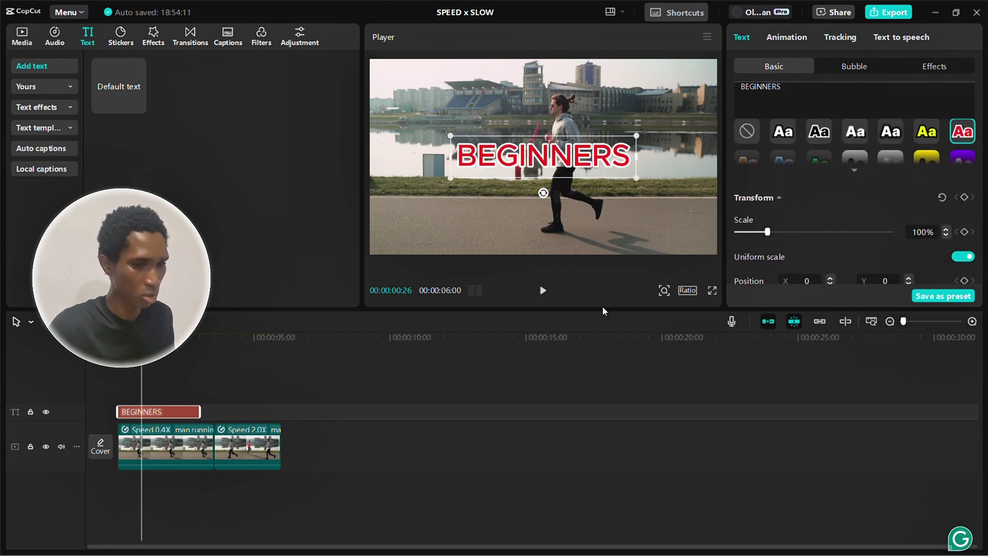
{"action": "left_click_drag", "start_coordinate": [205, 418], "coordinate": [282, 412]}
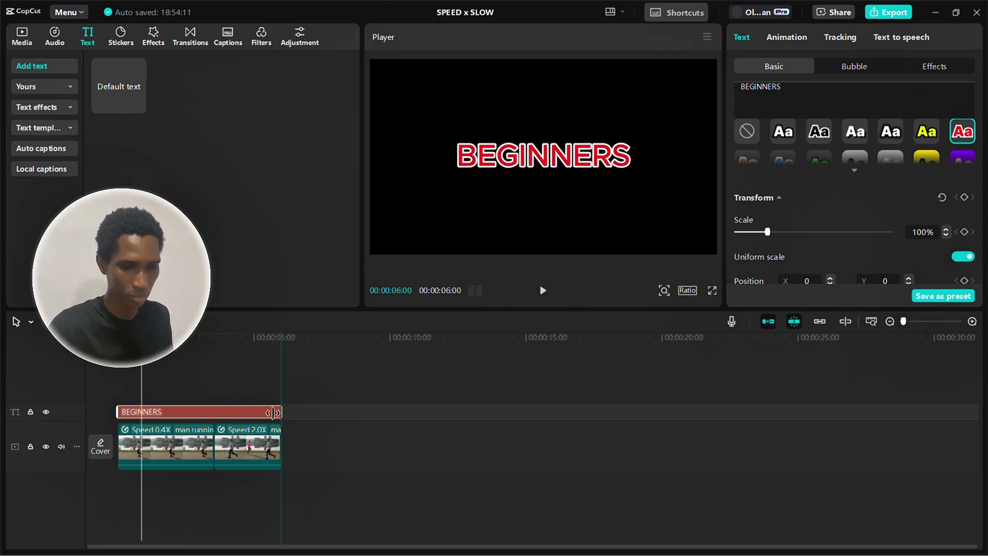
{"action": "left_click", "coordinate": [215, 381]}
Place a copy of the 0.4x segment farther along the main track, starting at 00:00:11:11.
{"action": "left_click", "coordinate": [165, 450]}
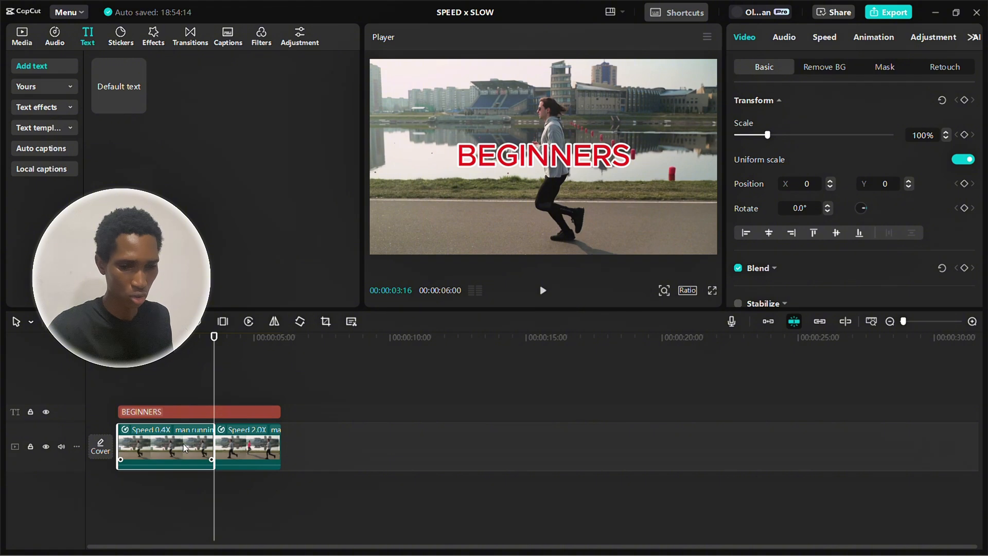
{"action": "left_click_drag", "start_coordinate": [183, 445], "coordinate": [491, 430]}
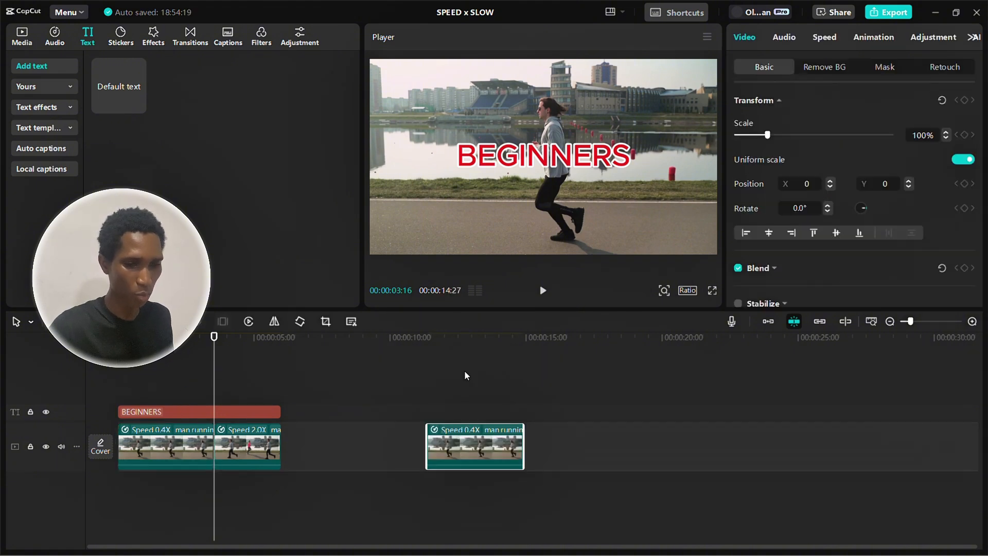
{"action": "left_click", "coordinate": [465, 372]}
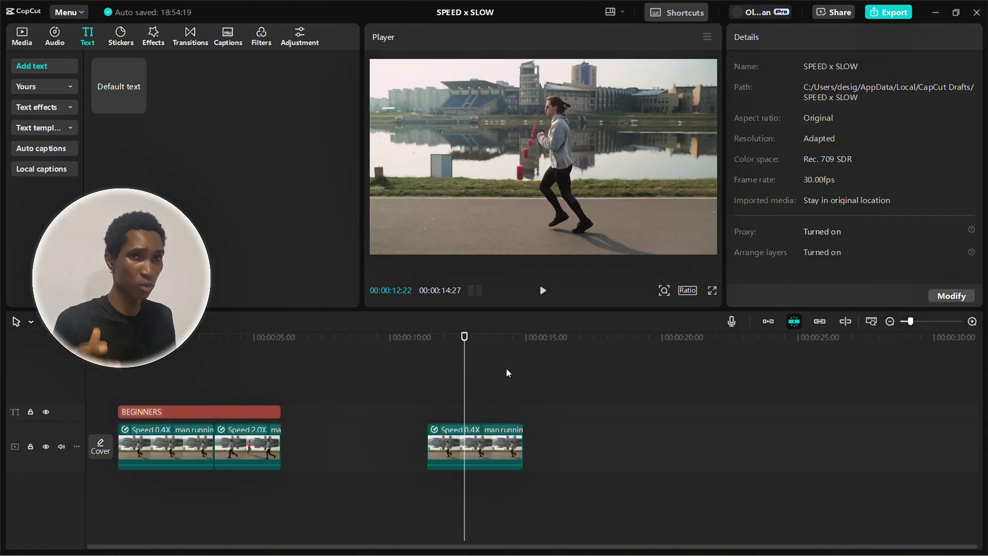
{"action": "left_click", "coordinate": [428, 368]}
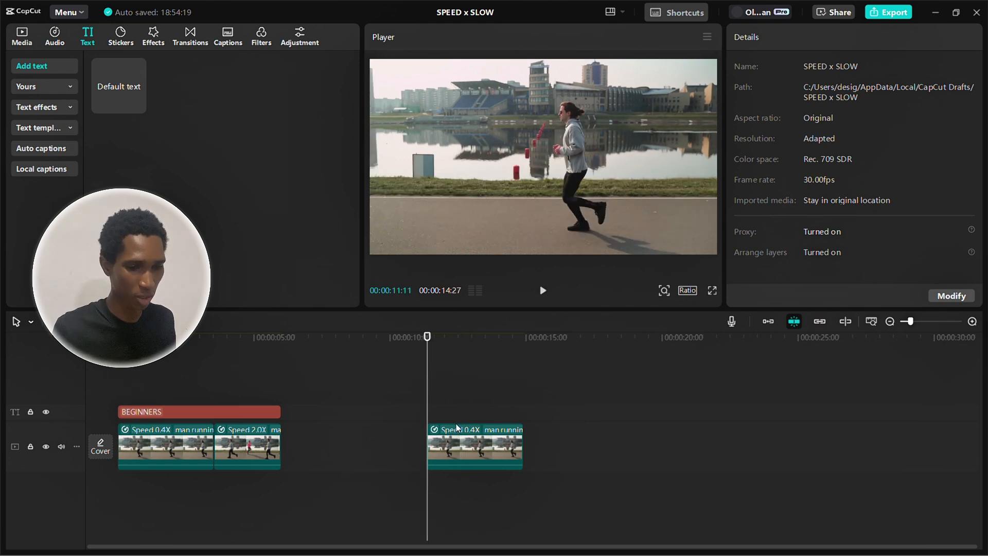
Set the copied segment's speed to 1.0x and extend its end to the full 9.8-second length.
{"action": "left_click", "coordinate": [457, 433]}
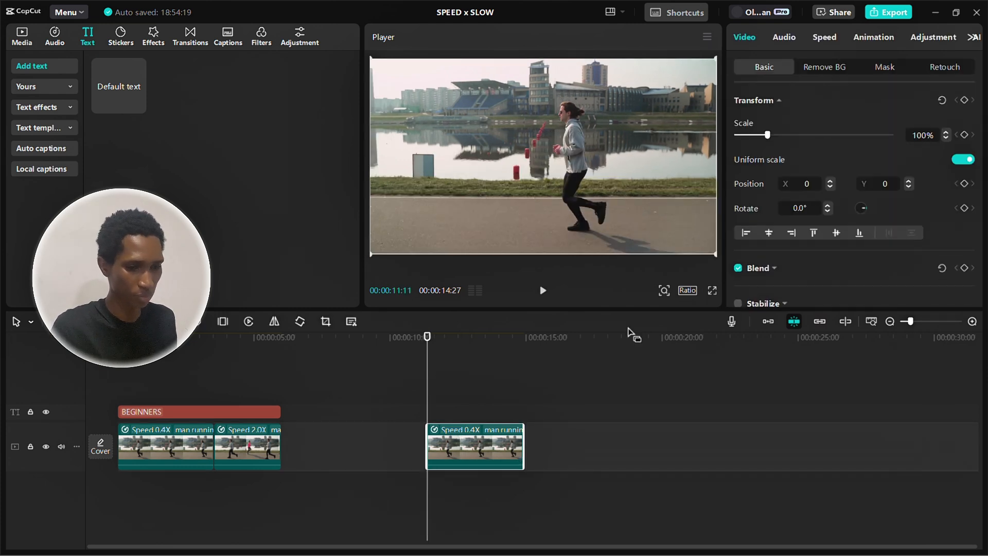
{"action": "left_click", "coordinate": [824, 37]}
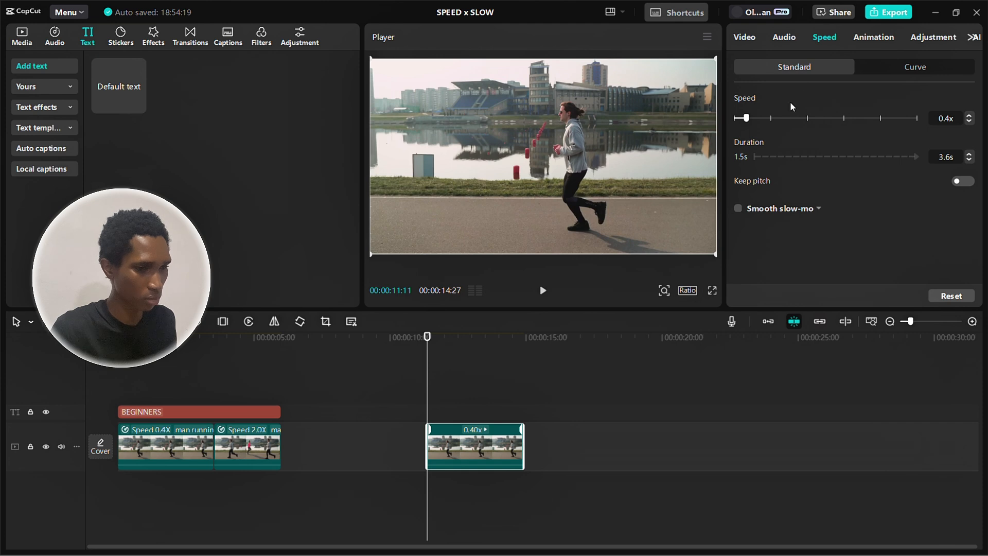
{"action": "left_click", "coordinate": [770, 119]}
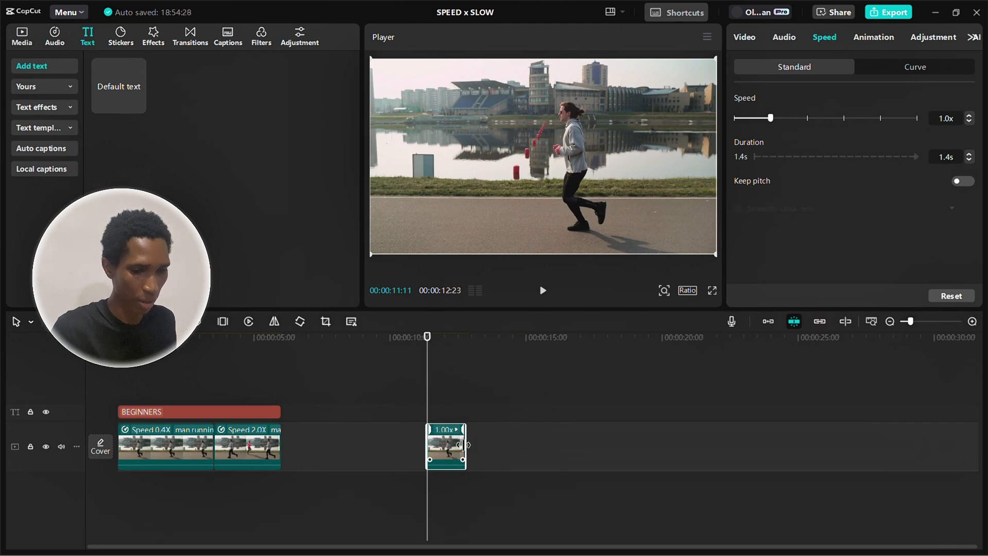
{"action": "left_click_drag", "start_coordinate": [464, 445], "coordinate": [692, 446]}
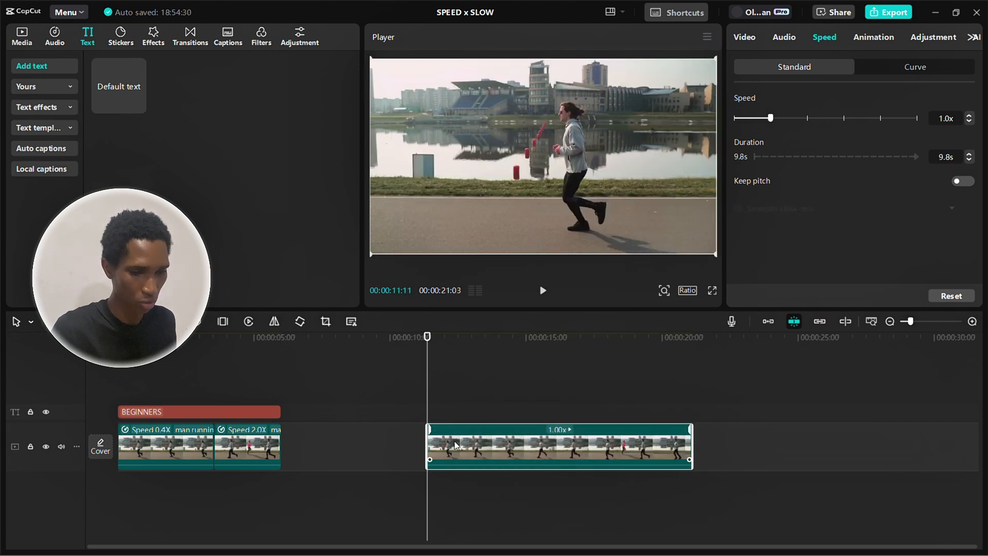
Move the full-length clip earlier to start at 00:00:09:19 and play its beginning.
{"action": "left_click_drag", "start_coordinate": [455, 444], "coordinate": [408, 446]}
{"action": "left_click", "coordinate": [379, 381]}
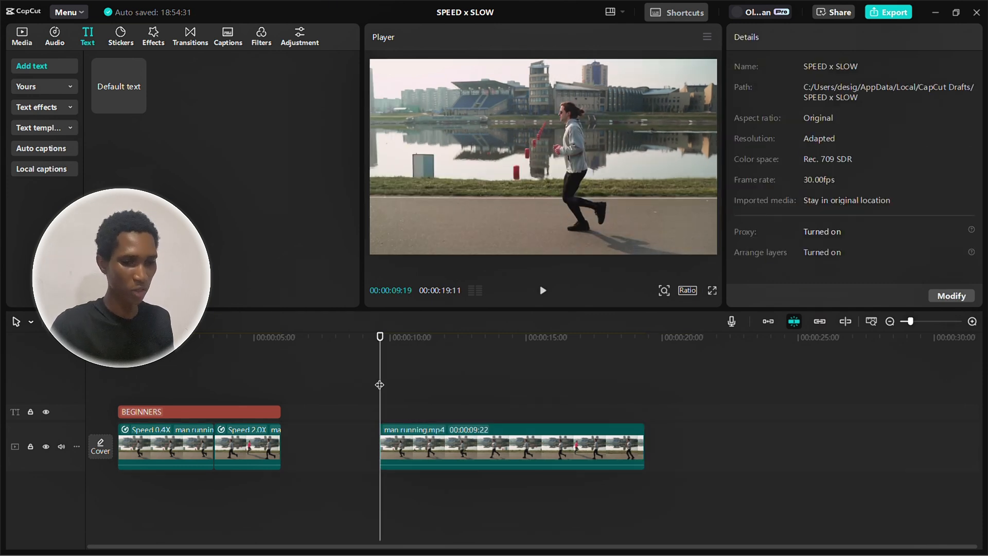
{"action": "key", "text": "space"}
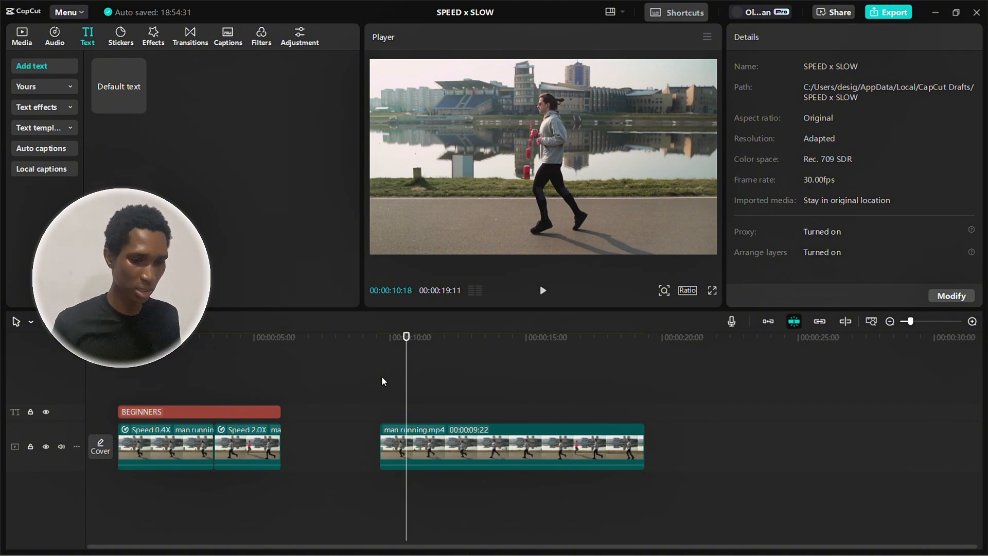
Show the speed curve presets for the full-length clip.
{"action": "left_click", "coordinate": [406, 434]}
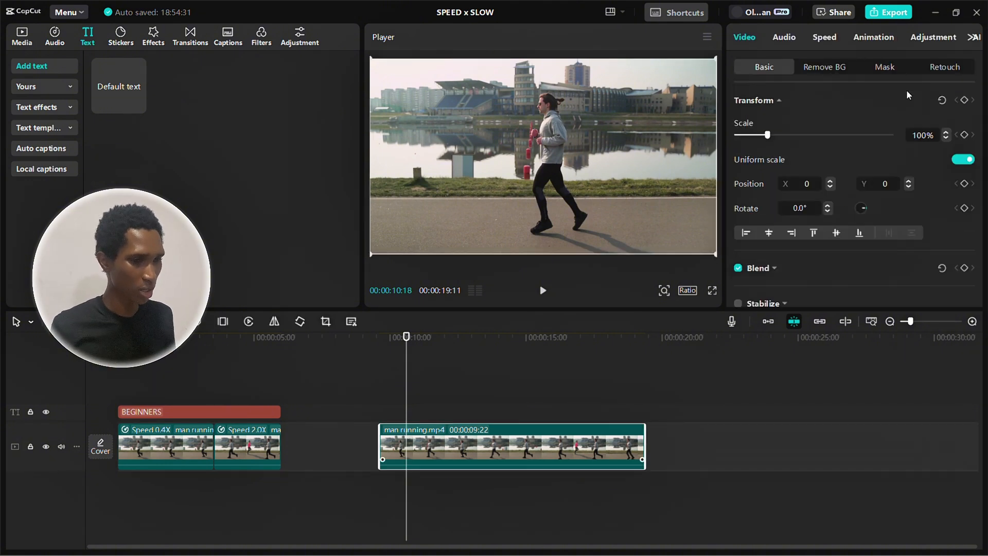
{"action": "left_click", "coordinate": [827, 38]}
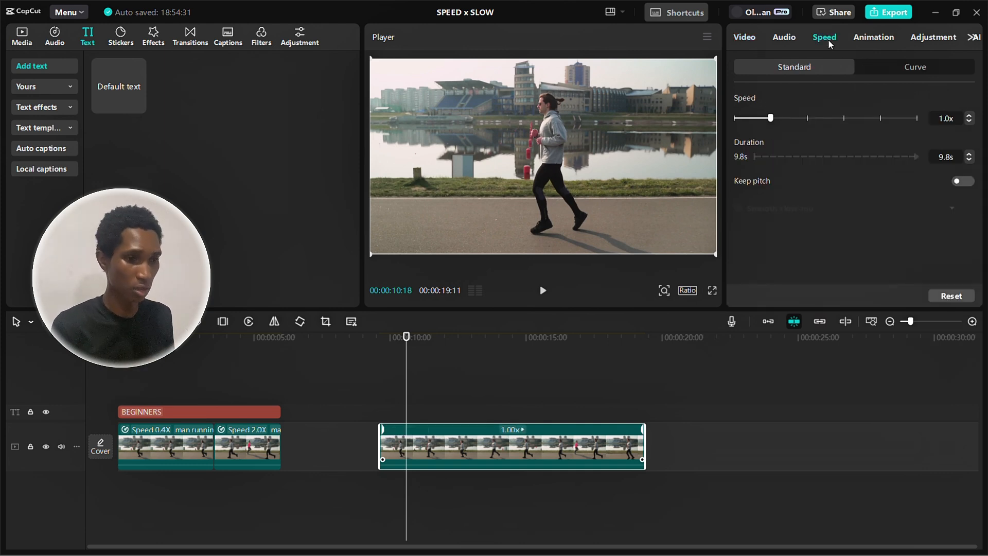
{"action": "left_click", "coordinate": [909, 69]}
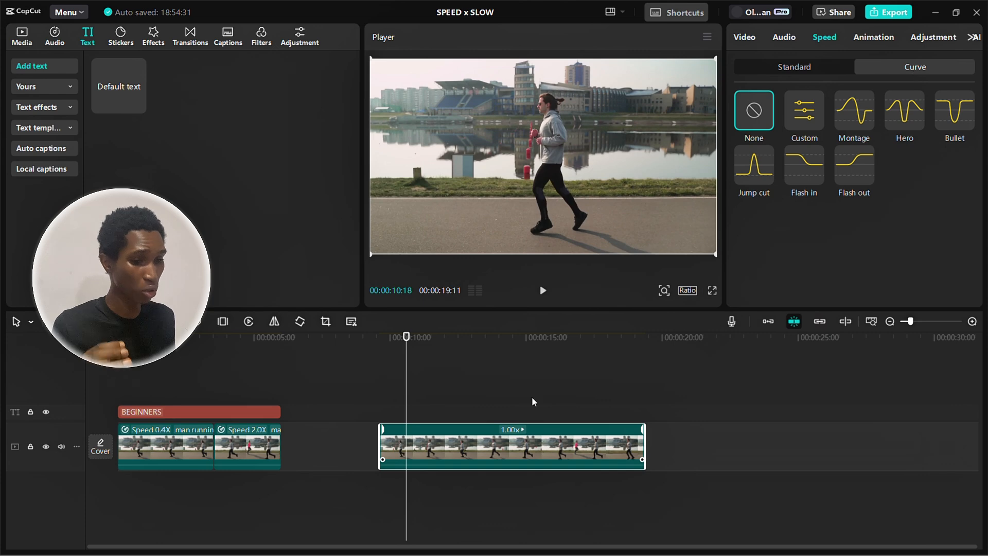
{"action": "left_click", "coordinate": [433, 350]}
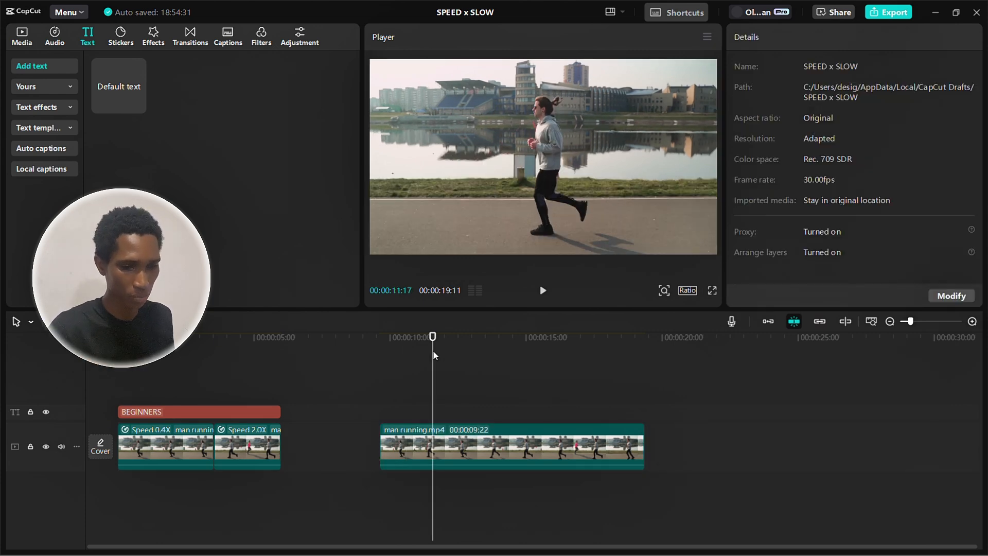
Trim off about the first half of the full-length clip and move the remainder back to its former start.
{"action": "left_click_drag", "start_coordinate": [434, 351], "coordinate": [514, 395]}
{"action": "left_click", "coordinate": [521, 455]}
{"action": "key", "text": "q"}
{"action": "left_click_drag", "start_coordinate": [548, 452], "coordinate": [425, 447]}
Trim off the clip's end after 00:00:13:08 and move the clip slightly earlier so it ends at 00:00:12:17.
{"action": "left_click_drag", "start_coordinate": [452, 391], "coordinate": [479, 400]}
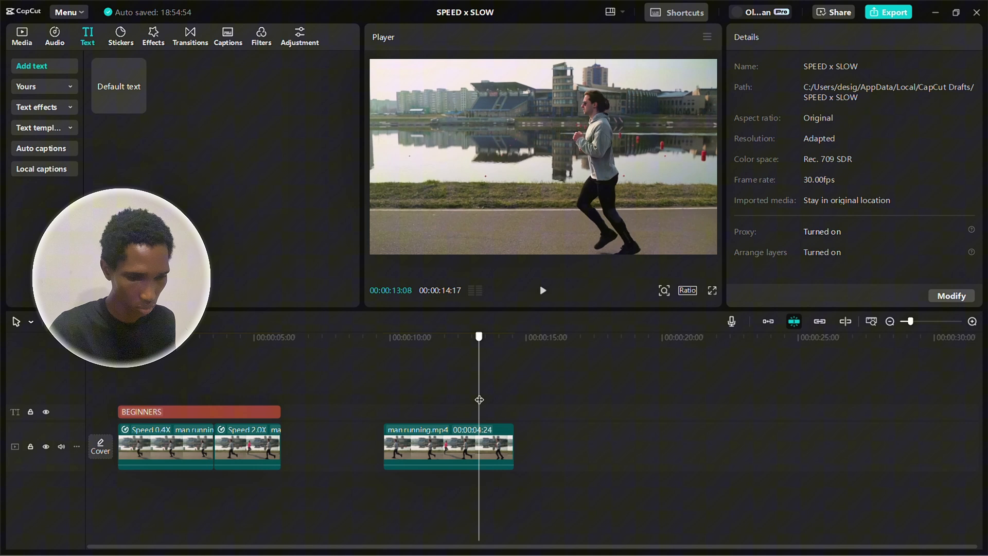
{"action": "left_click", "coordinate": [484, 430]}
{"action": "key", "text": "w"}
{"action": "scroll", "coordinate": [597, 432], "scroll_direction": "up", "scroll_amount": 2}
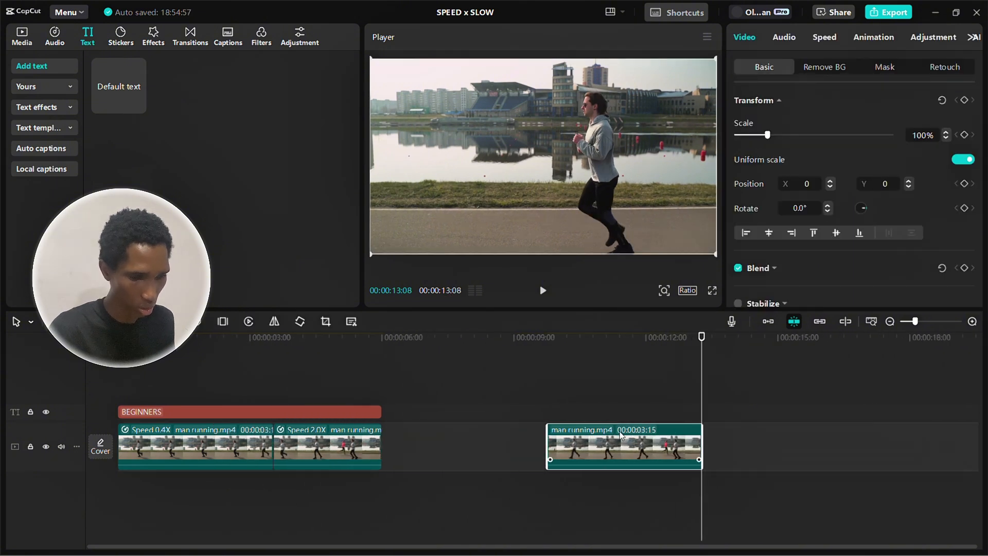
{"action": "left_click_drag", "start_coordinate": [638, 435], "coordinate": [608, 431]}
{"action": "scroll", "coordinate": [574, 424], "scroll_direction": "down", "scroll_amount": 2}
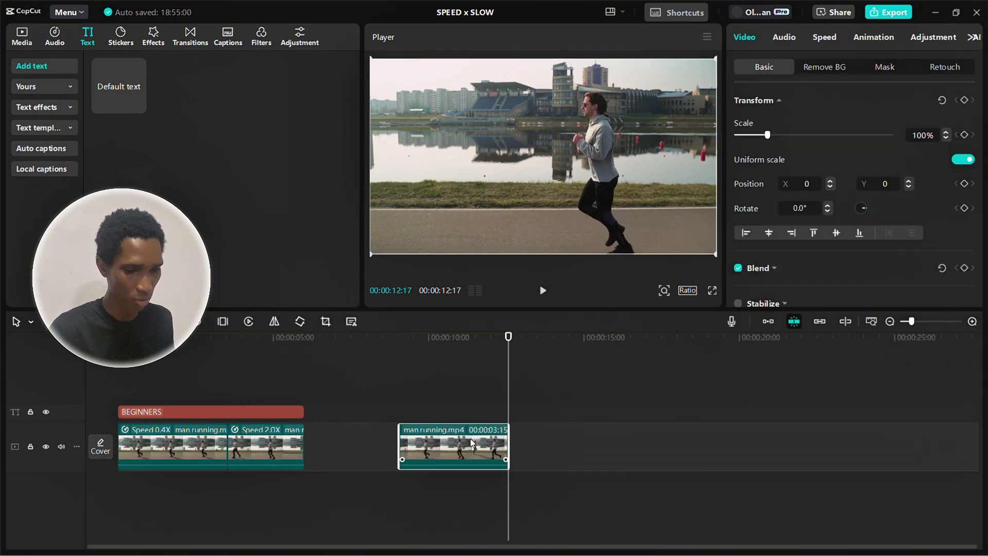
Duplicate the trimmed clip four times, placing the copies back to back to form a row of five.
{"action": "left_click_drag", "start_coordinate": [465, 448], "coordinate": [756, 454]}
{"action": "scroll", "coordinate": [687, 431], "scroll_direction": "down", "scroll_amount": 2}
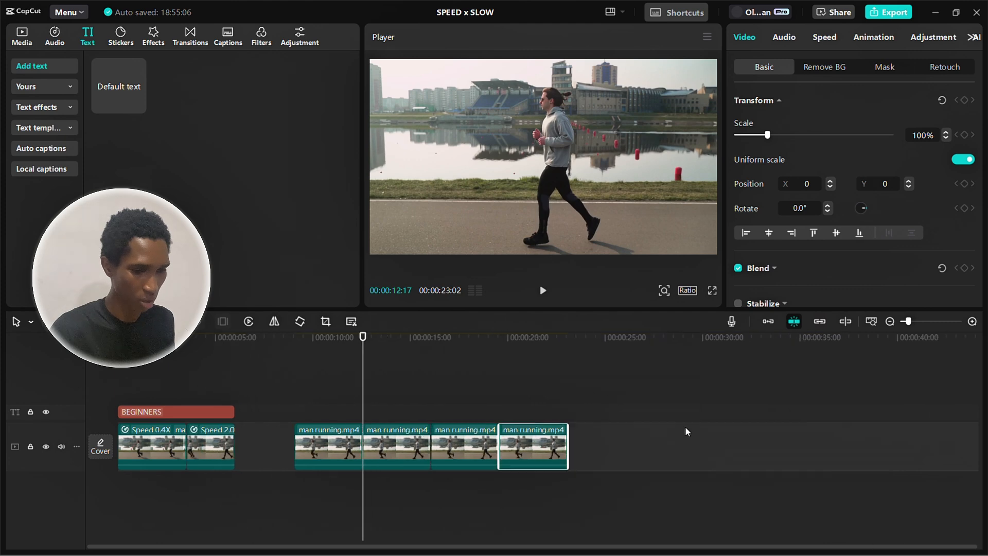
{"action": "left_click_drag", "start_coordinate": [542, 450], "coordinate": [610, 448]}
{"action": "left_click", "coordinate": [336, 396]}
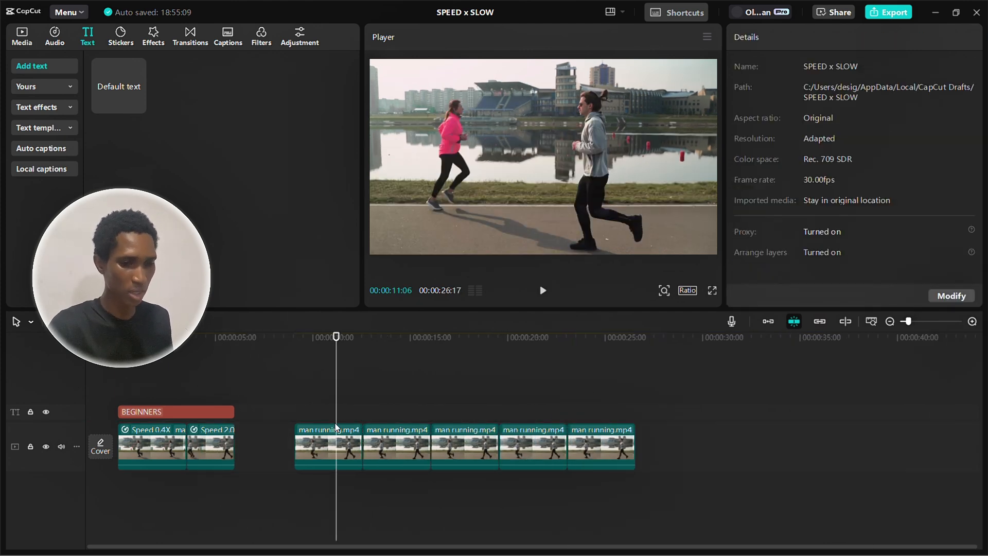
{"action": "left_click", "coordinate": [324, 455]}
{"action": "left_click", "coordinate": [823, 38]}
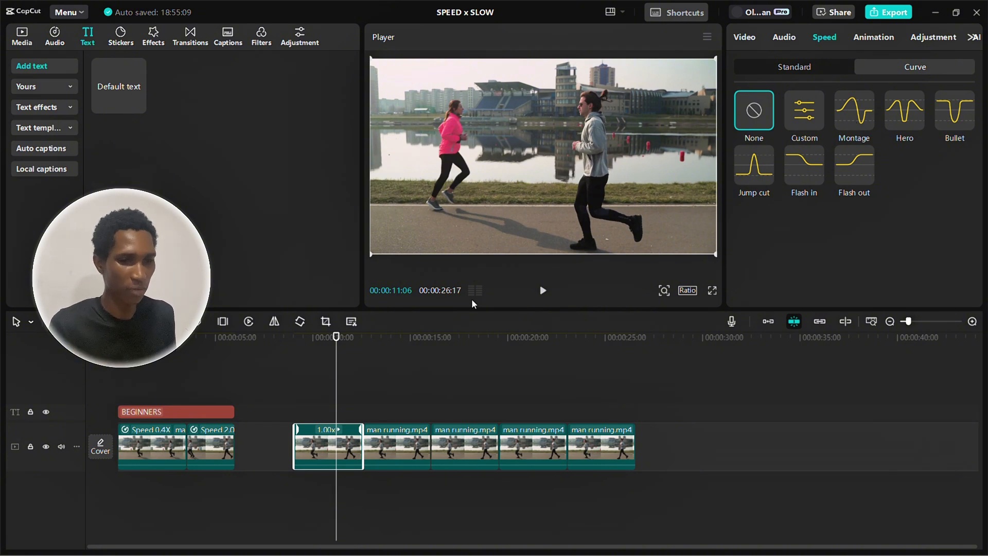
{"action": "left_click", "coordinate": [210, 392]}
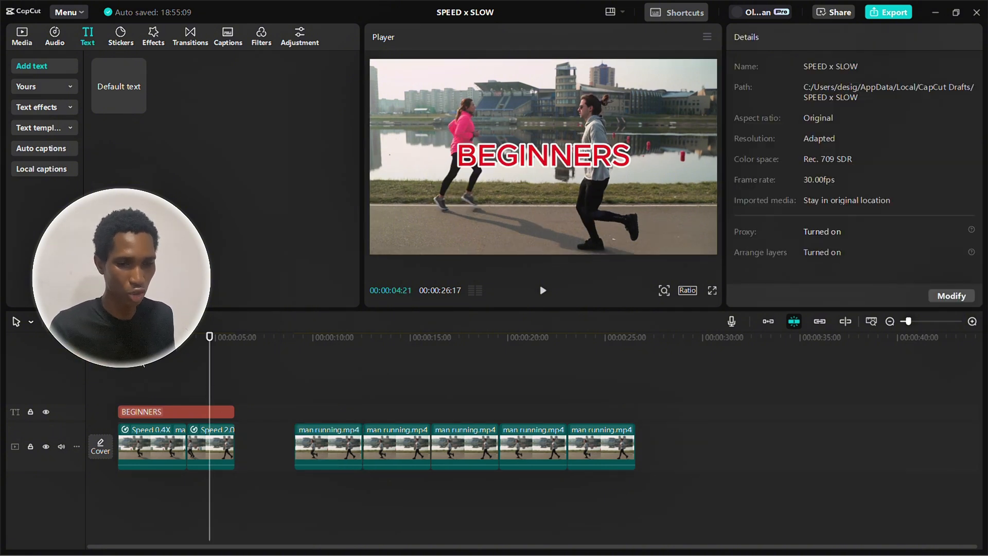
Apply the Montage speed curve to the first of the five clips and move the playhead to its start.
{"action": "left_click_drag", "start_coordinate": [143, 364], "coordinate": [309, 353]}
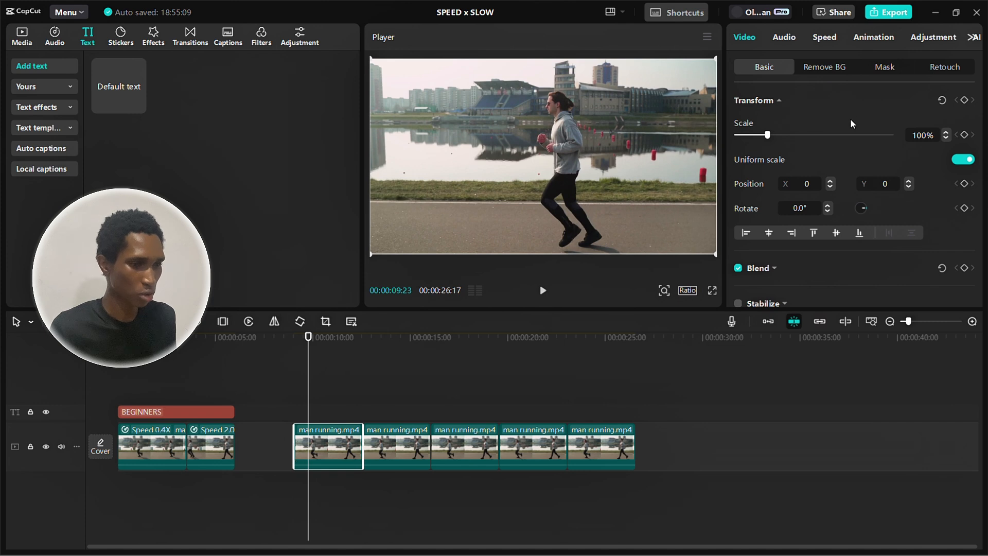
{"action": "left_click", "coordinate": [822, 40]}
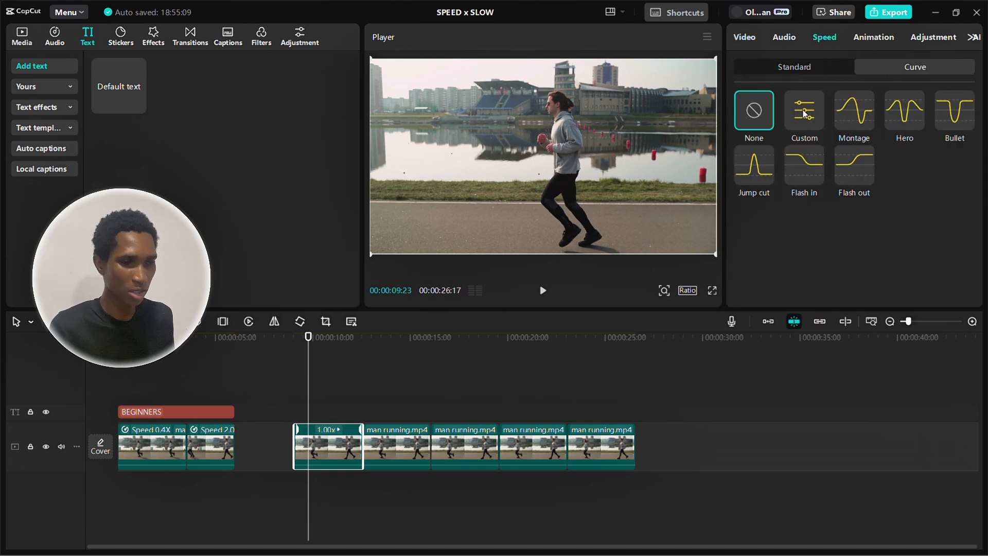
{"action": "left_click", "coordinate": [850, 111]}
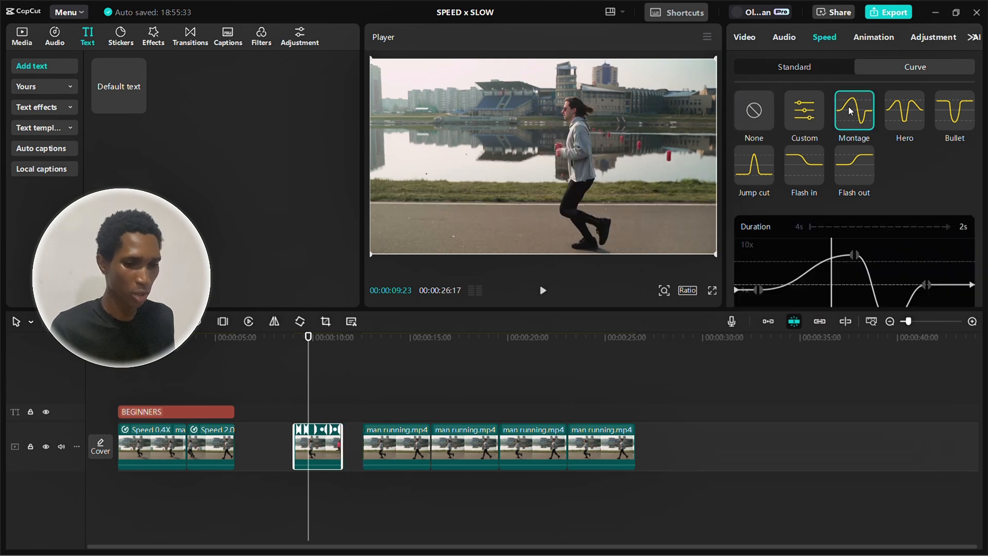
{"action": "left_click", "coordinate": [294, 366]}
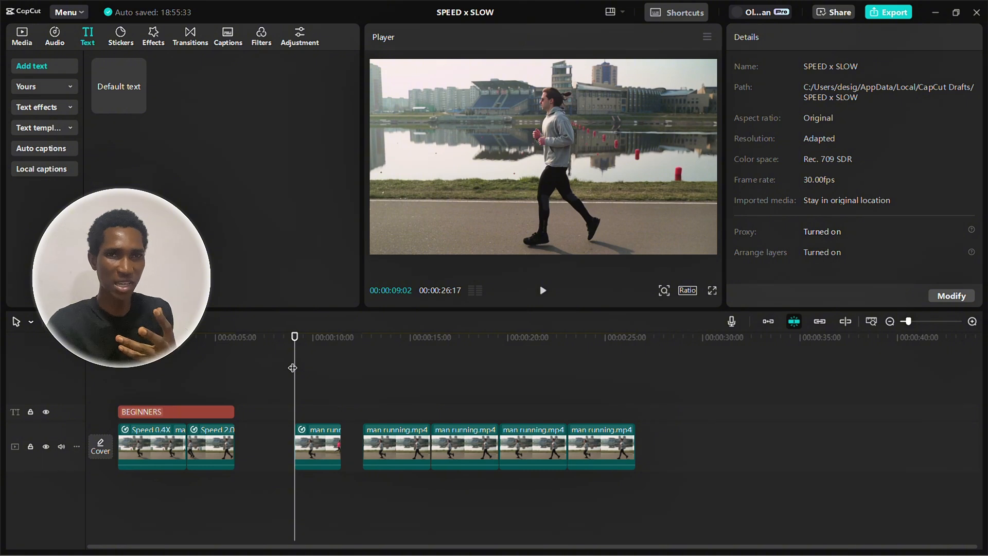
Play back the clip with the Montage curve and move the playhead to the start of the second clip.
{"action": "key", "text": "space"}
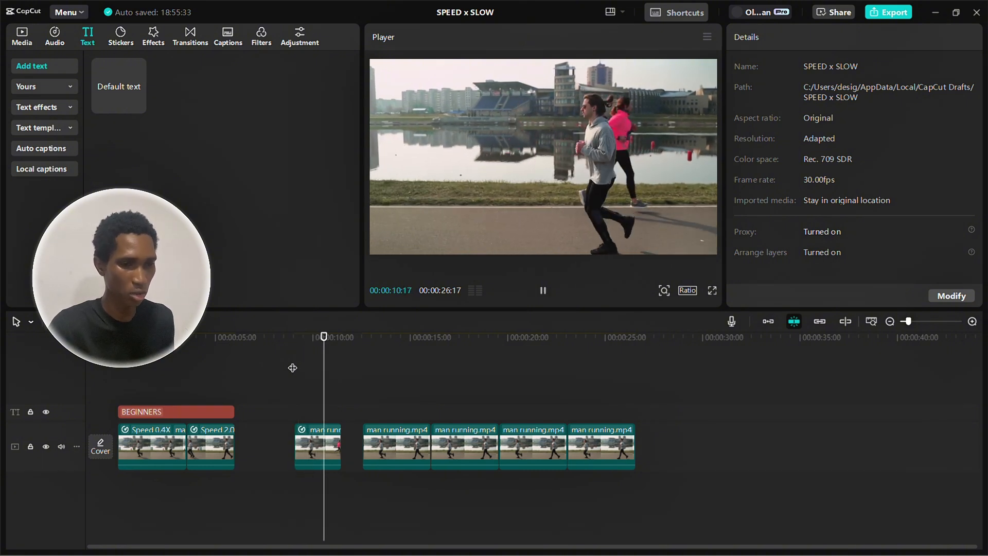
{"action": "key", "text": "space"}
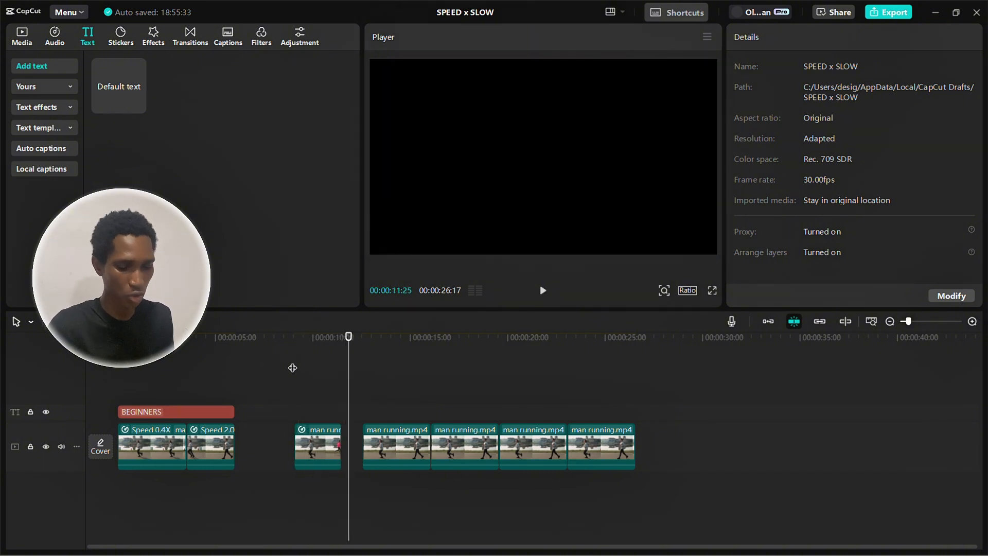
{"action": "key", "text": "Down"}
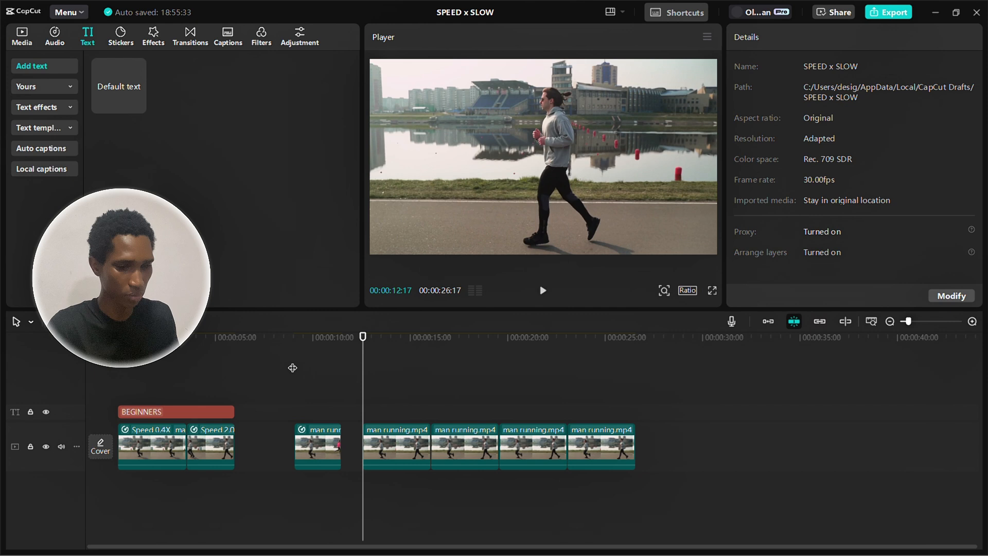
Apply the Hero speed curve to the second of the five clips.
{"action": "left_click", "coordinate": [387, 453]}
{"action": "left_click", "coordinate": [825, 38]}
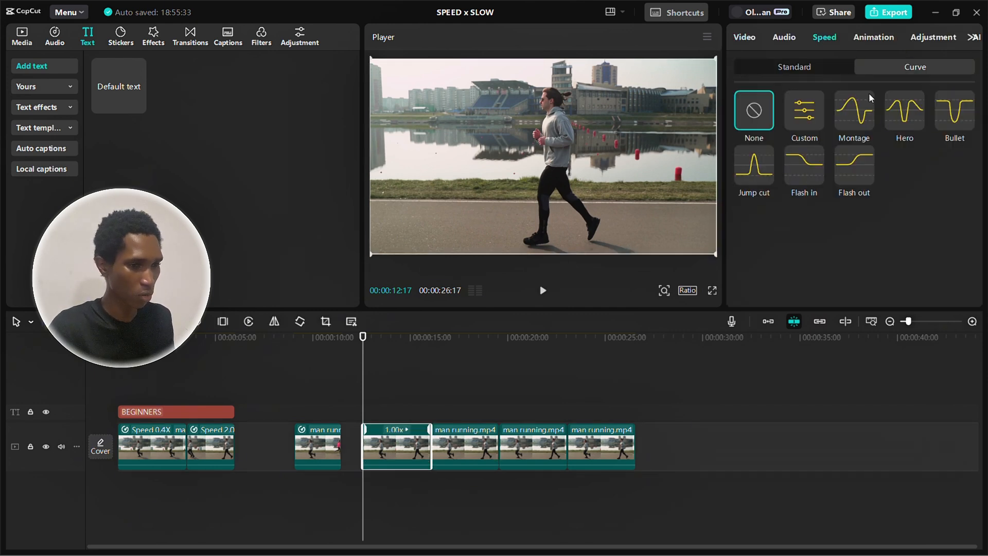
{"action": "left_click", "coordinate": [903, 112]}
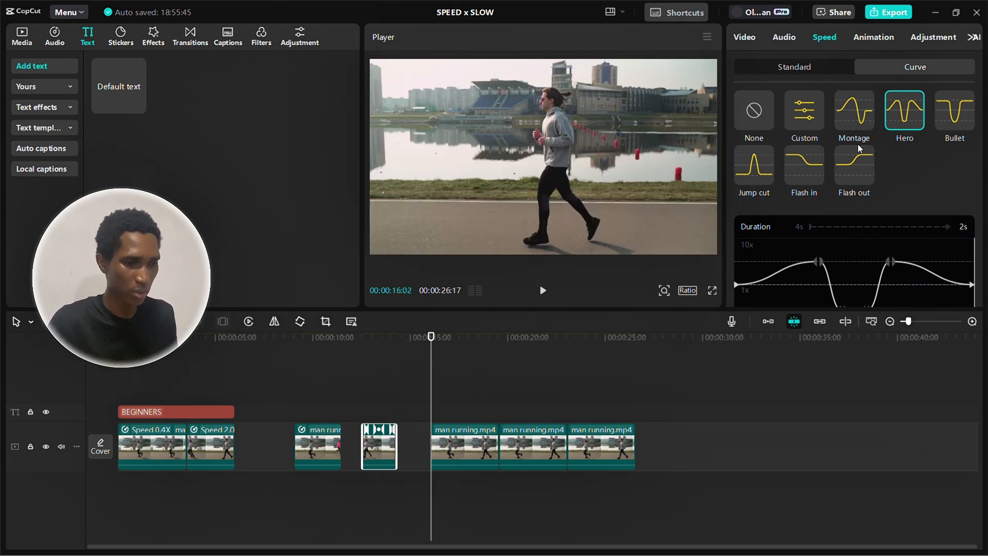
Apply the Bullet speed curve to the third clip in the row and deselect it.
{"action": "left_click", "coordinate": [453, 432]}
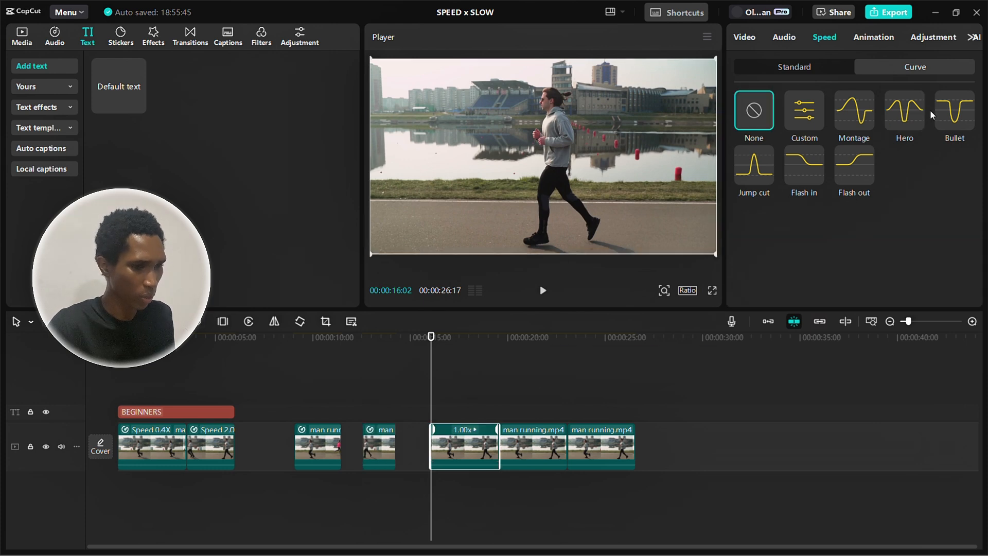
{"action": "left_click", "coordinate": [952, 116]}
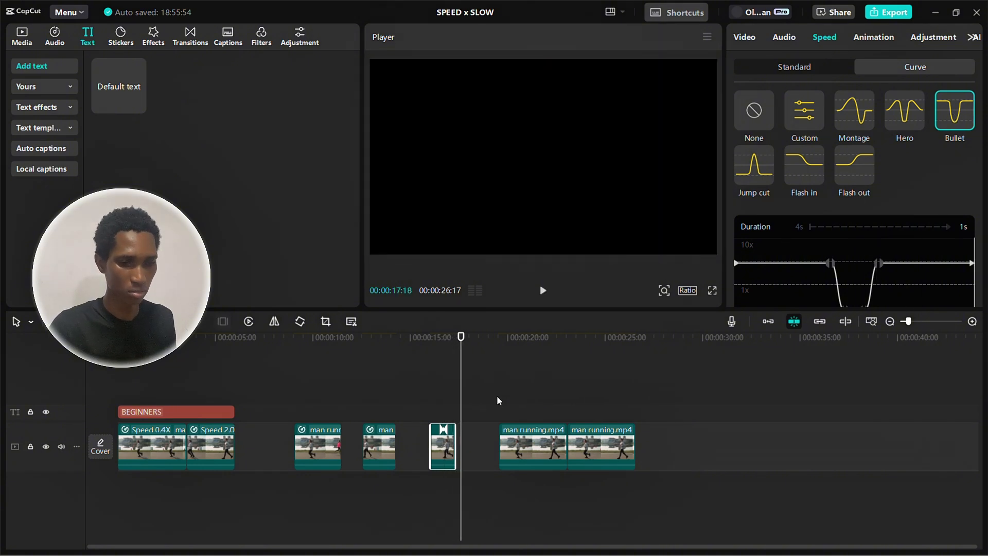
{"action": "left_click", "coordinate": [497, 400]}
Apply the Jump cut speed curve to the fourth clip and move it back to the main track, just before the last clip.
{"action": "left_click", "coordinate": [545, 447]}
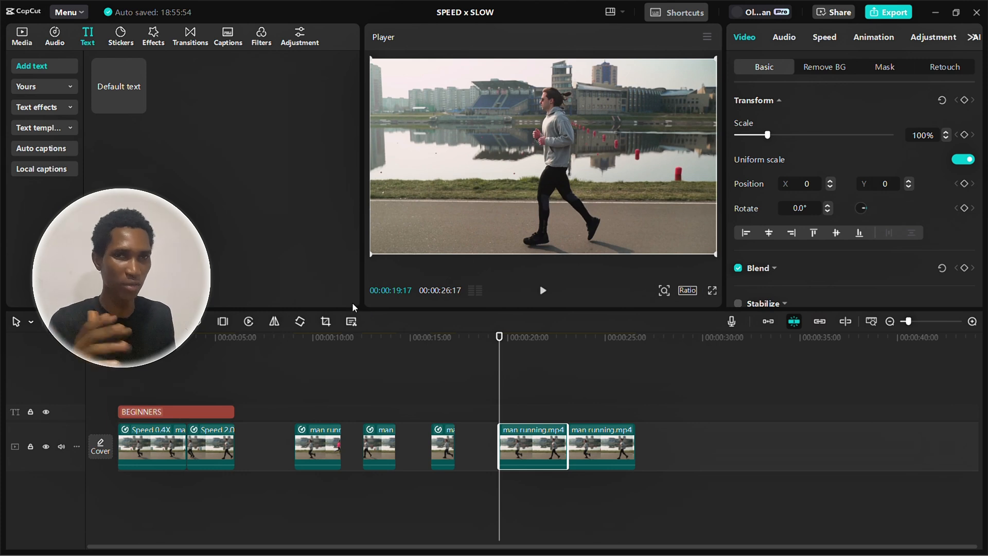
{"action": "left_click", "coordinate": [826, 39]}
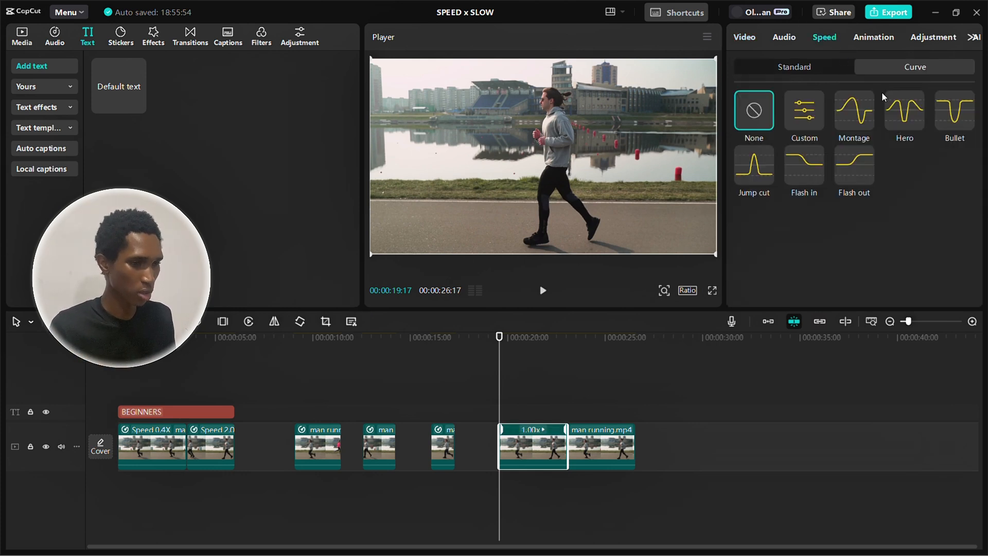
{"action": "left_click", "coordinate": [747, 174]}
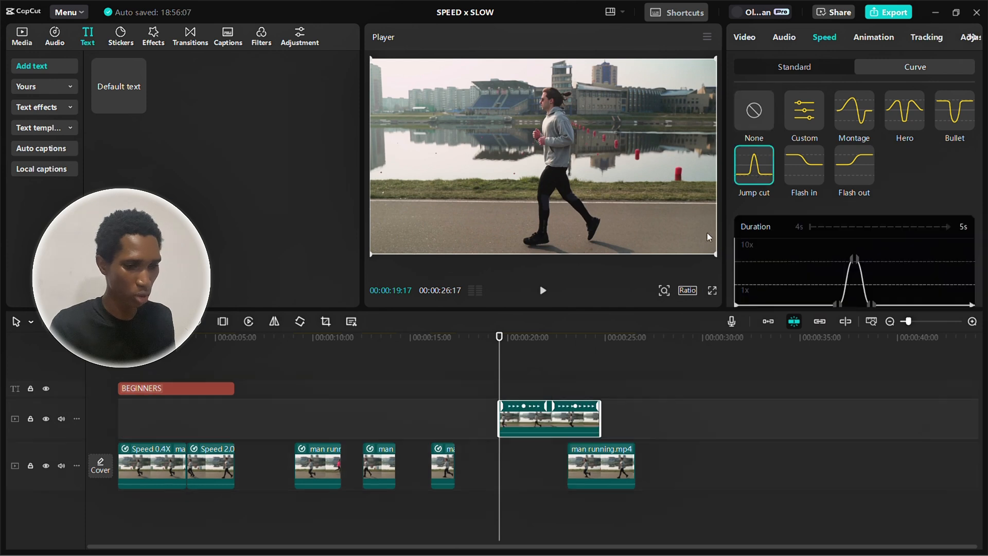
{"action": "key", "text": "space"}
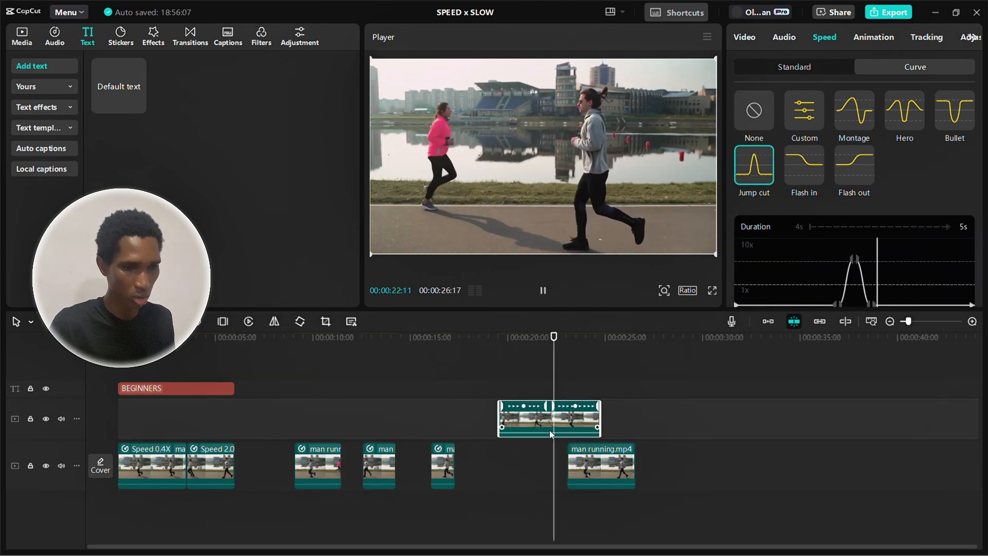
{"action": "key", "text": "space"}
{"action": "left_click_drag", "start_coordinate": [553, 425], "coordinate": [517, 471]}
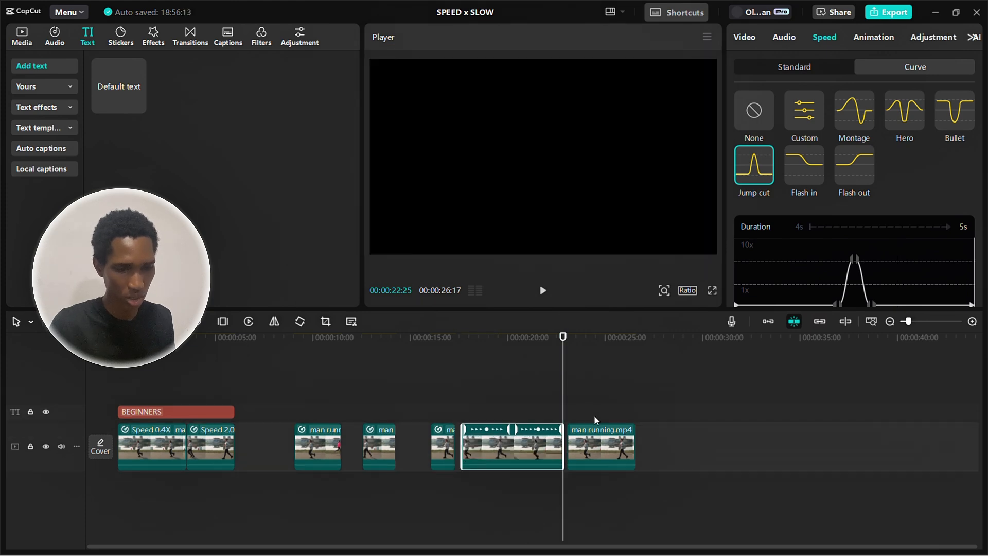
Apply the Flash in speed curve to the fifth clip, play it back from its start and reopen its curve.
{"action": "left_click", "coordinate": [595, 416]}
{"action": "left_click", "coordinate": [591, 433]}
{"action": "left_click", "coordinate": [838, 37]}
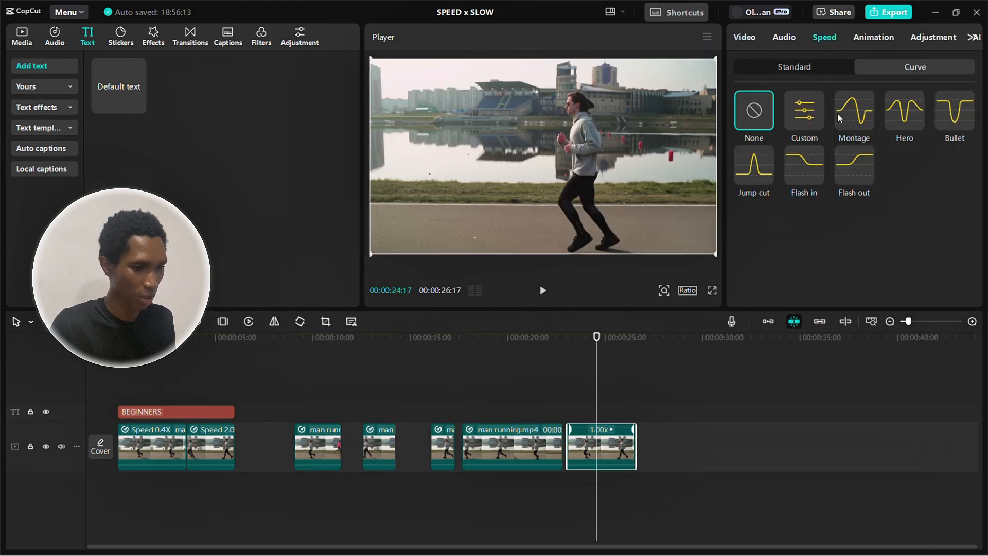
{"action": "left_click", "coordinate": [810, 165]}
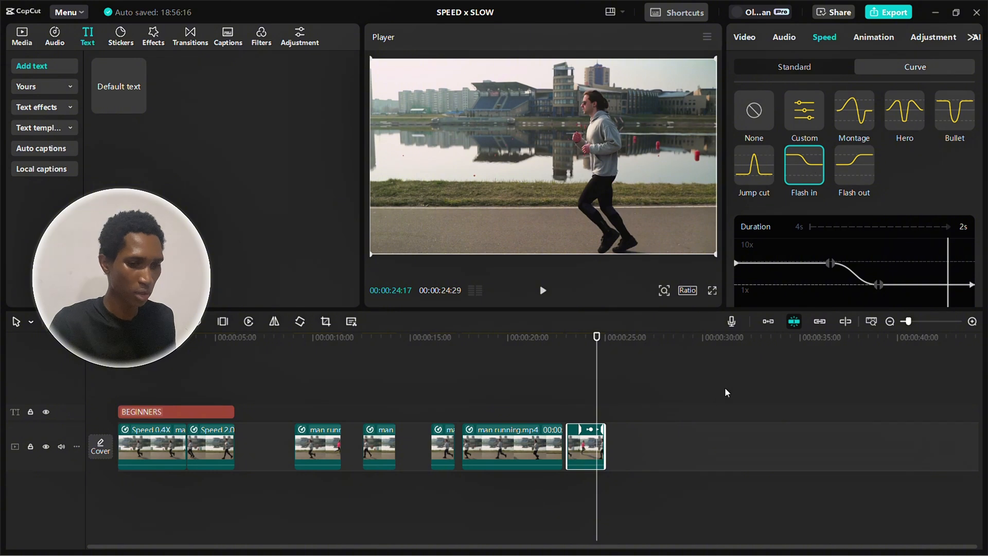
{"action": "left_click", "coordinate": [569, 405]}
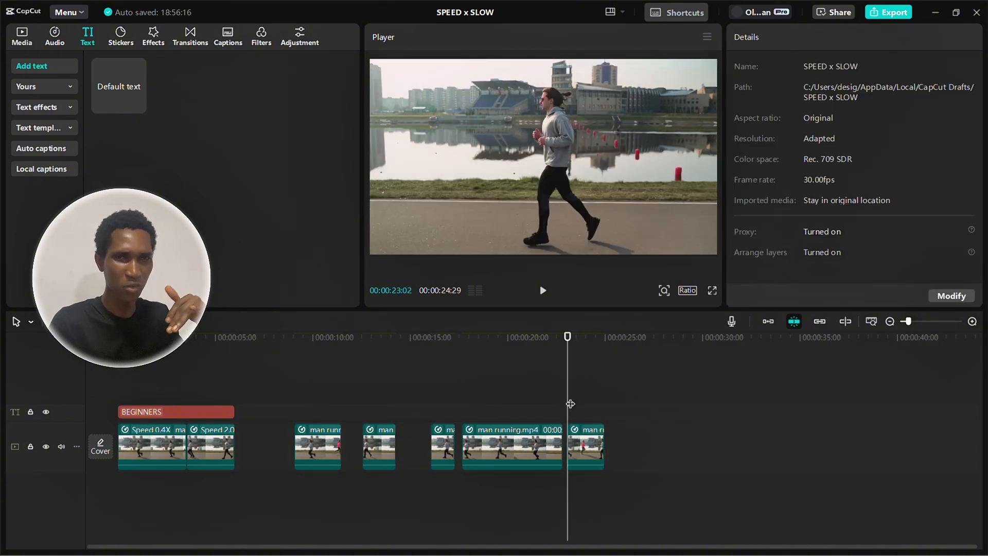
{"action": "key", "text": "space"}
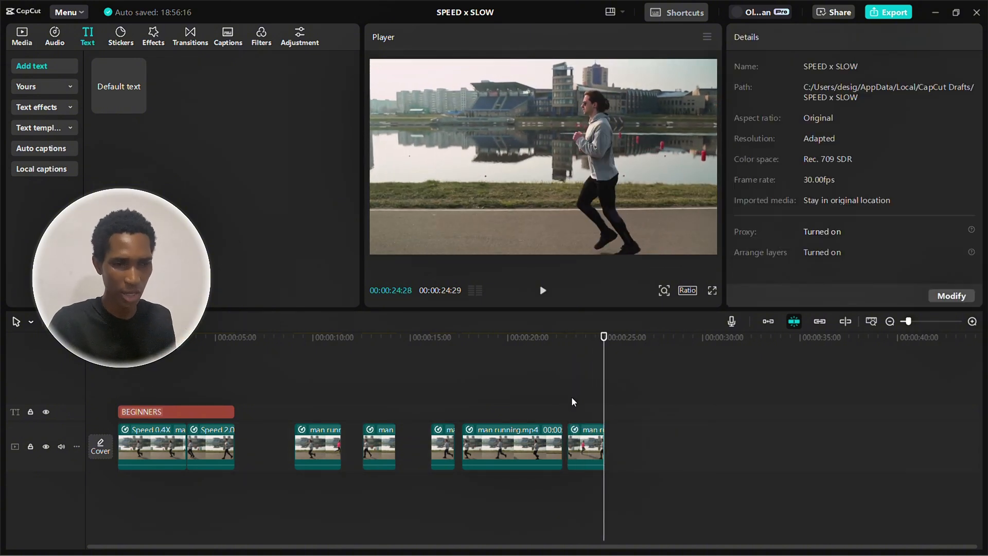
{"action": "left_click", "coordinate": [593, 452]}
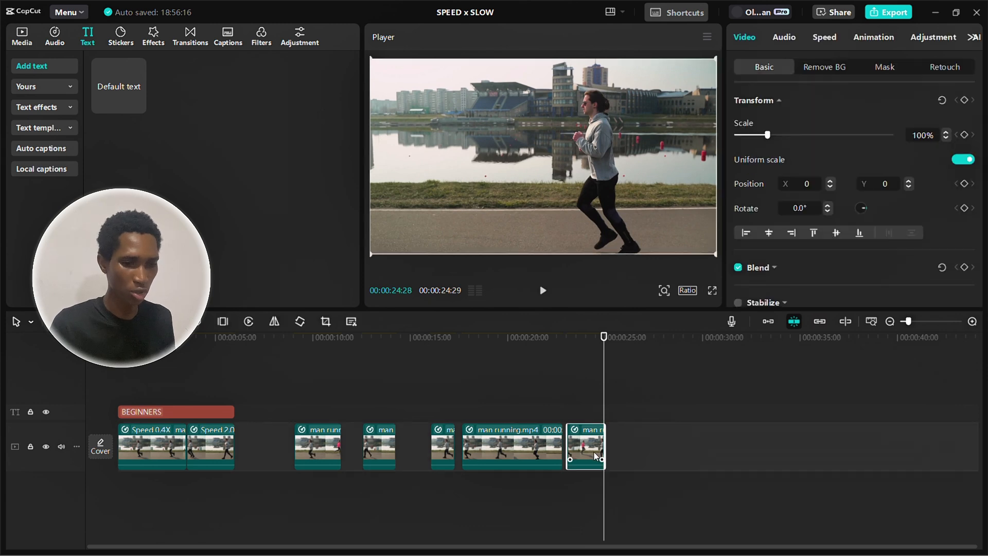
{"action": "left_click", "coordinate": [832, 38]}
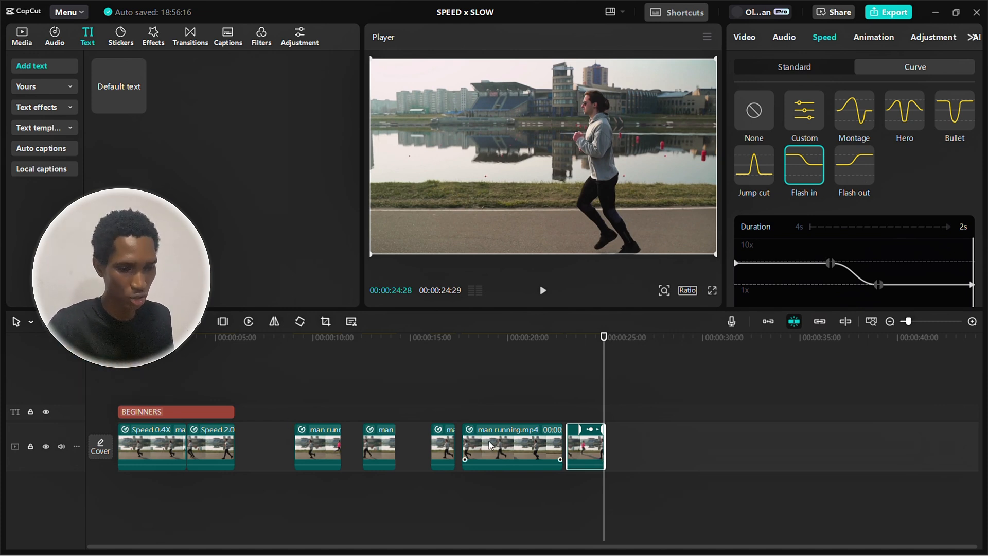
Close the gaps between the five curve clips by moving each one against the end of the clip before it.
{"action": "left_click_drag", "start_coordinate": [379, 446], "coordinate": [358, 446]}
{"action": "left_click", "coordinate": [441, 447]}
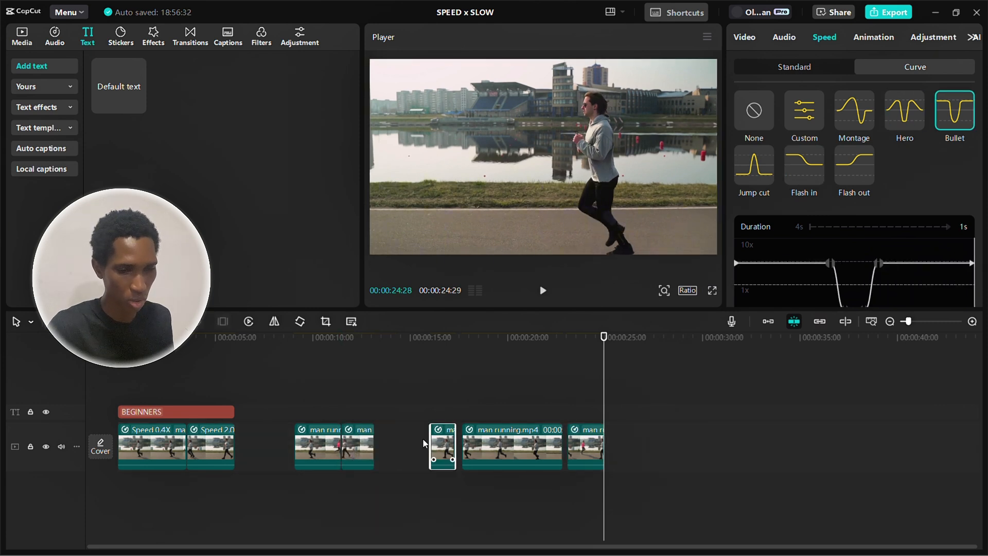
{"action": "left_click_drag", "start_coordinate": [437, 446], "coordinate": [382, 446]}
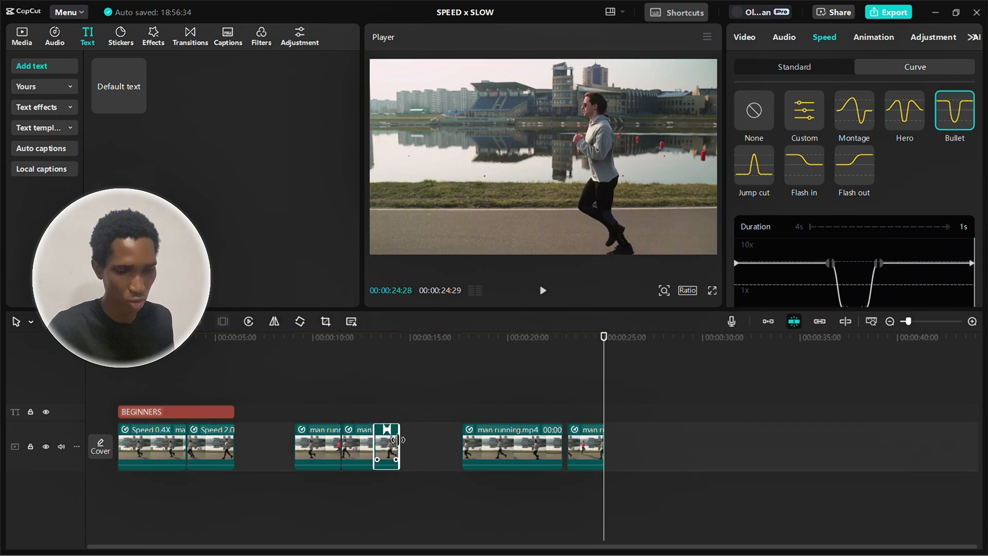
{"action": "left_click", "coordinate": [464, 444]}
{"action": "left_click_drag", "start_coordinate": [464, 445], "coordinate": [420, 453]}
{"action": "left_click_drag", "start_coordinate": [579, 451], "coordinate": [502, 455]}
{"action": "left_click_drag", "start_coordinate": [508, 415], "coordinate": [464, 461]}
Copy the BEGINNERS text to the start of the first curve clip and extend the copy to the end of the row.
{"action": "left_click", "coordinate": [162, 365]}
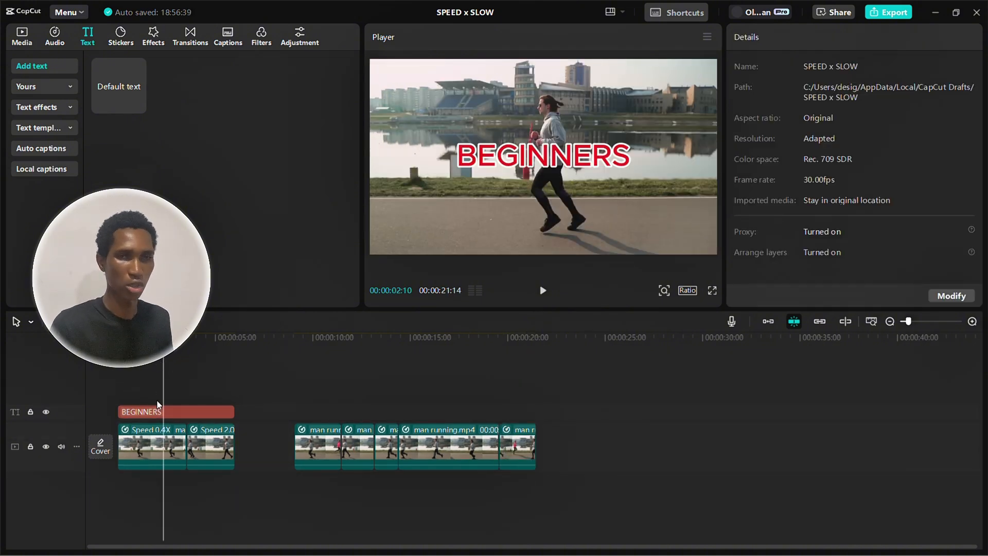
{"action": "left_click", "coordinate": [159, 411]}
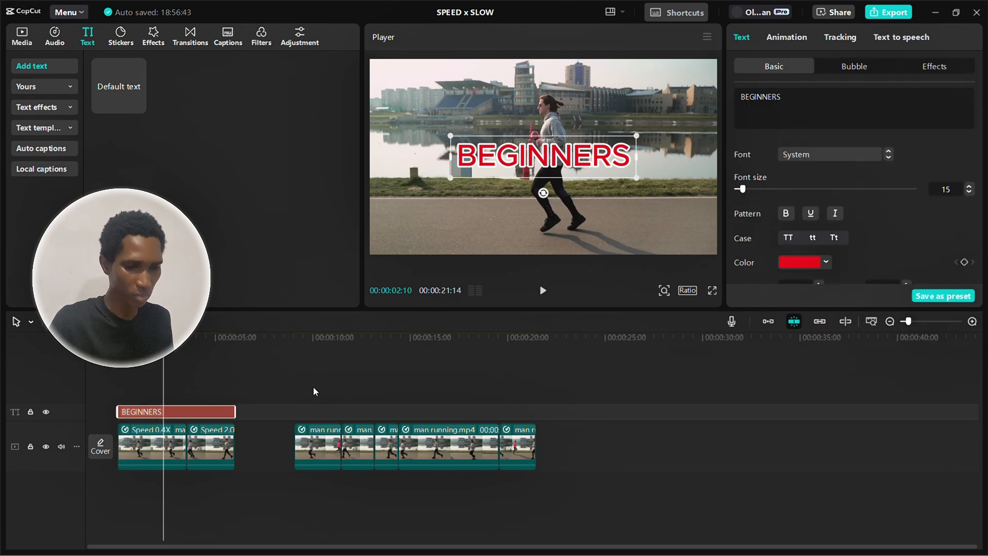
{"action": "left_click", "coordinate": [297, 380]}
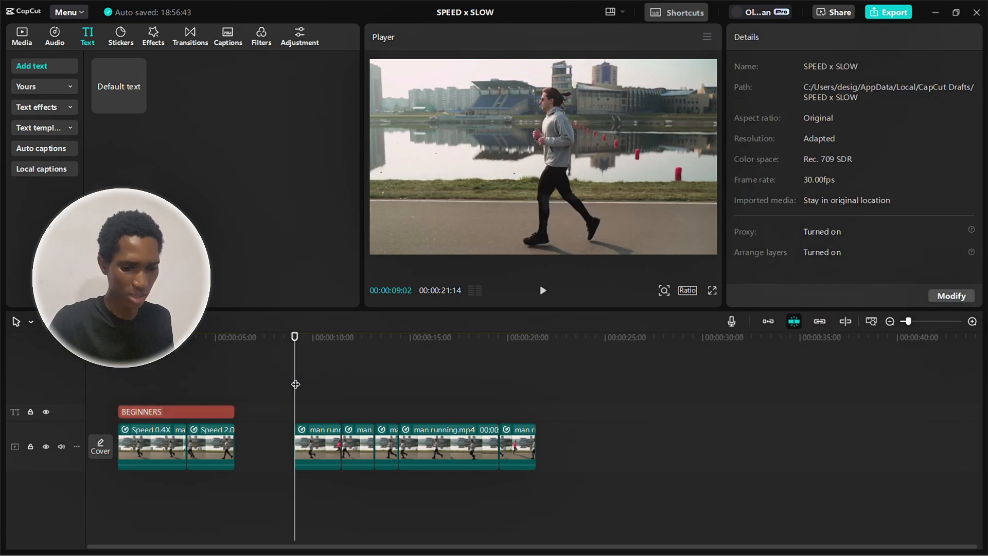
{"action": "key", "text": "ctrl+v"}
{"action": "left_click_drag", "start_coordinate": [411, 411], "coordinate": [537, 409]}
Change the copied text to PROS in all caps and place it in the lower-left corner of the video frame.
{"action": "left_click", "coordinate": [782, 117]}
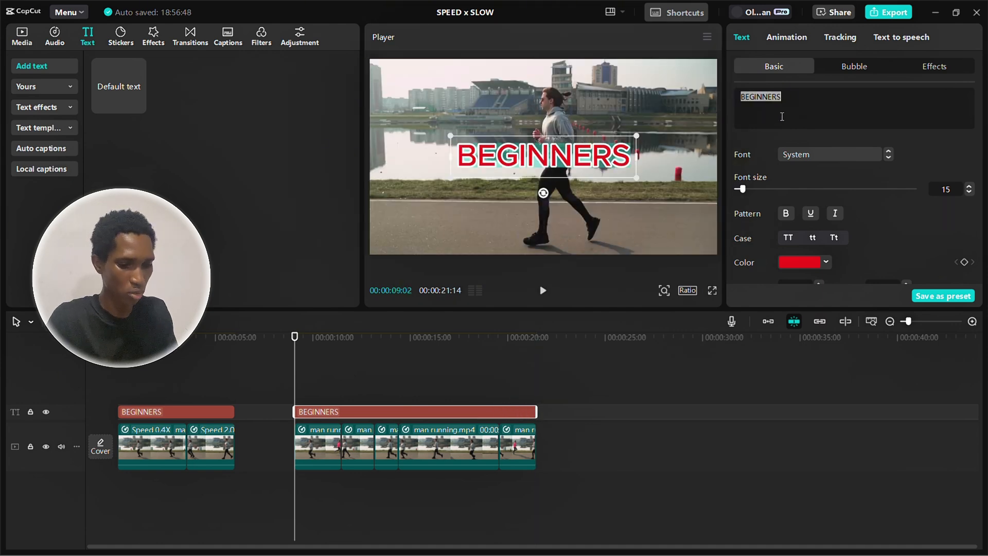
{"action": "type", "text": "pros"}
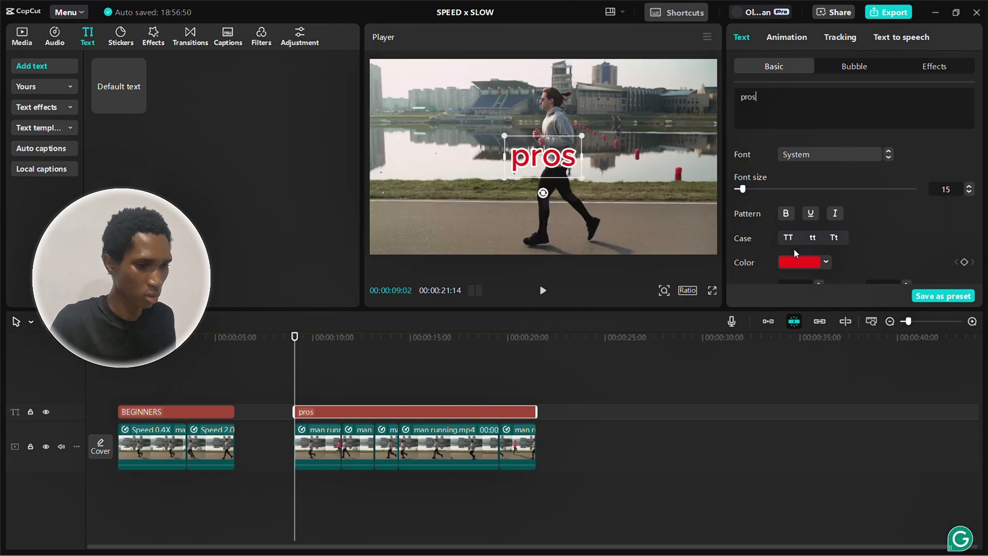
{"action": "left_click", "coordinate": [789, 239]}
{"action": "left_click_drag", "start_coordinate": [545, 181], "coordinate": [433, 249]}
Move the BEGINNERS text to the lower-left corner of the video frame.
{"action": "left_click", "coordinate": [162, 411]}
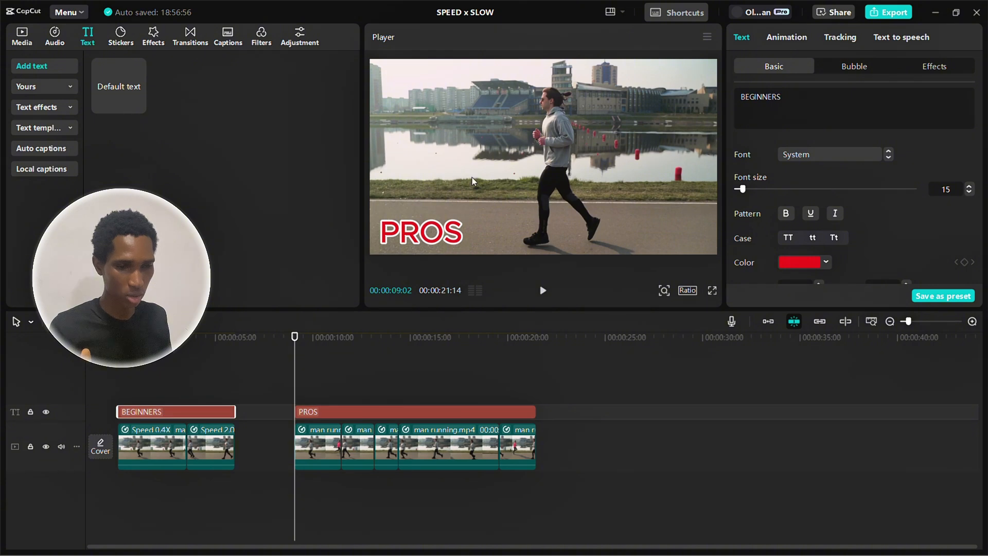
{"action": "left_click", "coordinate": [155, 366]}
{"action": "left_click", "coordinate": [157, 412]}
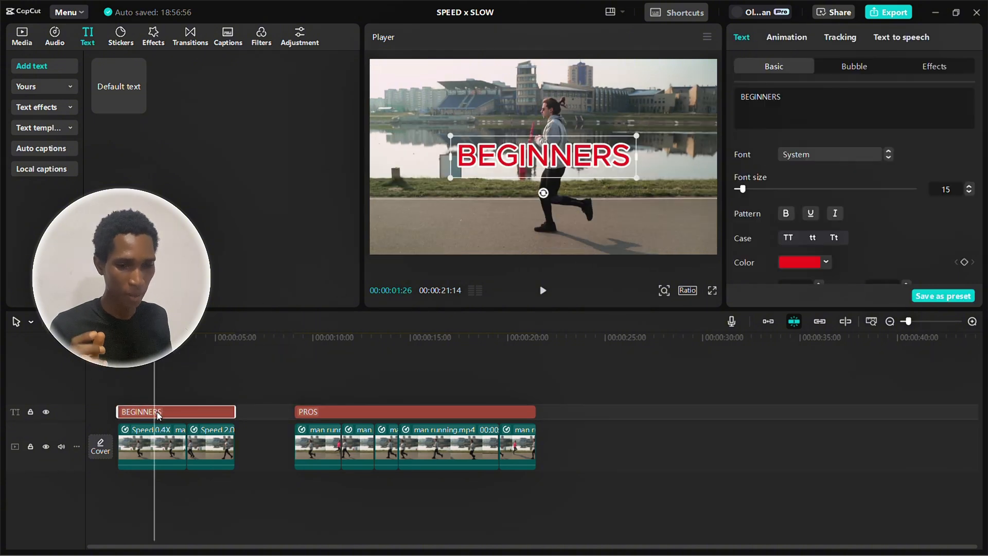
{"action": "left_click_drag", "start_coordinate": [537, 150], "coordinate": [457, 231]}
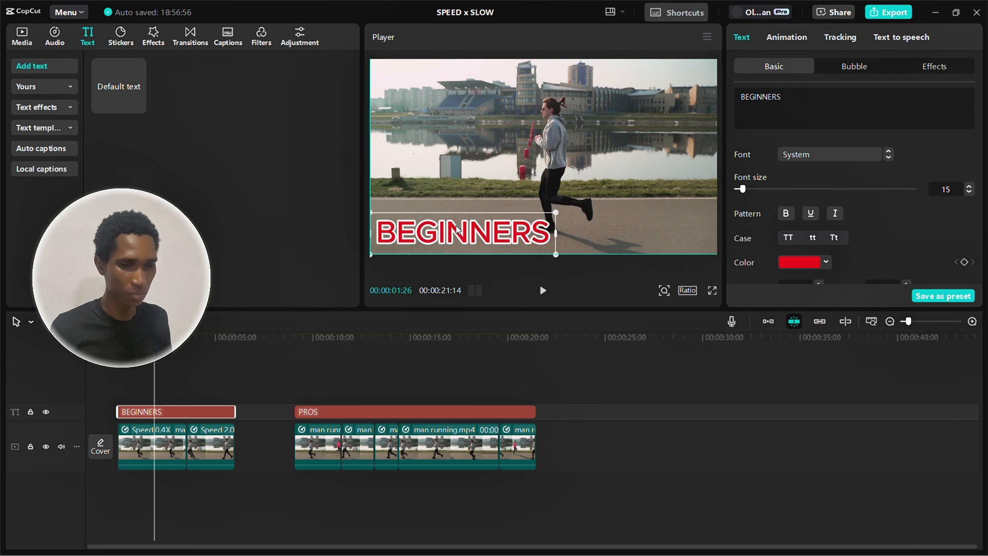
Duplicate the Jump cut clip and place the copy about three seconds after the end of the row.
{"action": "left_click", "coordinate": [471, 369]}
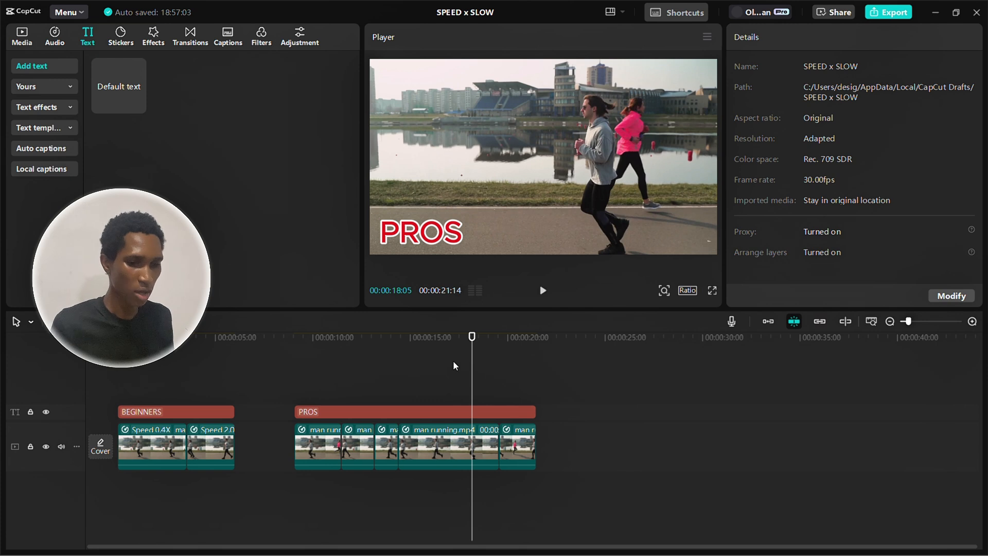
{"action": "left_click", "coordinate": [535, 359]}
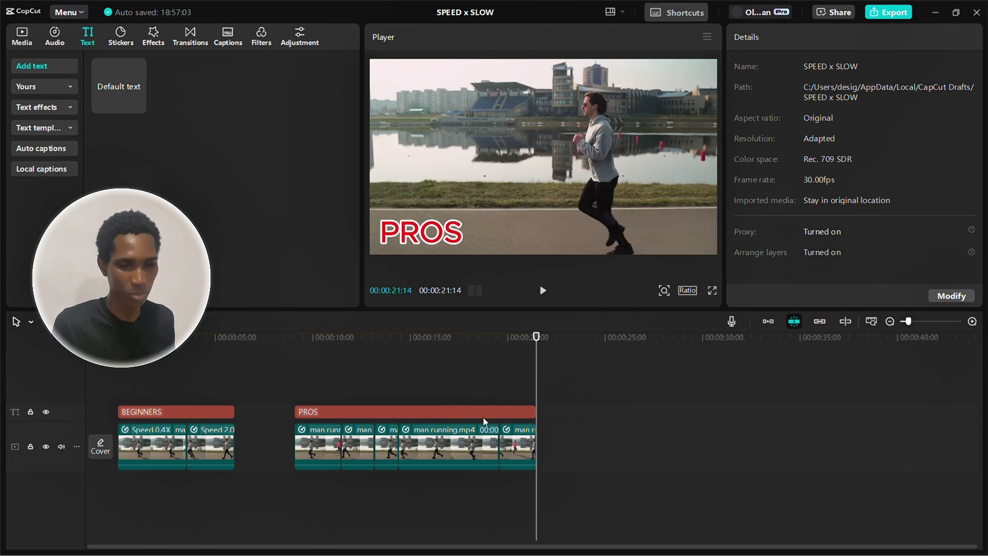
{"action": "left_click", "coordinate": [459, 450]}
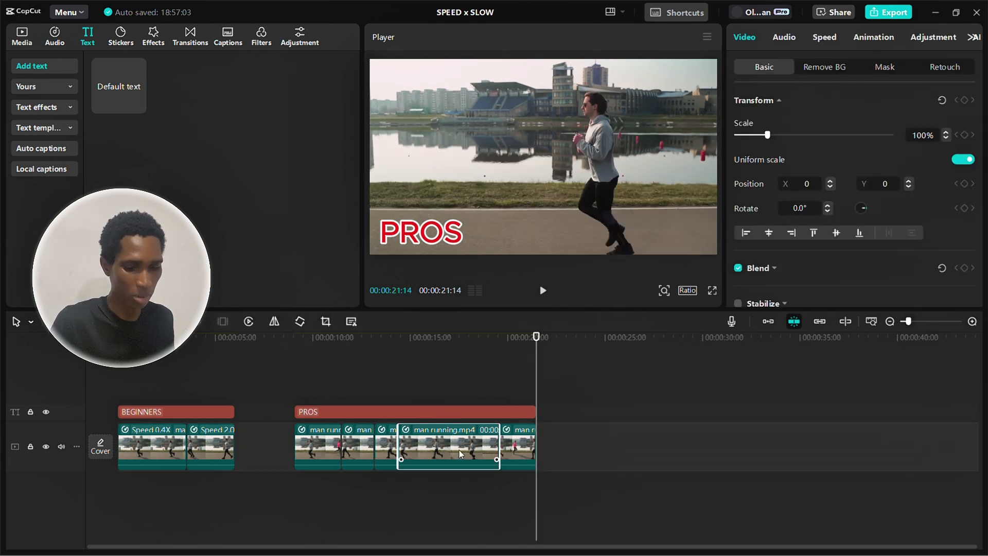
{"action": "left_click_drag", "start_coordinate": [459, 450], "coordinate": [660, 437]}
Remove the Jump cut speed curve from the separate clip copy by choosing the None preset.
{"action": "left_click", "coordinate": [631, 453]}
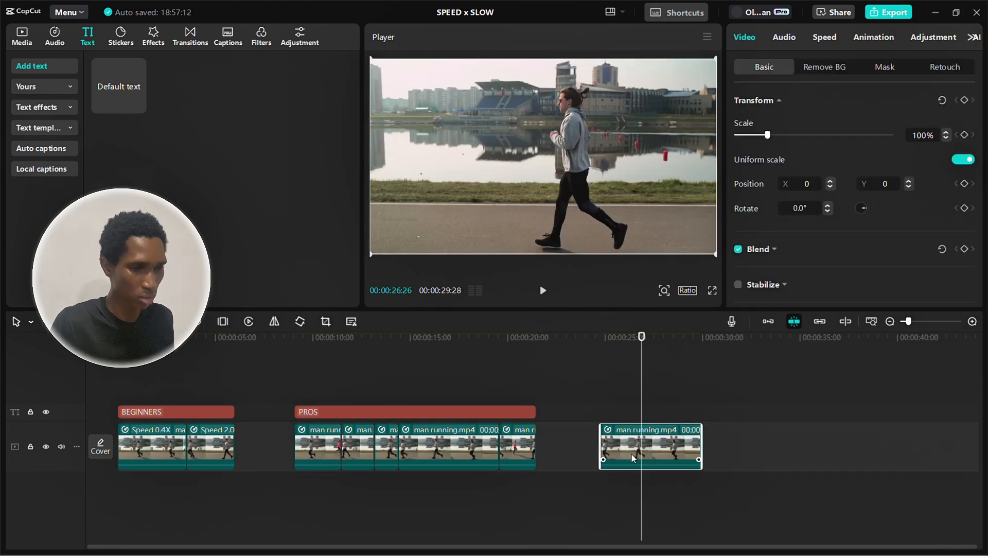
{"action": "left_click", "coordinate": [822, 40]}
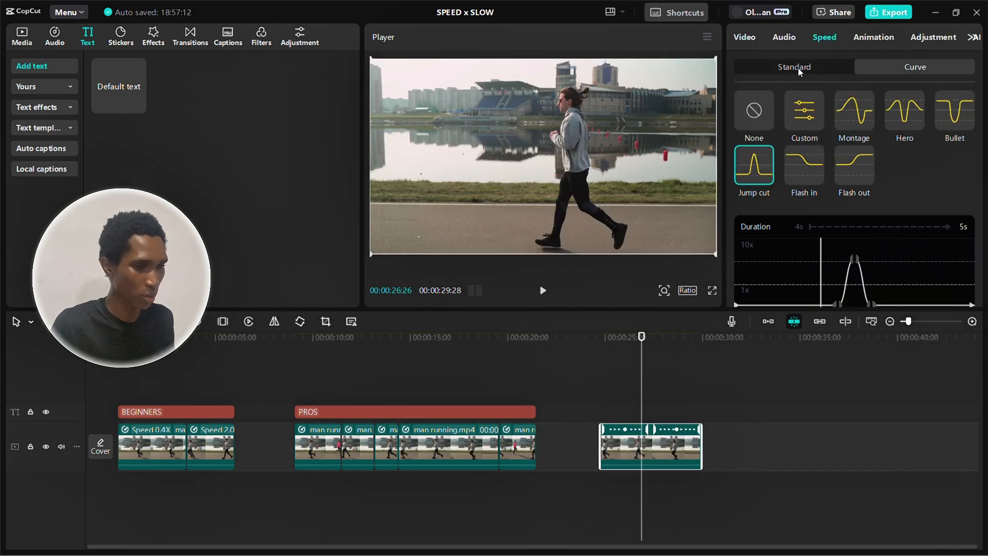
{"action": "left_click", "coordinate": [800, 72]}
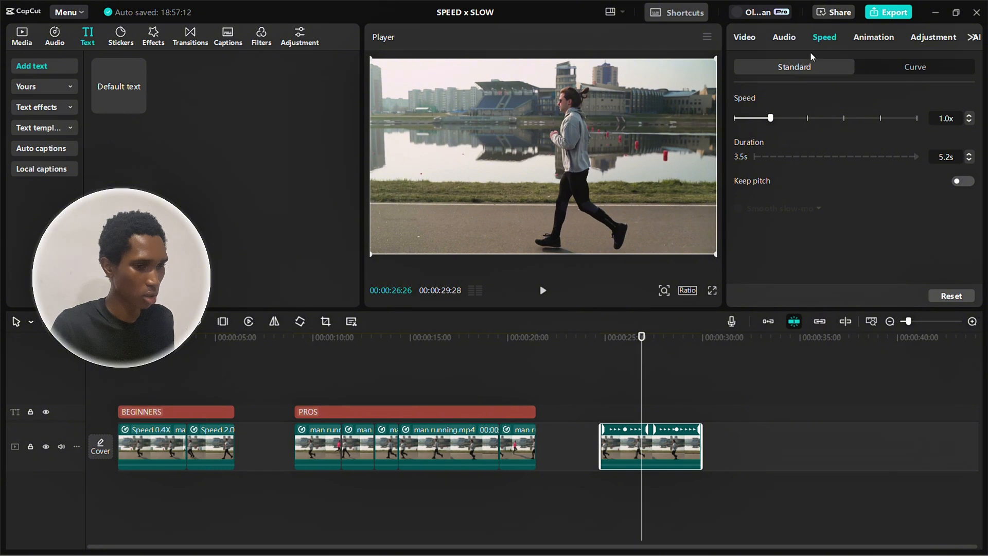
{"action": "left_click", "coordinate": [876, 71]}
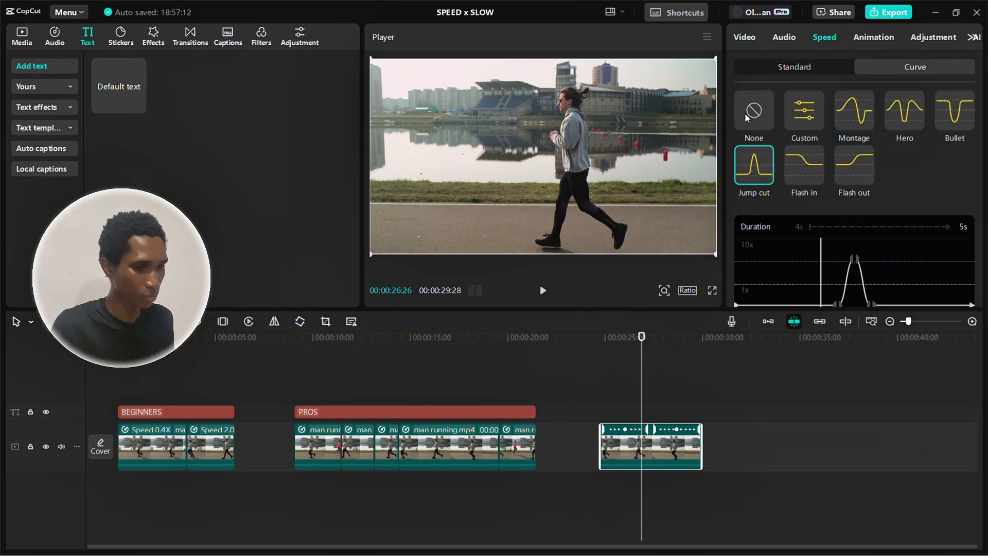
{"action": "left_click", "coordinate": [746, 113]}
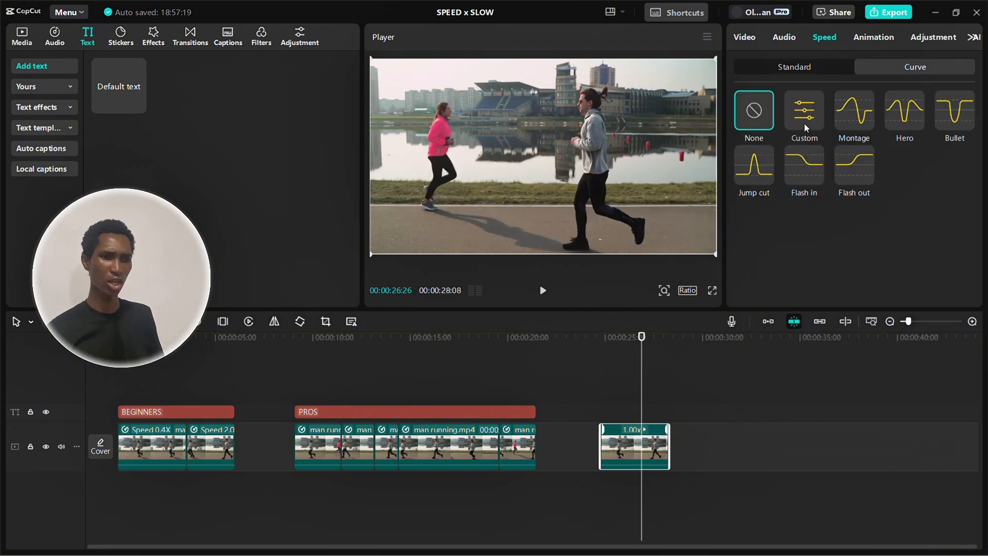
{"action": "left_click", "coordinate": [804, 122]}
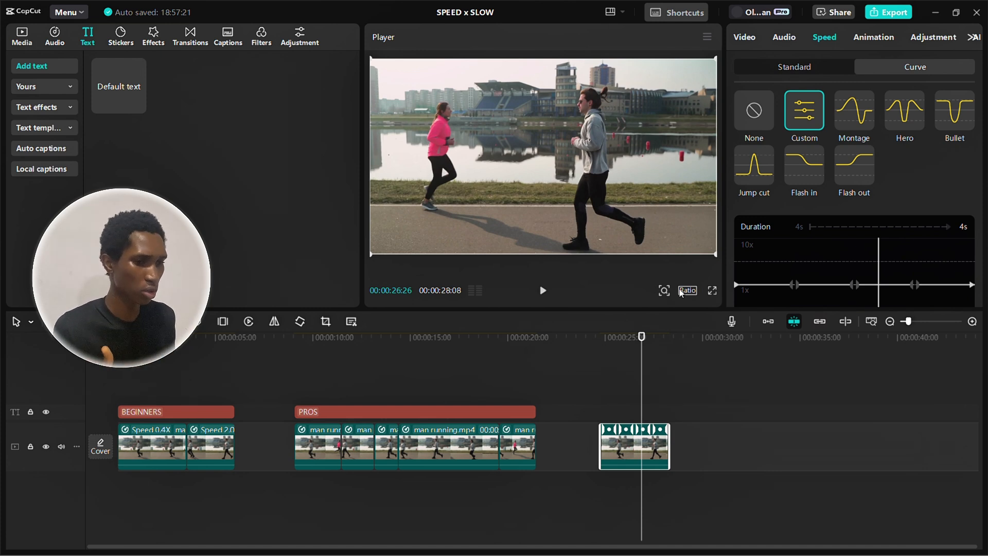
{"action": "left_click", "coordinate": [765, 108]}
{"action": "left_click", "coordinate": [793, 69]}
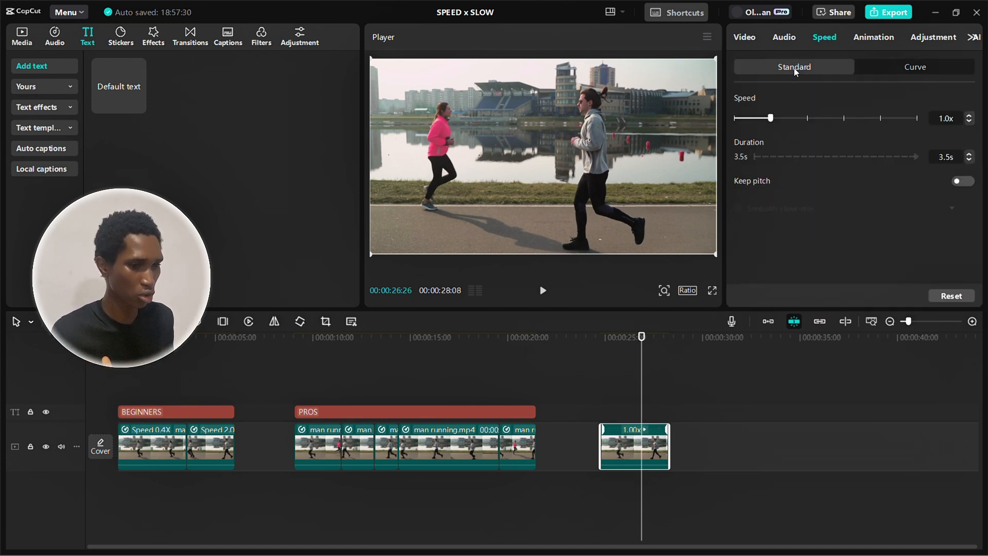
{"action": "left_click", "coordinate": [900, 66]}
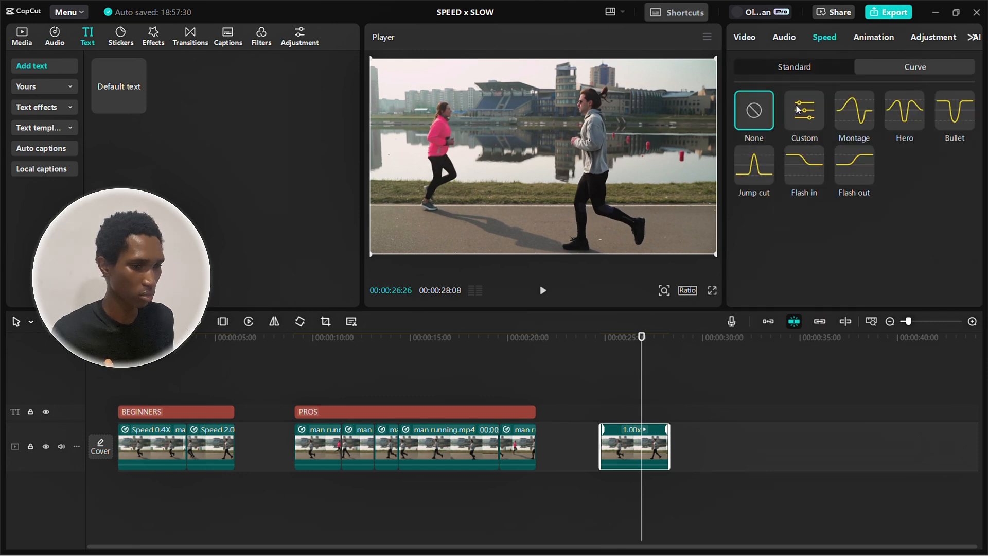
Set the separate clip's duration to 1.0 s using the standard speed settings.
{"action": "left_click", "coordinate": [788, 68]}
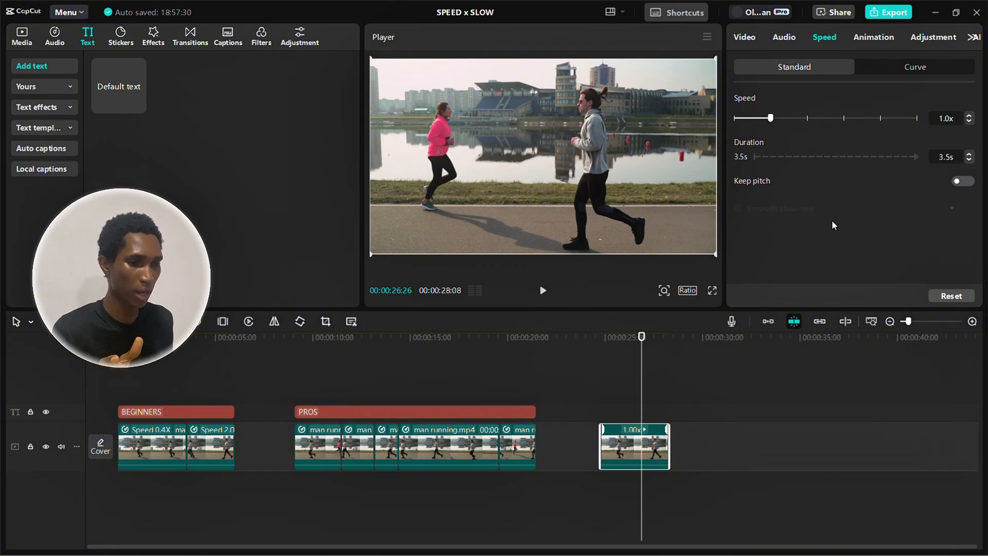
{"action": "scroll", "coordinate": [690, 409], "scroll_direction": "up", "scroll_amount": 4}
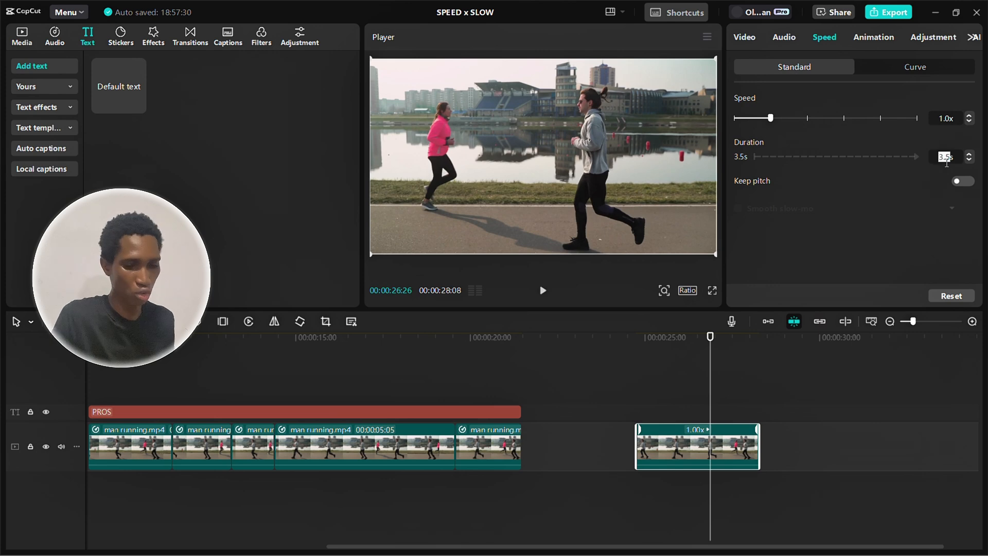
{"action": "key", "text": "Return"}
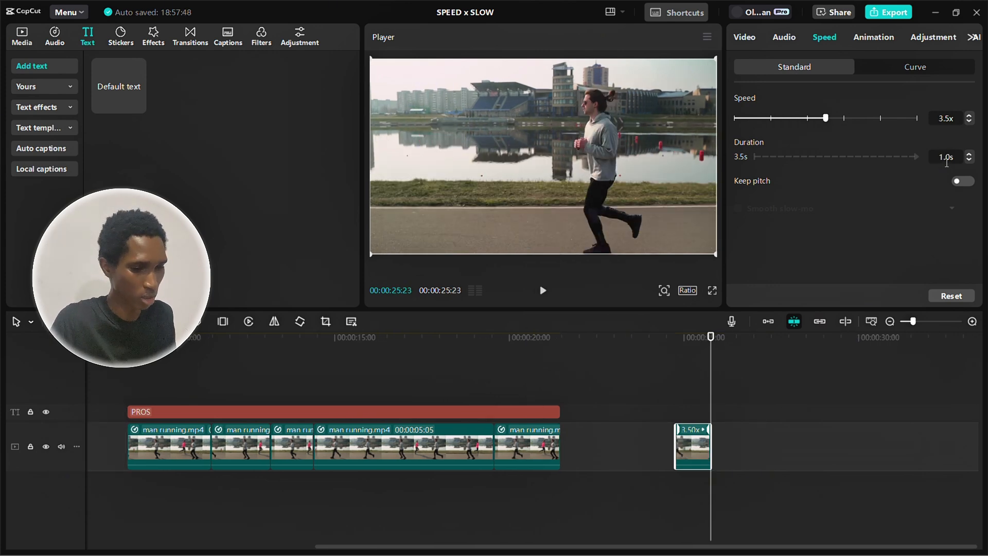
{"action": "left_click", "coordinate": [676, 387]}
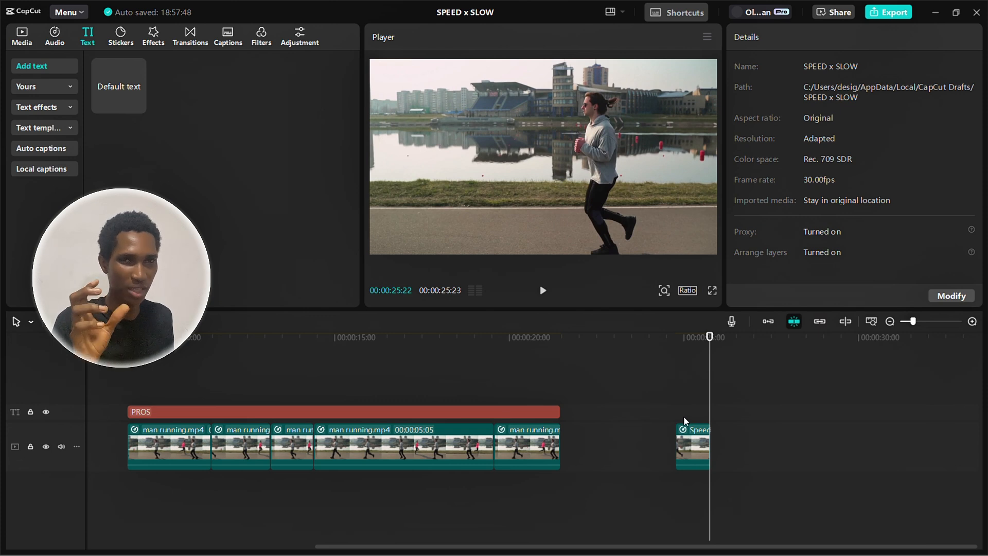
Move the shortened clip to about one second after the PROS row and extend the PROS text to the clip's end.
{"action": "left_click_drag", "start_coordinate": [686, 449], "coordinate": [686, 405]}
{"action": "left_click", "coordinate": [617, 412]}
{"action": "left_click", "coordinate": [674, 386]}
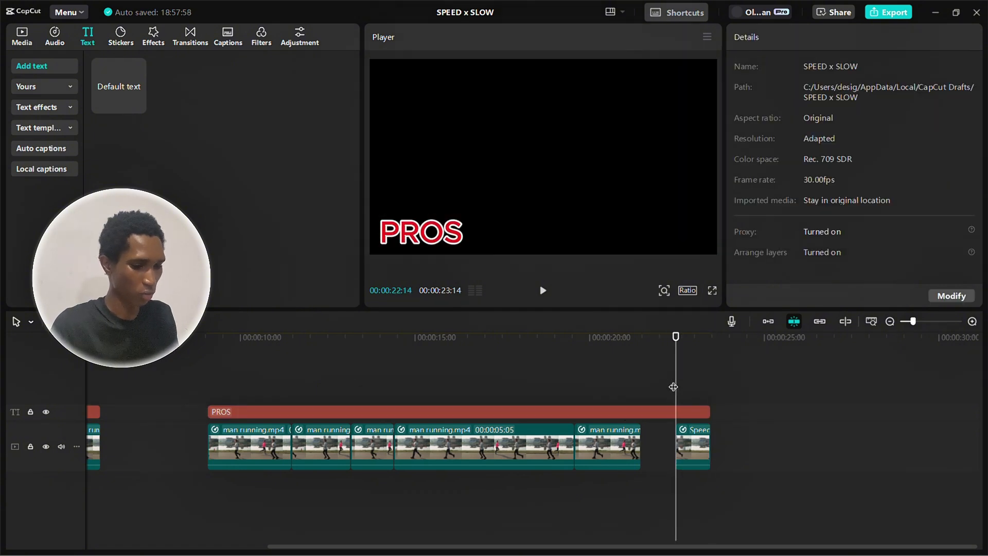
Split the PROS text at the start of the short clip and trim its first part back to the end of the curve clips.
{"action": "left_click", "coordinate": [690, 417]}
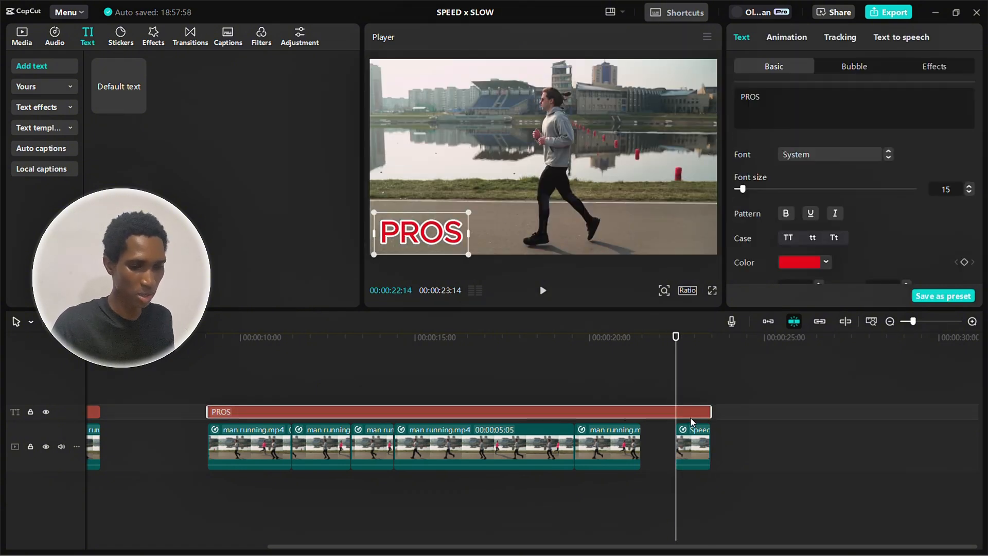
{"action": "key", "text": "ctrl+b"}
{"action": "key", "text": "Up"}
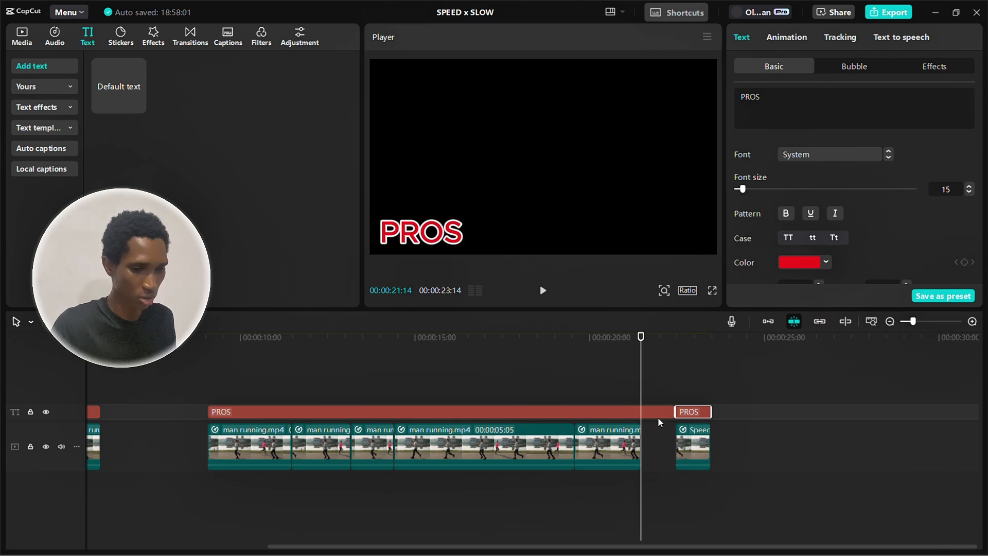
{"action": "left_click", "coordinate": [647, 412]}
{"action": "key", "text": "w"}
Change the text above the short clip to BONUS in all caps and fit it inside the lower-left corner of the video frame.
{"action": "left_click", "coordinate": [686, 381]}
{"action": "left_click", "coordinate": [691, 418]}
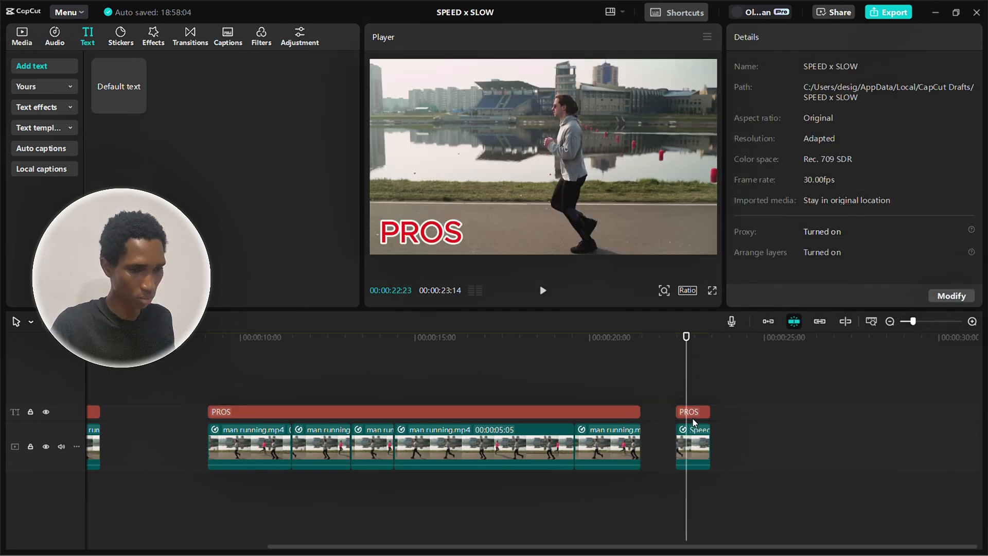
{"action": "double_click", "coordinate": [807, 96]}
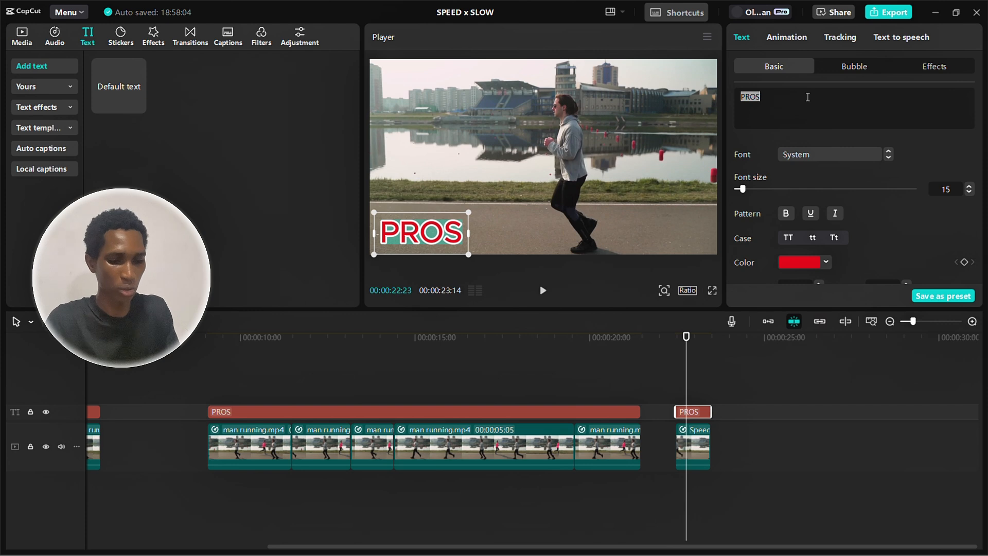
{"action": "type", "text": "bonus"}
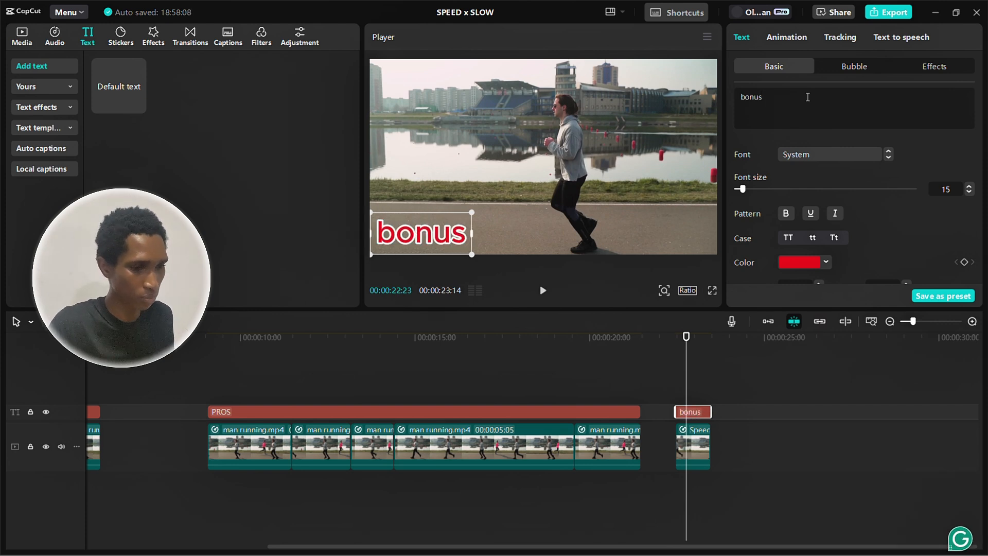
{"action": "left_click", "coordinate": [788, 237]}
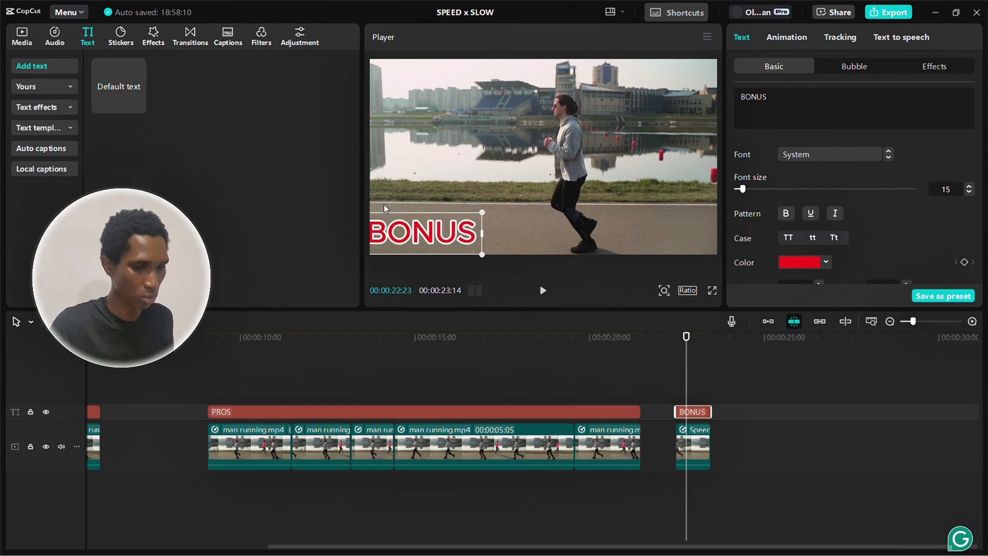
{"action": "left_click_drag", "start_coordinate": [425, 244], "coordinate": [434, 245]}
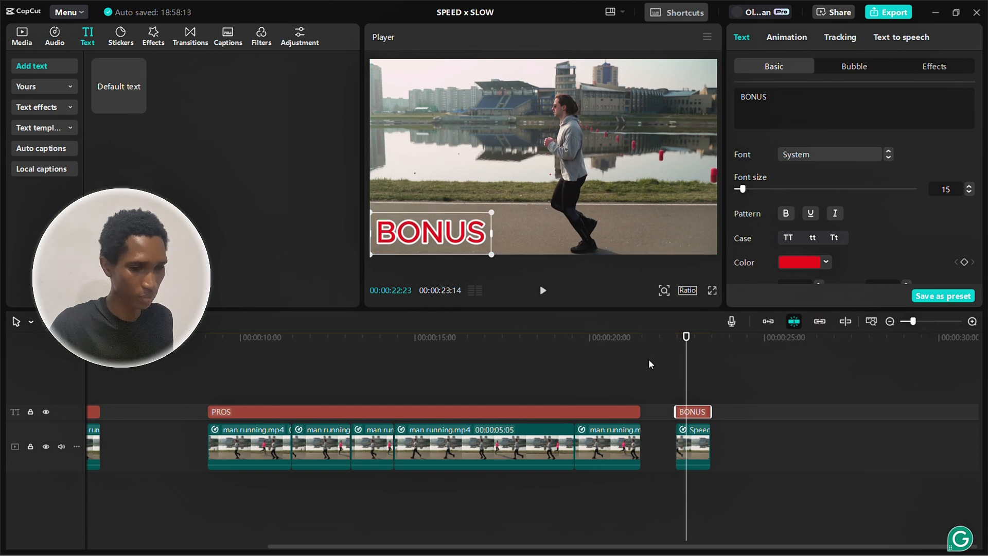
Duplicate the short clip and place the copy directly after it.
{"action": "left_click", "coordinate": [701, 391]}
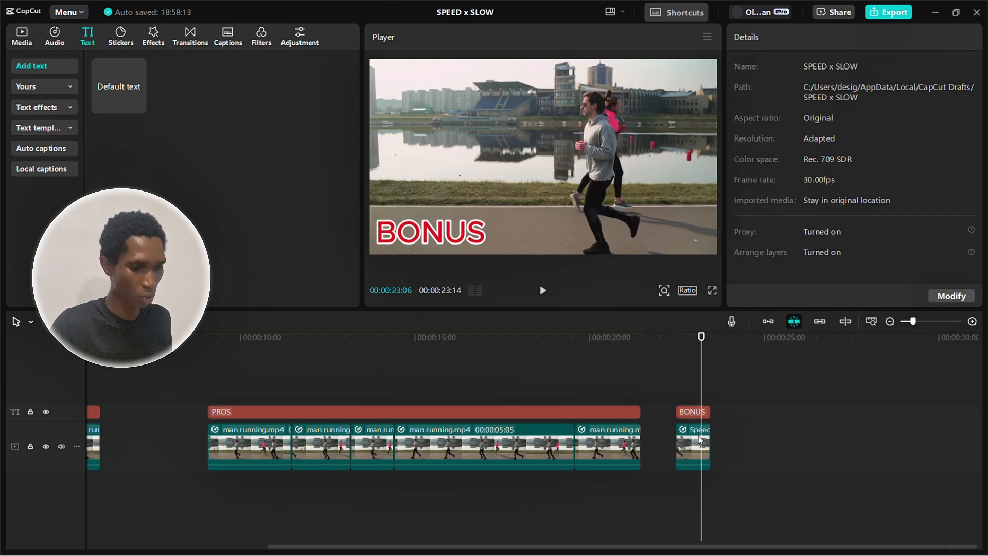
{"action": "scroll", "coordinate": [699, 436], "scroll_direction": "up", "scroll_amount": 2}
{"action": "left_click", "coordinate": [694, 442]}
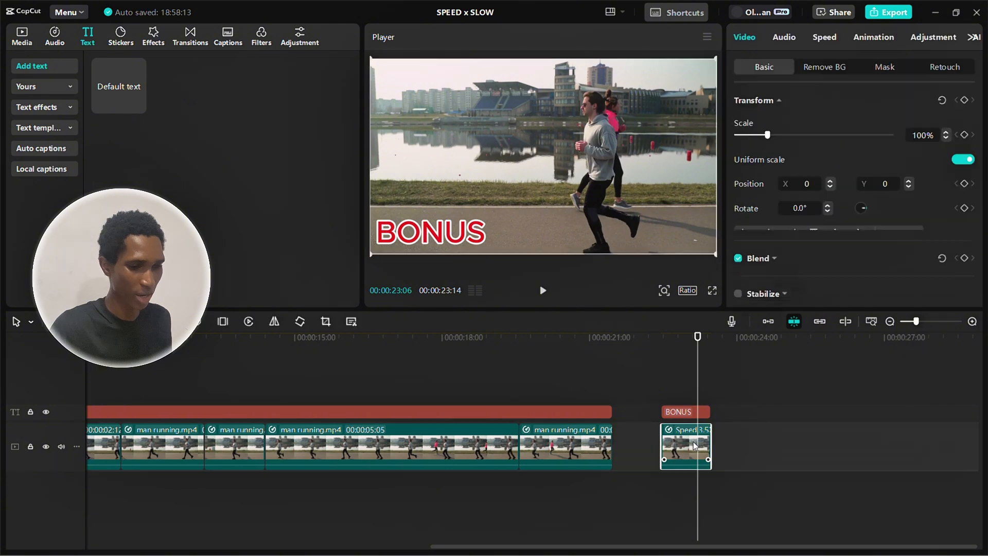
{"action": "left_click_drag", "start_coordinate": [694, 442], "coordinate": [739, 450]}
{"action": "left_click", "coordinate": [729, 391]}
{"action": "left_click", "coordinate": [686, 394]}
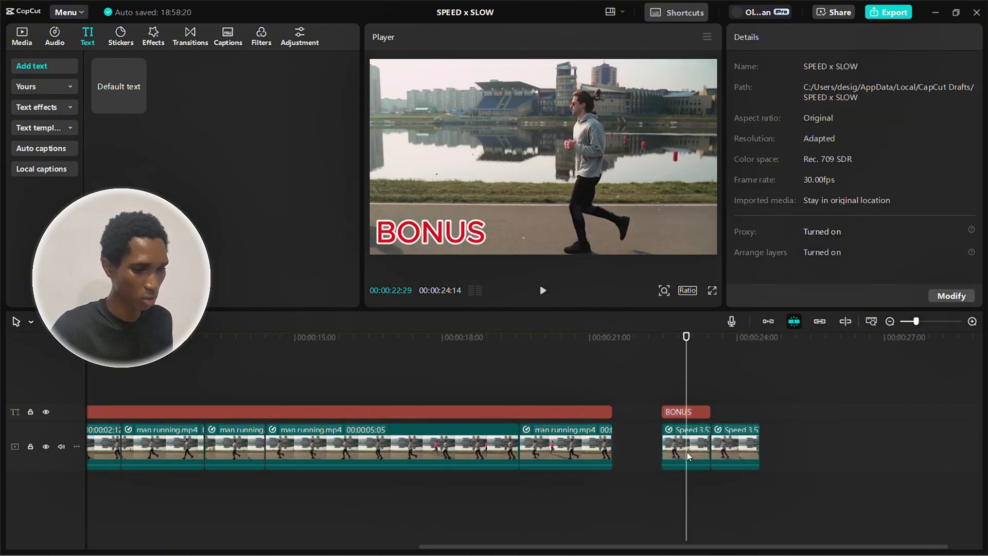
Set the second BONUS clip's duration to 6 s and play the result.
{"action": "left_click", "coordinate": [726, 453]}
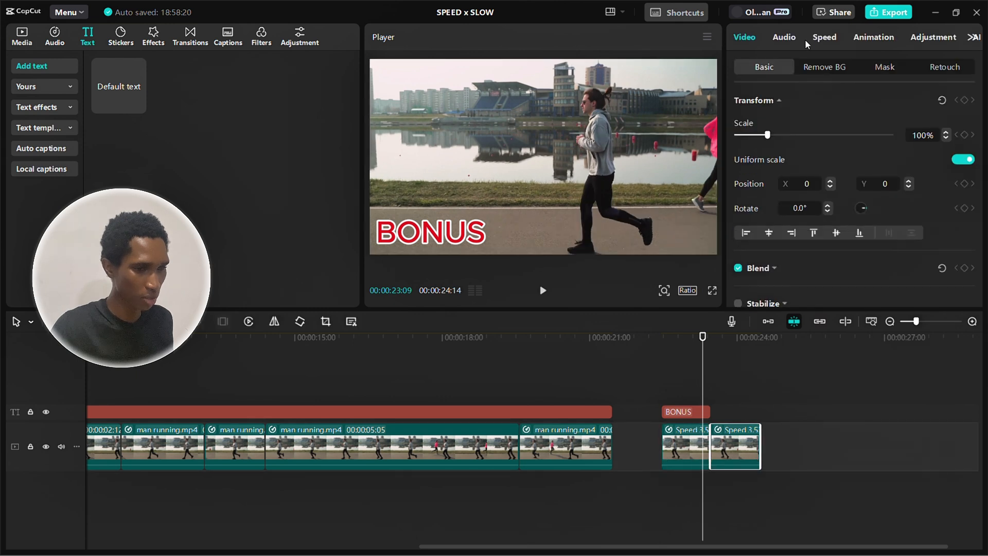
{"action": "left_click", "coordinate": [784, 39]}
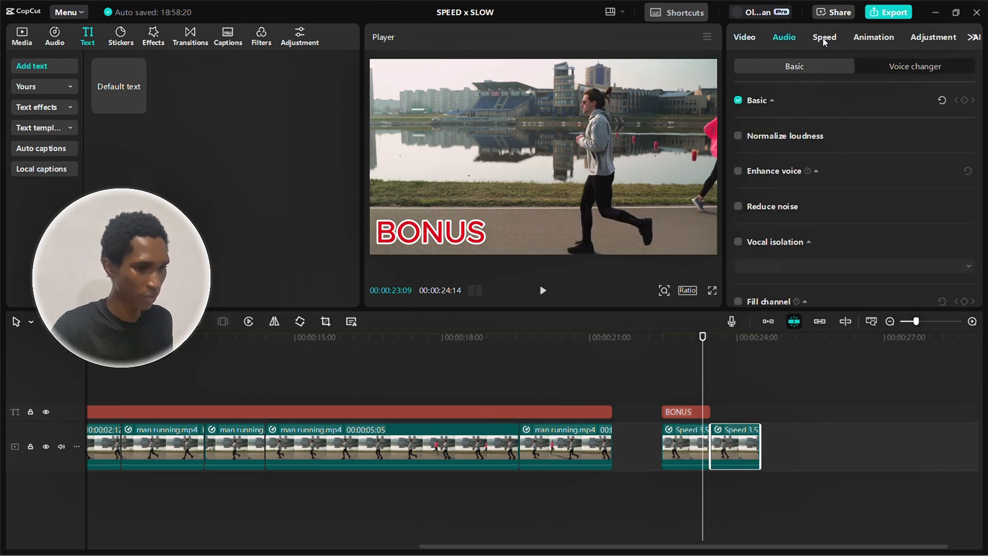
{"action": "left_click", "coordinate": [824, 37]}
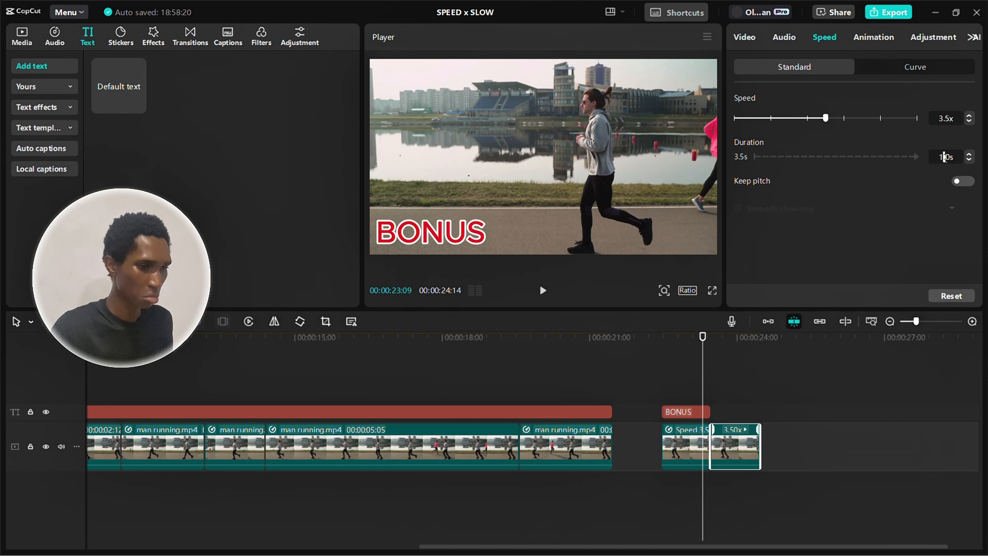
{"action": "type", "text": "6s"}
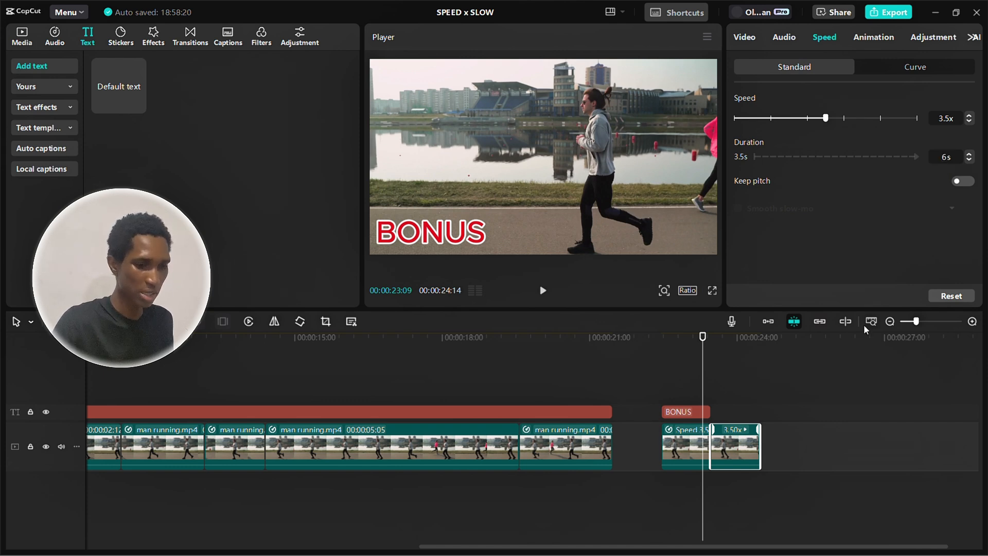
{"action": "key", "text": "Return"}
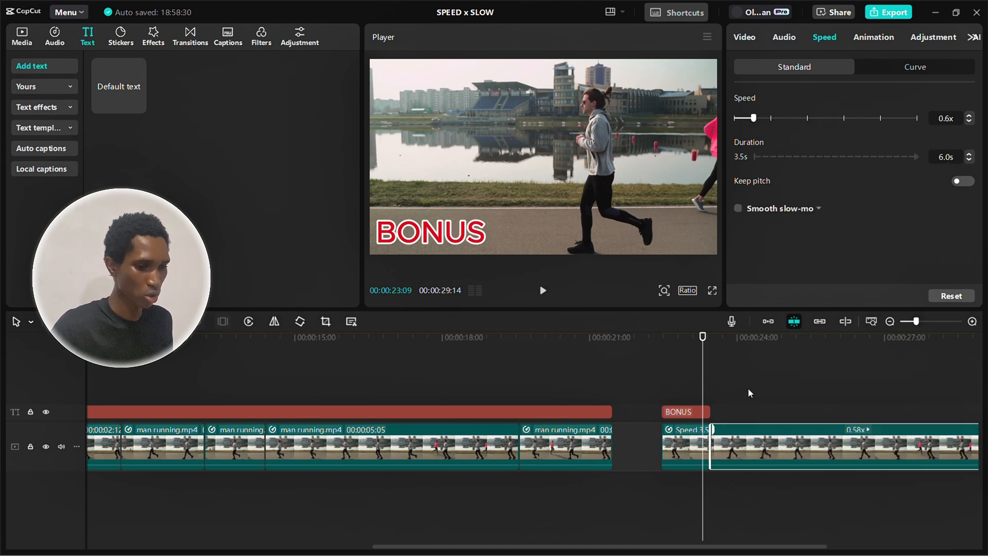
{"action": "key", "text": "space"}
Extend the BONUS text to the end of the slow clip.
{"action": "scroll", "coordinate": [742, 384], "scroll_direction": "down", "scroll_amount": 3}
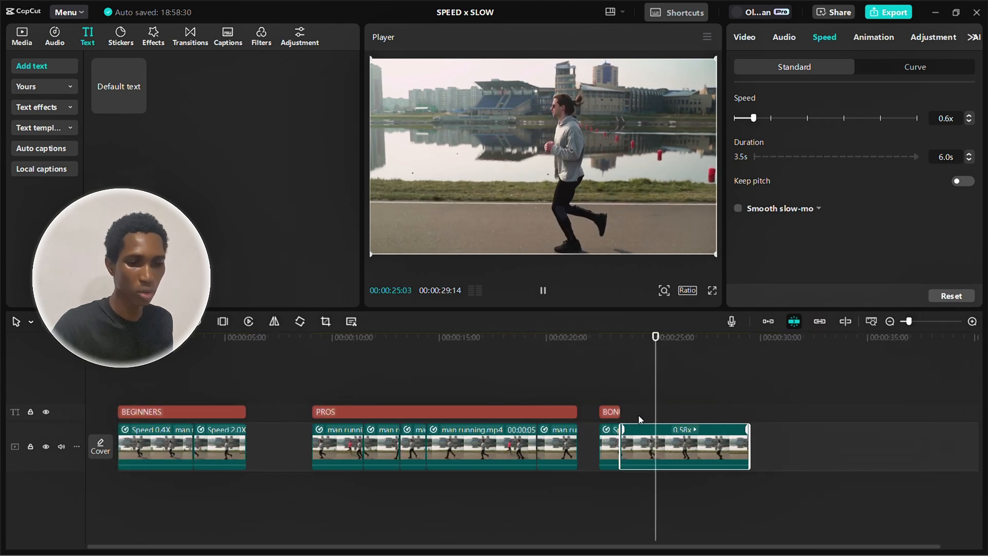
{"action": "left_click", "coordinate": [610, 412]}
{"action": "left_click_drag", "start_coordinate": [619, 412], "coordinate": [749, 414]}
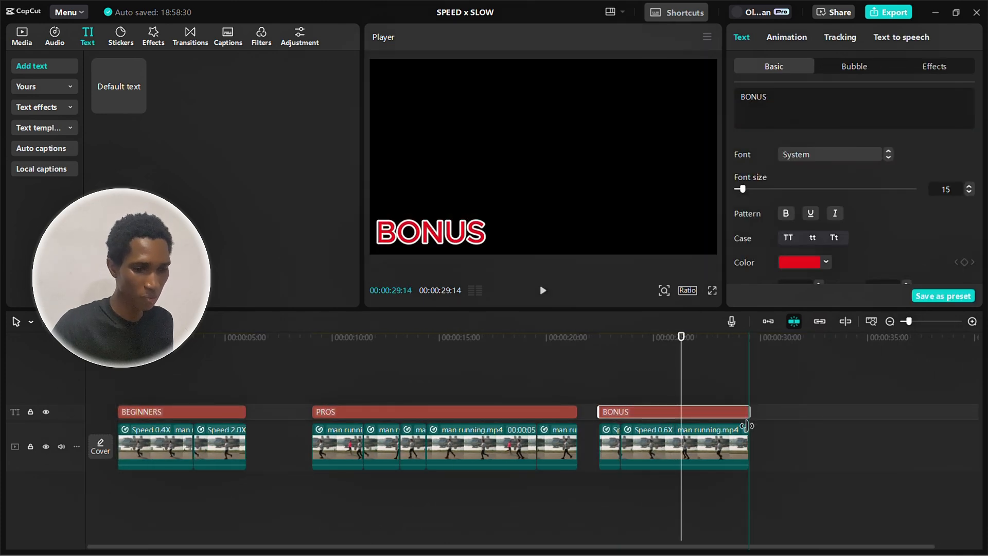
{"action": "left_click", "coordinate": [731, 384]}
Duplicate the 6-second clip and place the copy about three seconds after the end of the BONUS row.
{"action": "scroll", "coordinate": [496, 391], "scroll_direction": "down", "scroll_amount": 2}
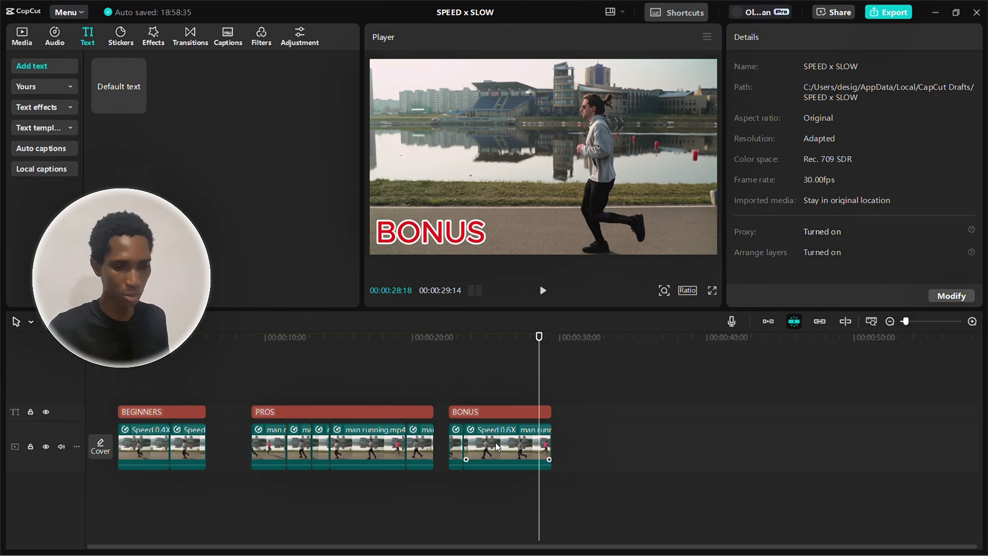
{"action": "left_click_drag", "start_coordinate": [496, 443], "coordinate": [629, 437]}
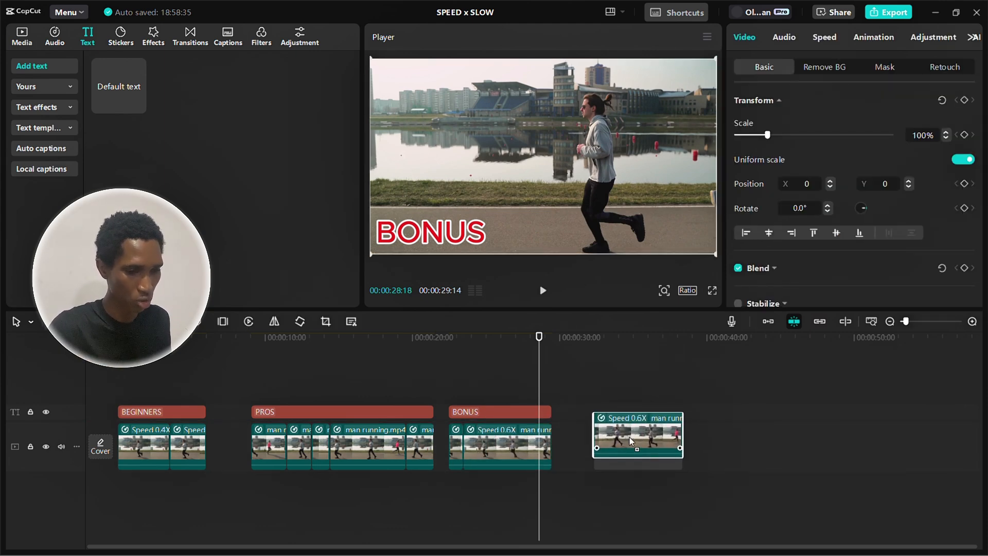
{"action": "left_click", "coordinate": [609, 378]}
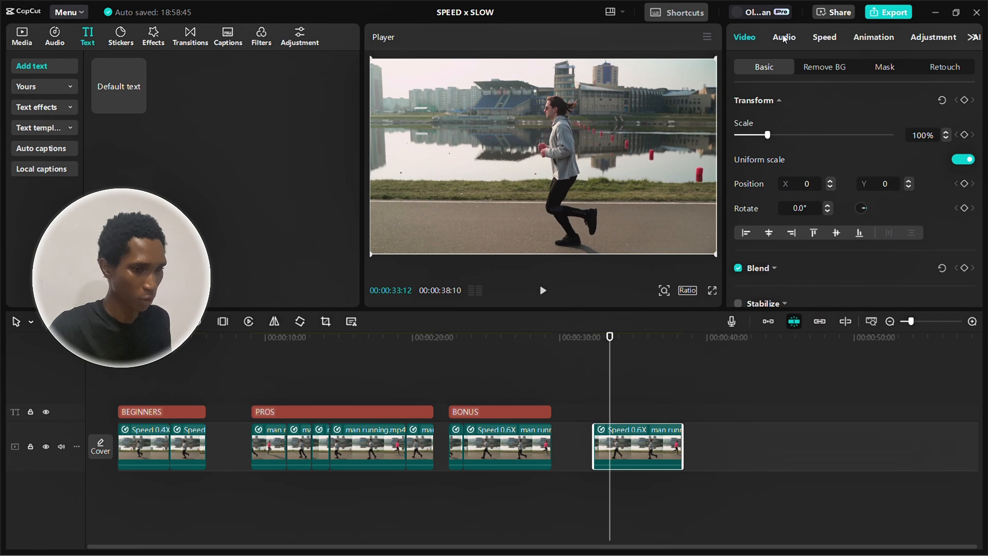
Set the new copy's speed to 1.0x and display its speed curve presets.
{"action": "left_click", "coordinate": [823, 37]}
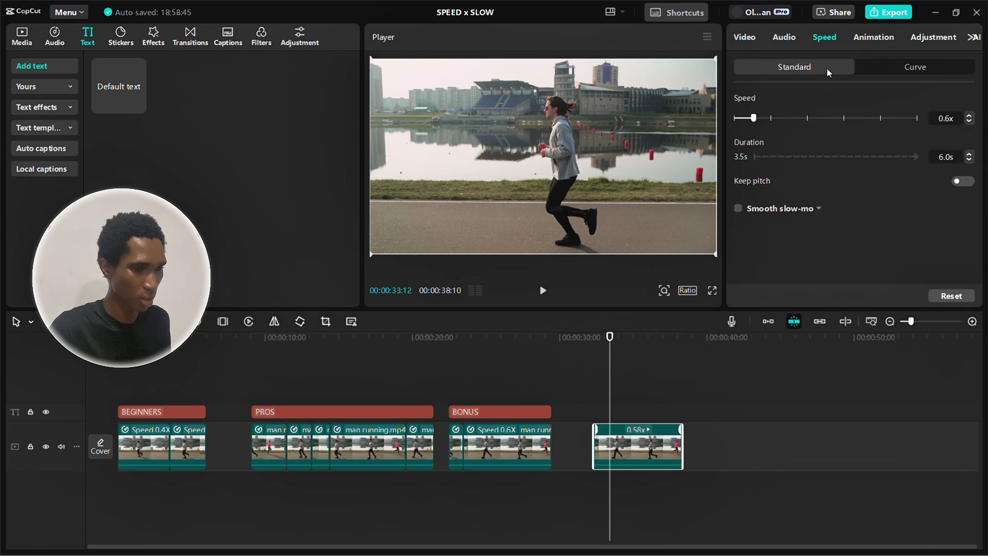
{"action": "left_click", "coordinate": [770, 119]}
{"action": "left_click", "coordinate": [879, 64]}
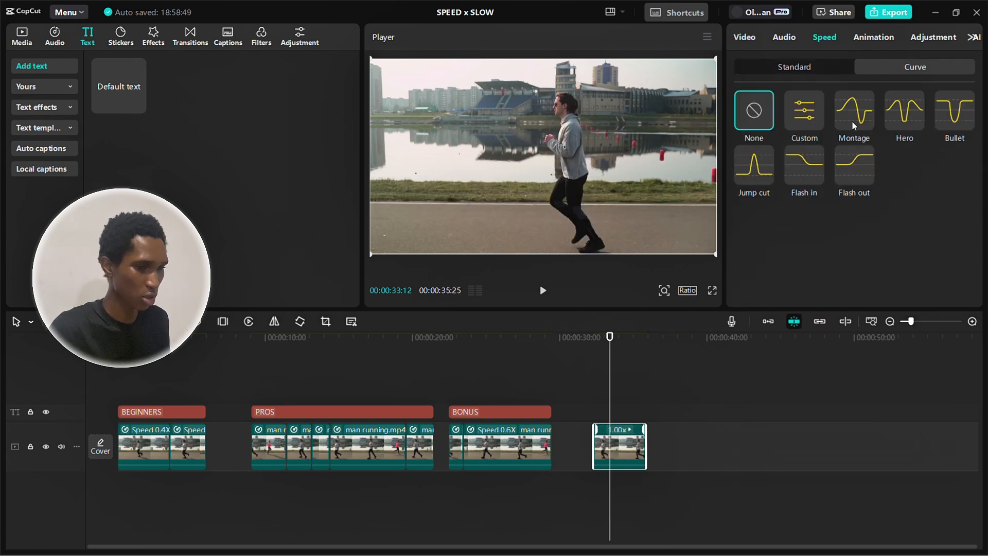
Try the Montage speed curve preset on the last clip and apply the Custom curve to it.
{"action": "left_click", "coordinate": [801, 118]}
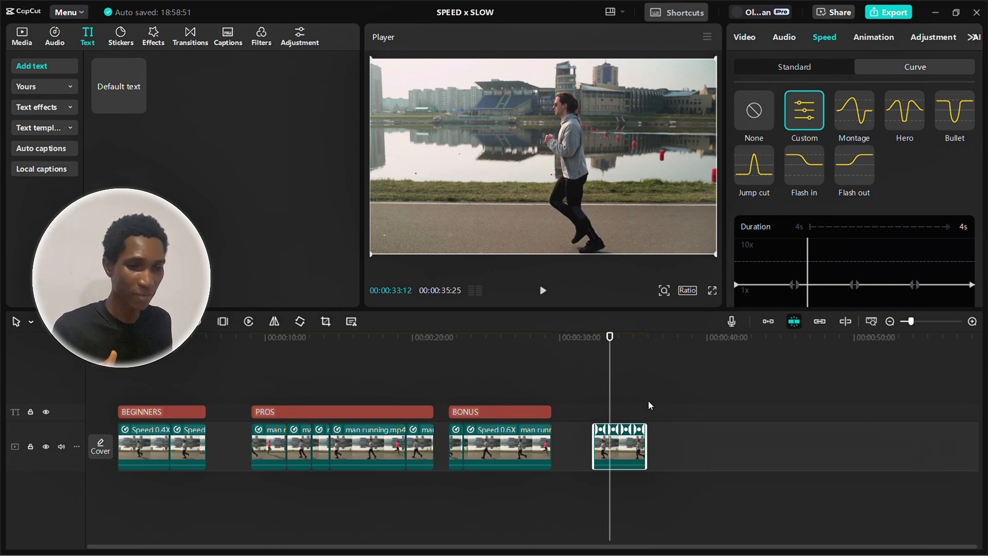
{"action": "scroll", "coordinate": [799, 256], "scroll_direction": "down", "scroll_amount": 3}
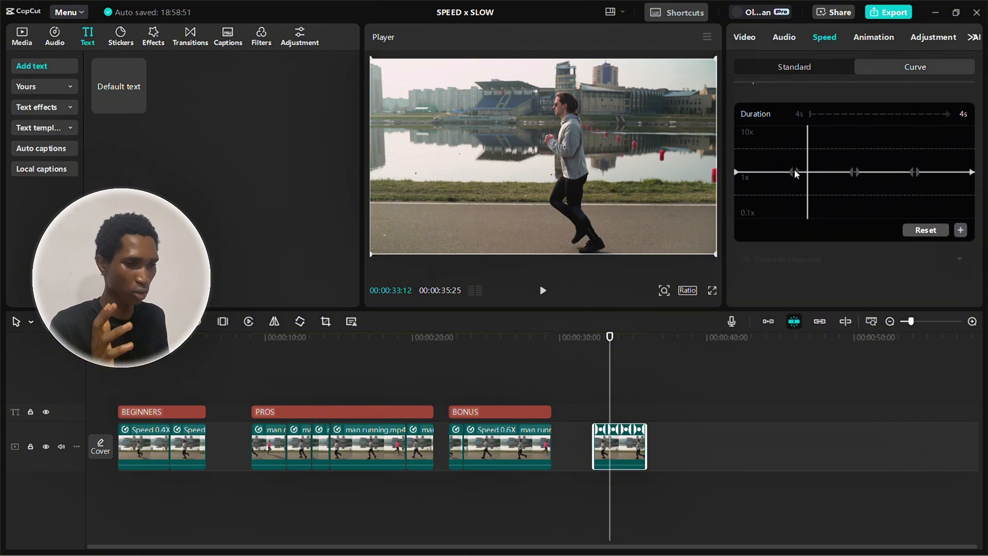
{"action": "scroll", "coordinate": [807, 190], "scroll_direction": "up", "scroll_amount": 3}
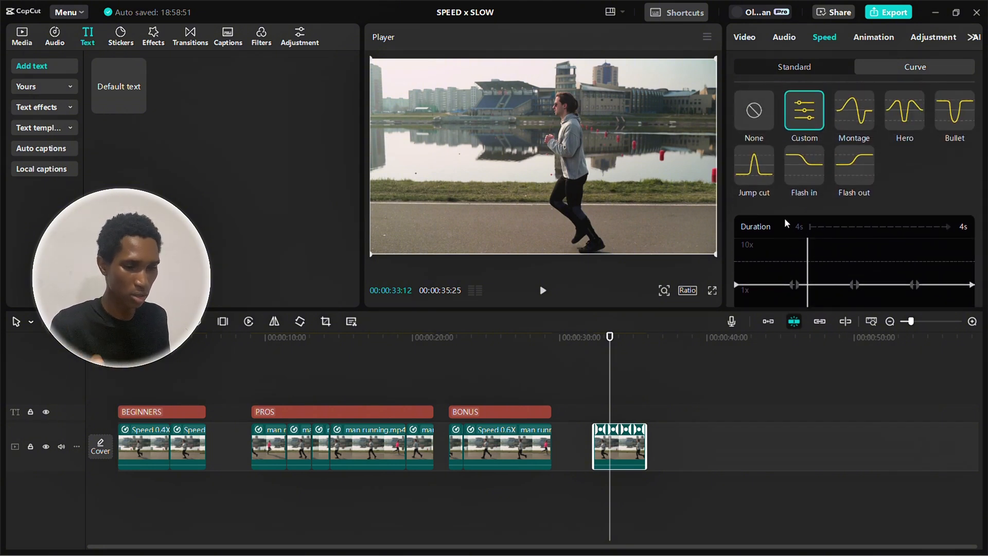
{"action": "left_click", "coordinate": [853, 134]}
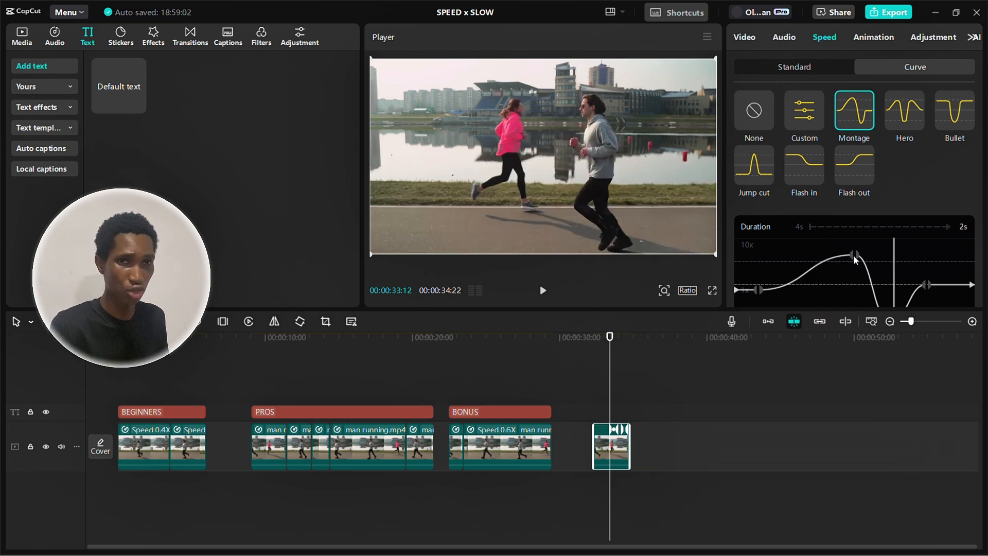
{"action": "left_click", "coordinate": [815, 114]}
{"action": "scroll", "coordinate": [713, 389], "scroll_direction": "up", "scroll_amount": 2}
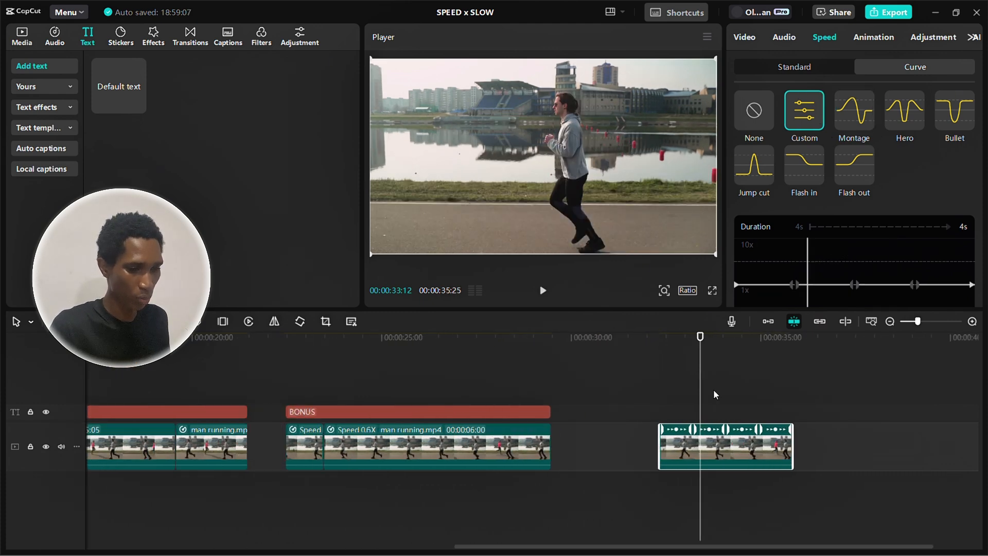
Play the custom-curve clip from its beginning.
{"action": "scroll", "coordinate": [710, 401], "scroll_direction": "right", "scroll_amount": 2}
{"action": "left_click", "coordinate": [580, 383]}
{"action": "key", "text": "space"}
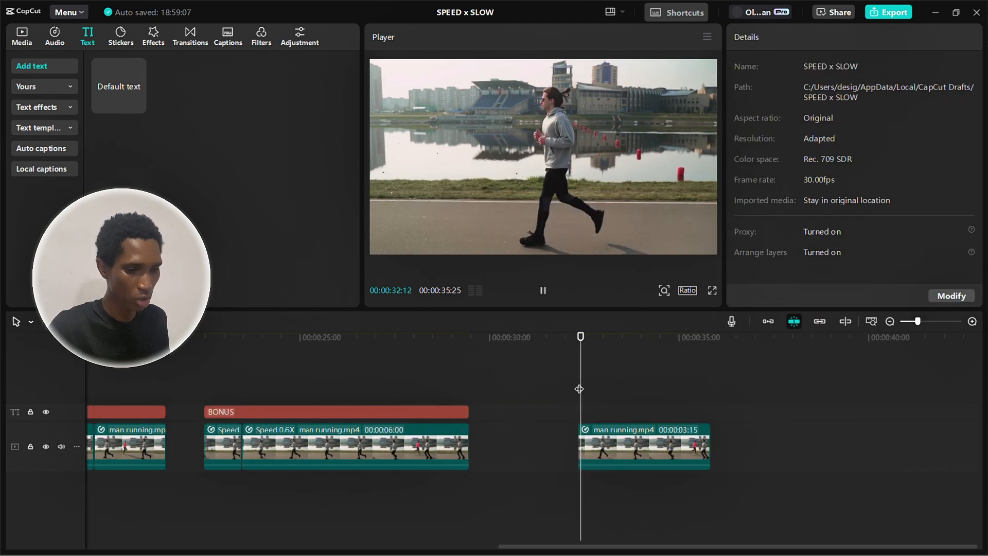
{"action": "key", "text": "space"}
{"action": "left_click", "coordinate": [578, 403]}
{"action": "key", "text": "space"}
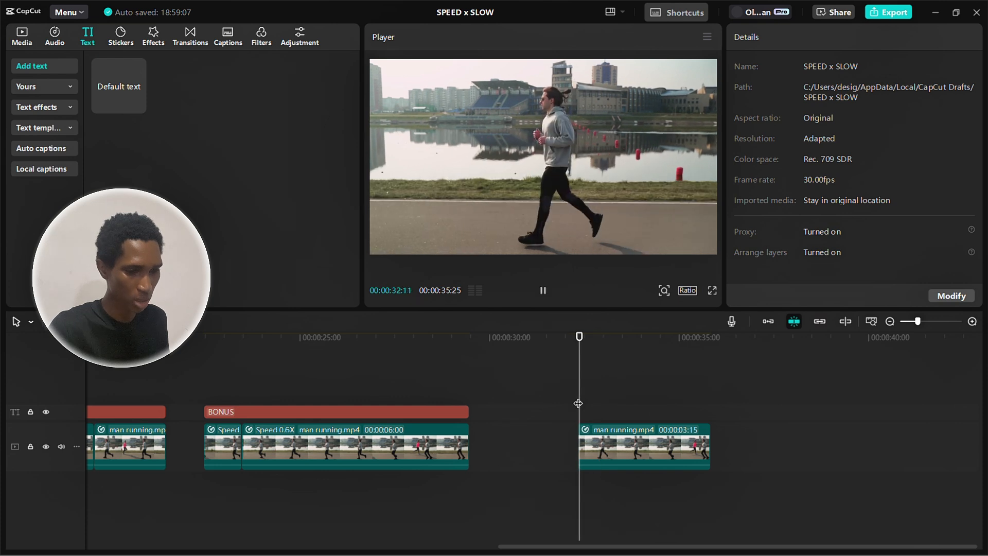
{"action": "key", "text": "space"}
Lower the custom curve's start point to about 0.1x and the first control point's left half to about 0.17x, and play the clip.
{"action": "left_click", "coordinate": [600, 450]}
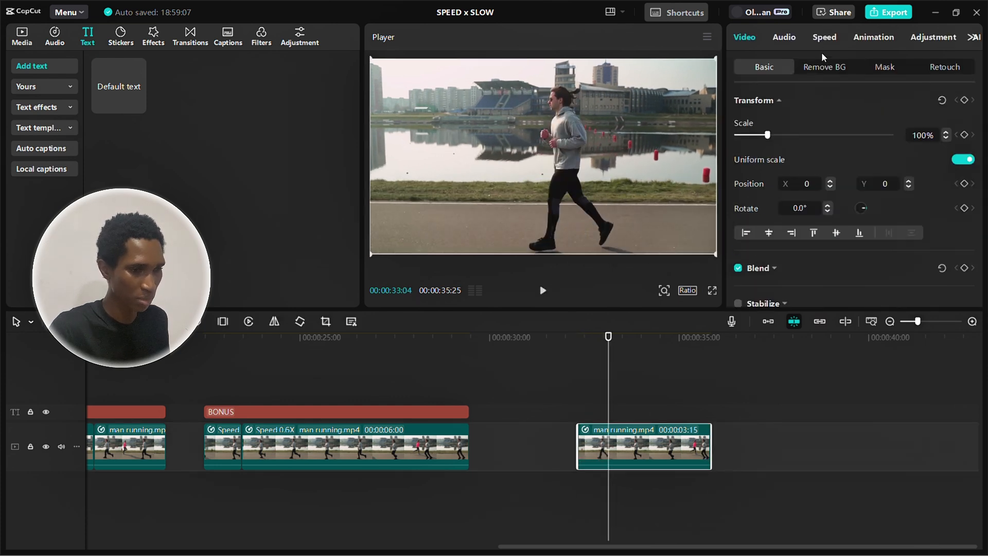
{"action": "left_click", "coordinate": [812, 39]}
{"action": "scroll", "coordinate": [785, 230], "scroll_direction": "down", "scroll_amount": 2}
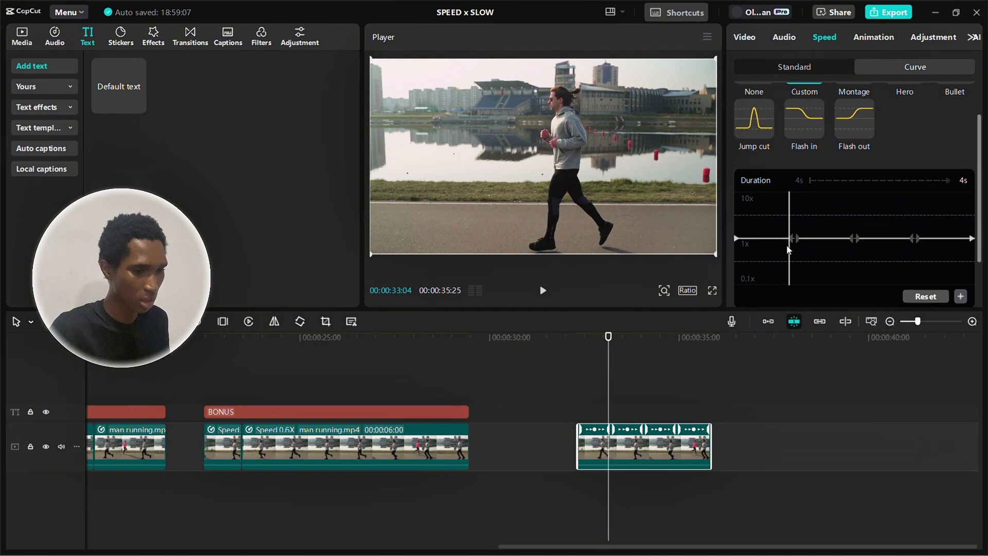
{"action": "left_click_drag", "start_coordinate": [789, 238], "coordinate": [786, 280]}
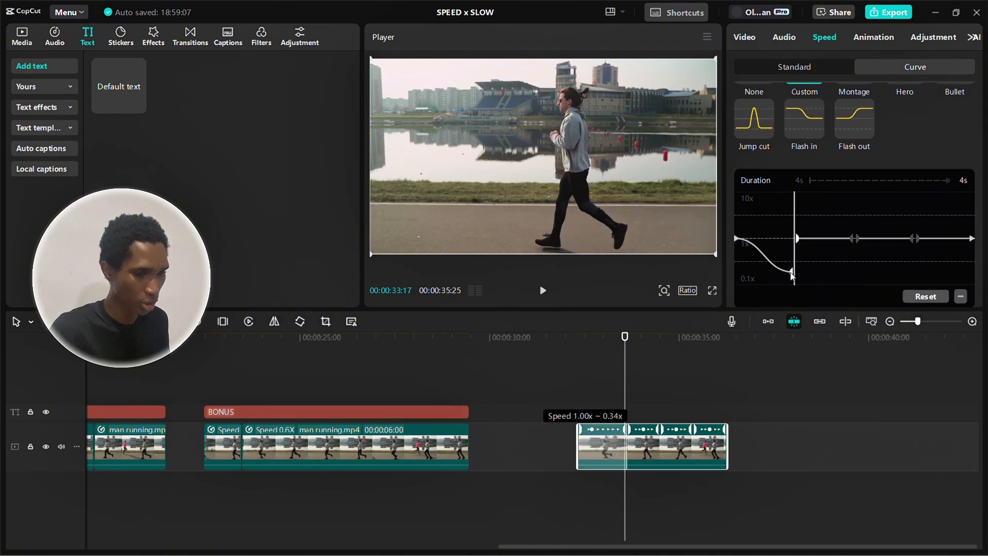
{"action": "left_click_drag", "start_coordinate": [750, 246], "coordinate": [739, 286]}
{"action": "left_click", "coordinate": [589, 356]}
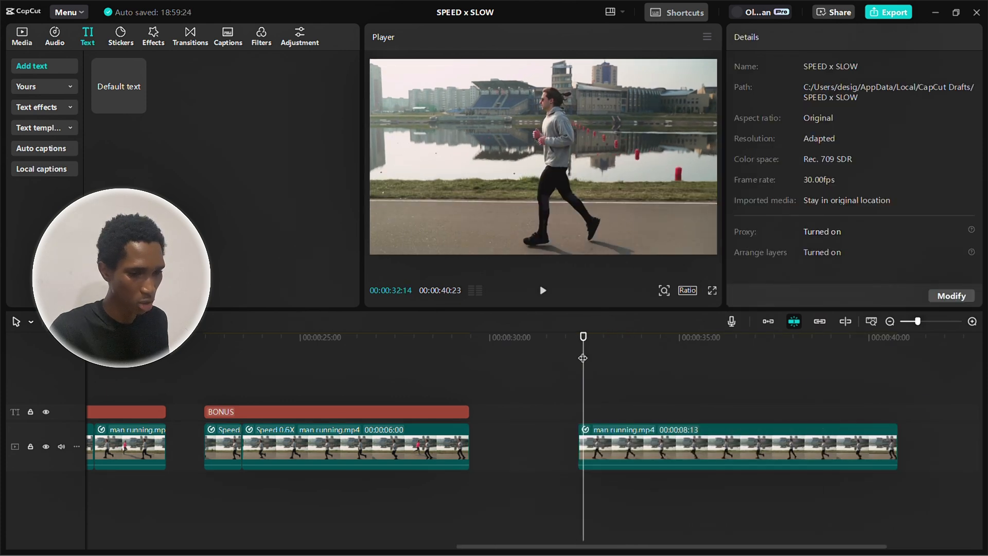
{"action": "key", "text": "space"}
Set the curve's start point and the left half of its first control point to about 0.55x and play the clip.
{"action": "left_click", "coordinate": [649, 456]}
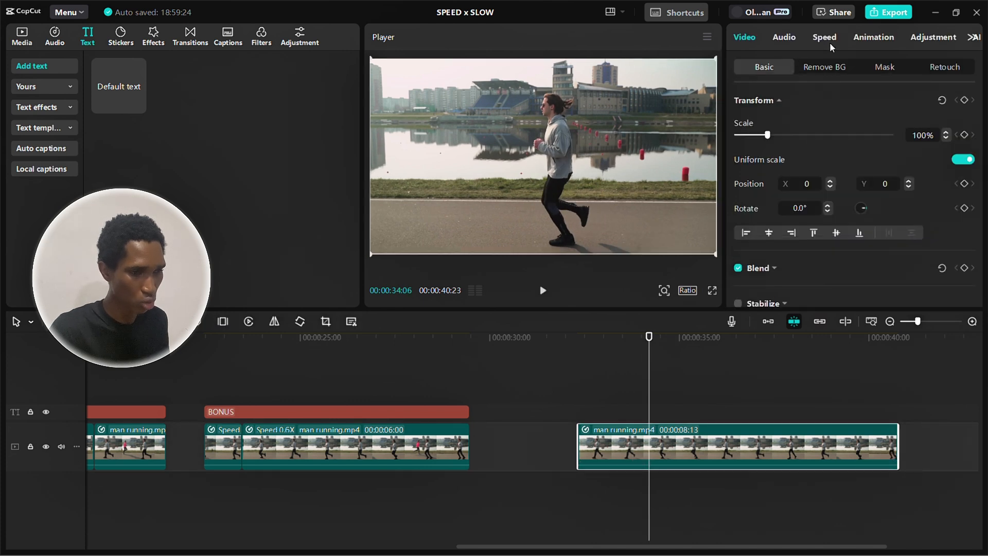
{"action": "left_click", "coordinate": [824, 37]}
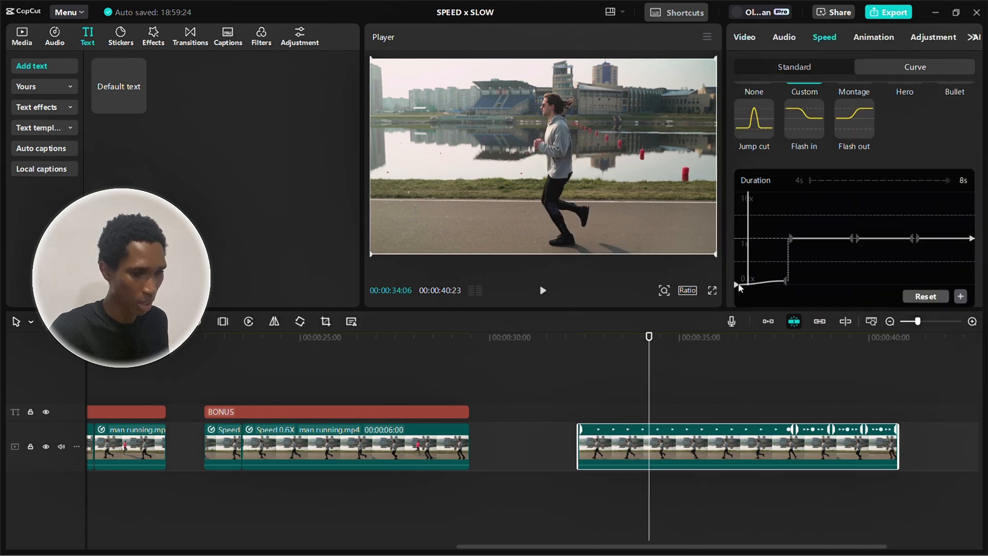
{"action": "left_click_drag", "start_coordinate": [738, 282], "coordinate": [735, 260]}
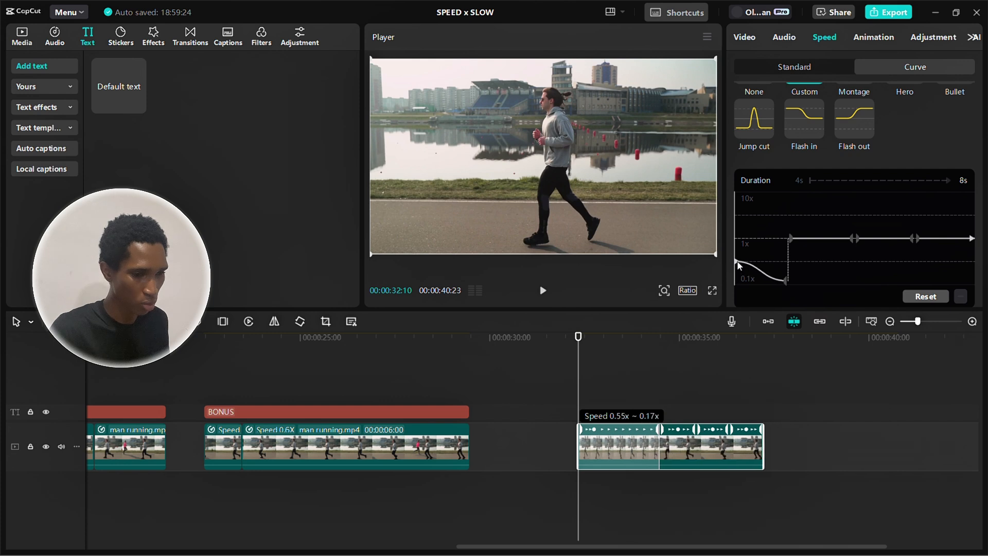
{"action": "left_click", "coordinate": [786, 281]}
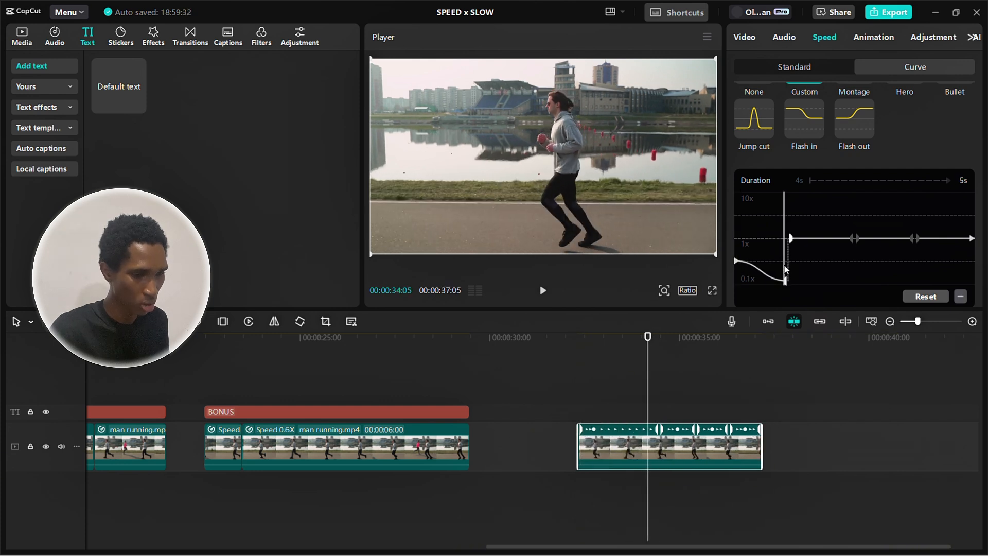
{"action": "left_click_drag", "start_coordinate": [785, 267], "coordinate": [786, 261]}
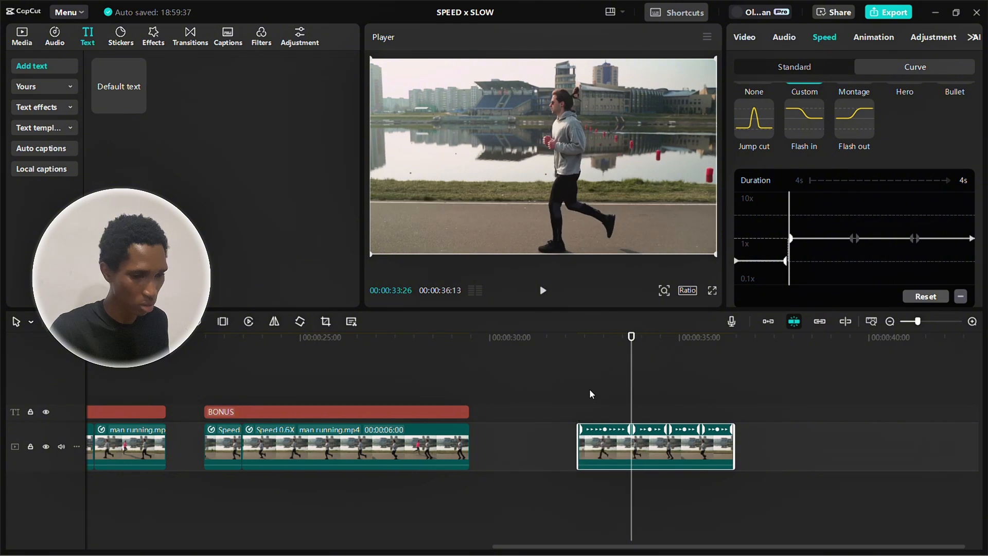
{"action": "left_click", "coordinate": [589, 388]}
{"action": "key", "text": "space"}
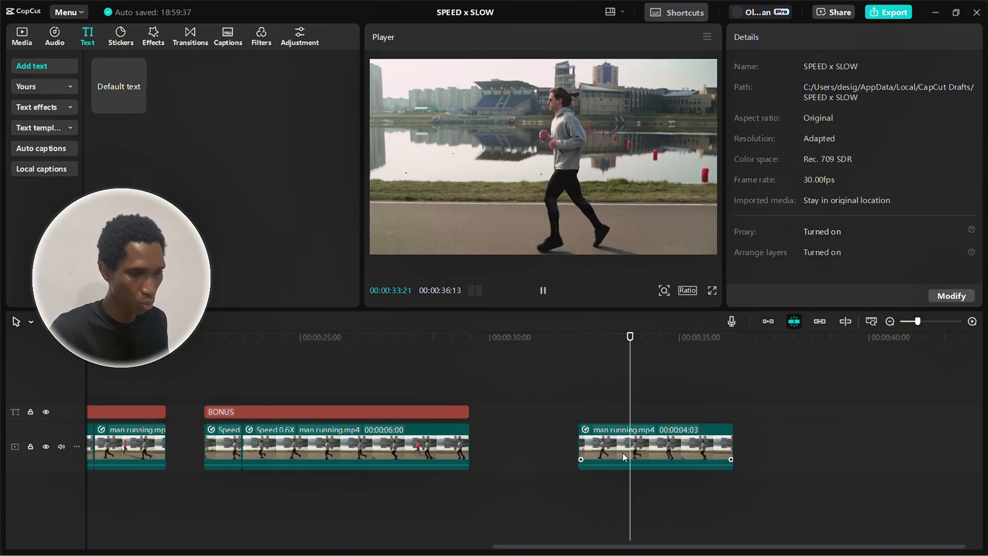
Raise the left half of the curve's second control point to about 5.55x.
{"action": "left_click", "coordinate": [622, 453]}
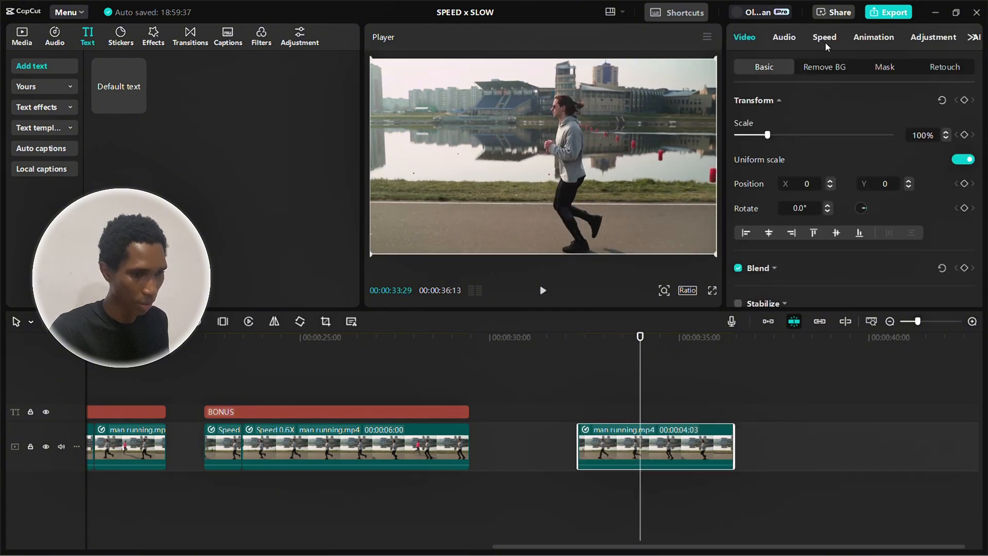
{"action": "left_click", "coordinate": [825, 46]}
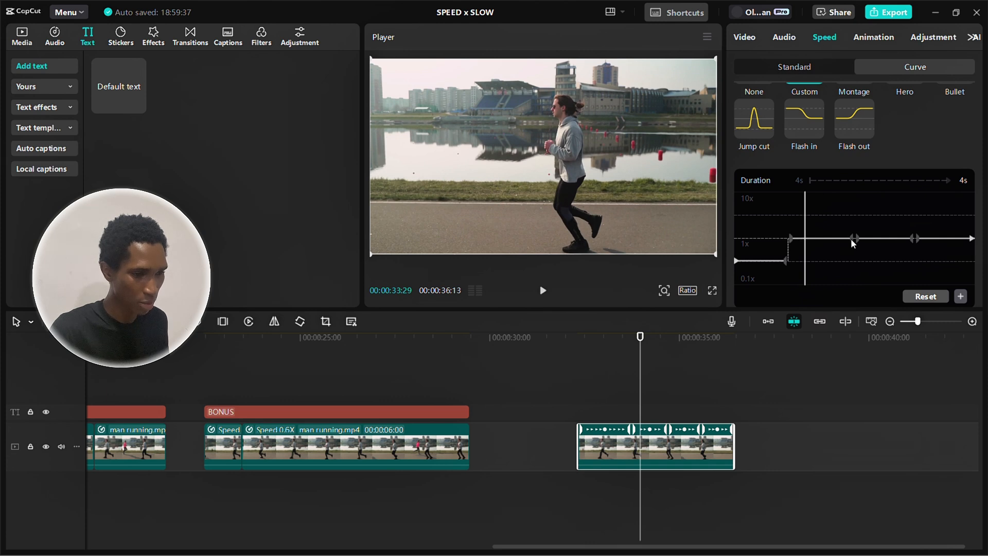
{"action": "left_click_drag", "start_coordinate": [851, 238], "coordinate": [851, 215]}
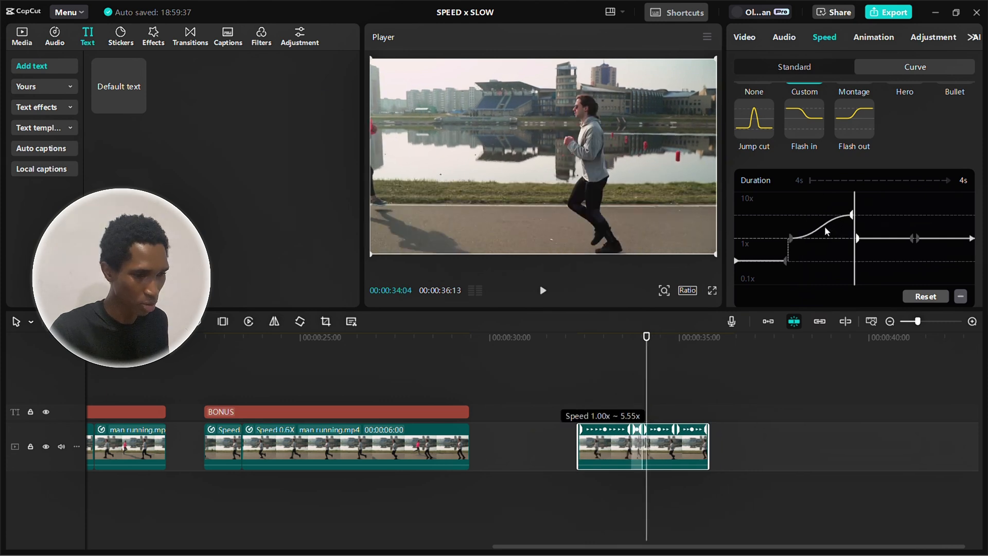
{"action": "left_click", "coordinate": [796, 237]}
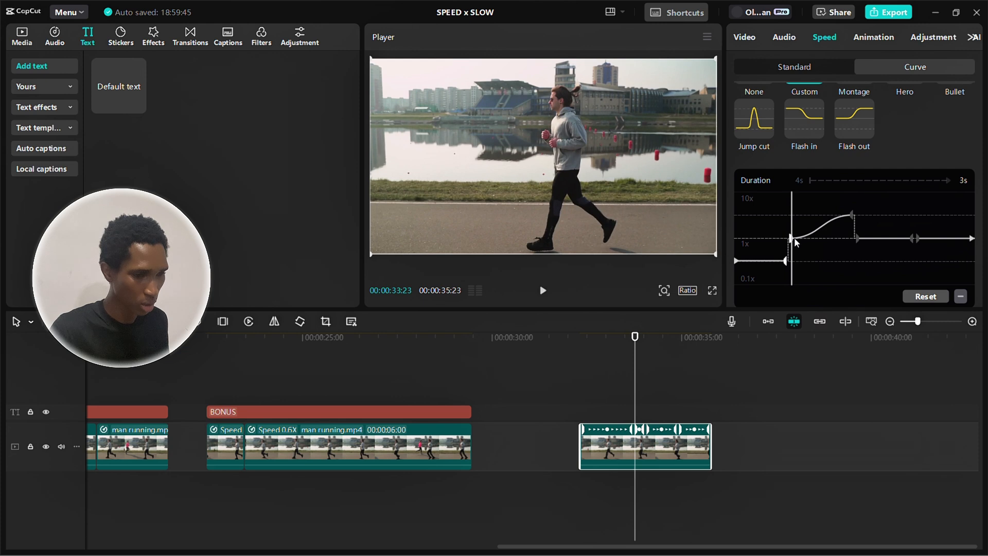
{"action": "left_click_drag", "start_coordinate": [795, 236], "coordinate": [808, 226]}
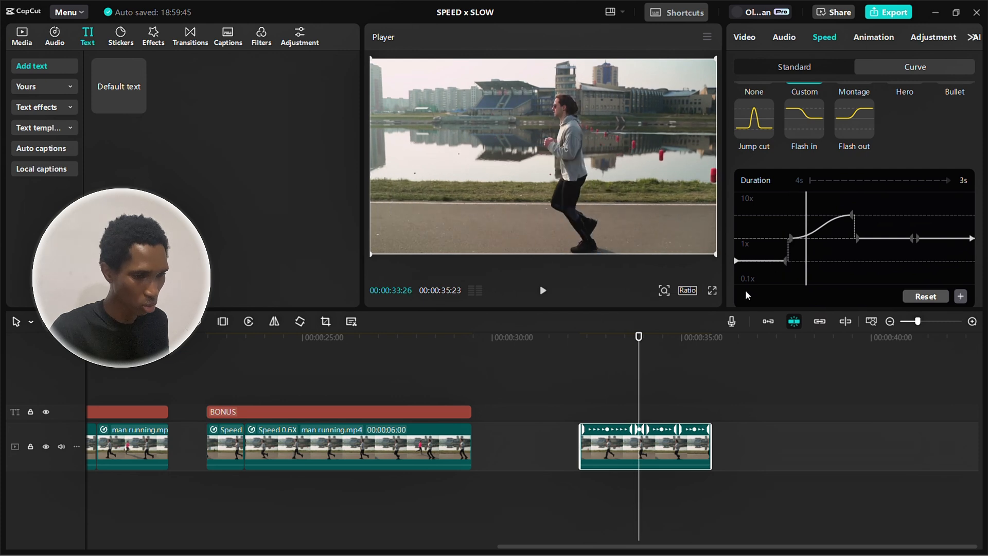
Play the last clip to review its ramp from slow to fast.
{"action": "left_click", "coordinate": [624, 366]}
{"action": "key", "text": "space"}
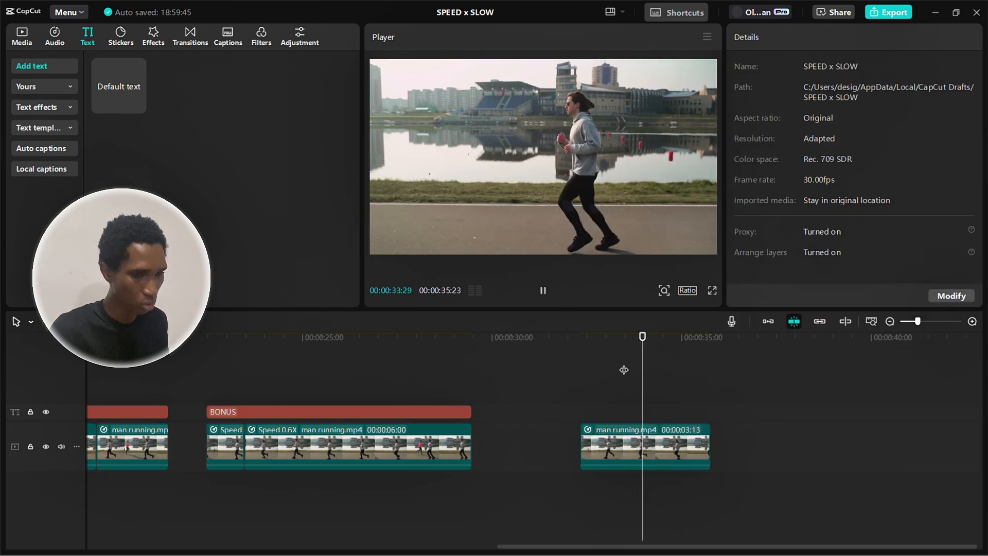
{"action": "key", "text": "space"}
{"action": "left_click", "coordinate": [587, 400]}
{"action": "key", "text": "space"}
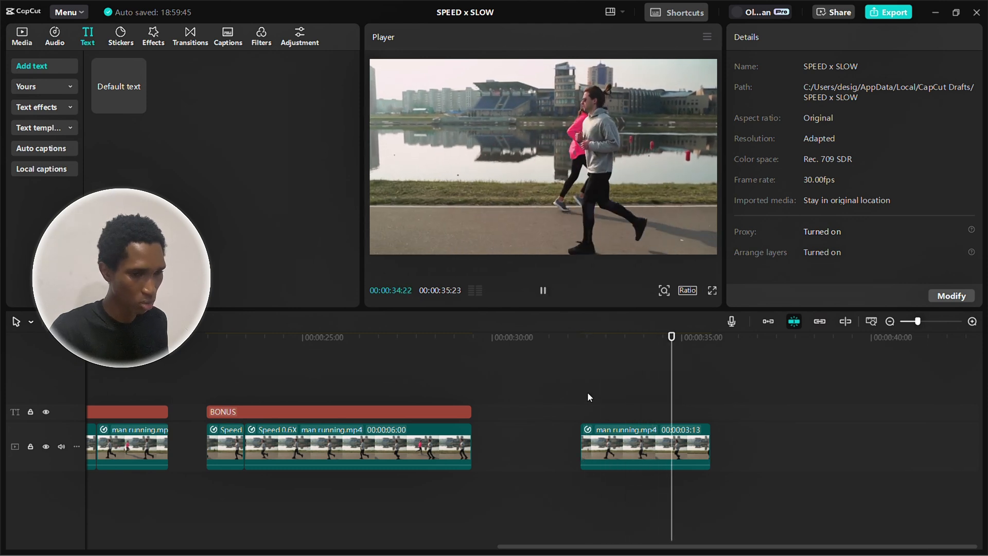
{"action": "key", "text": "space"}
Try to add a control point beside the third one and raise the second control point's right half level with its left half.
{"action": "left_click", "coordinate": [654, 444]}
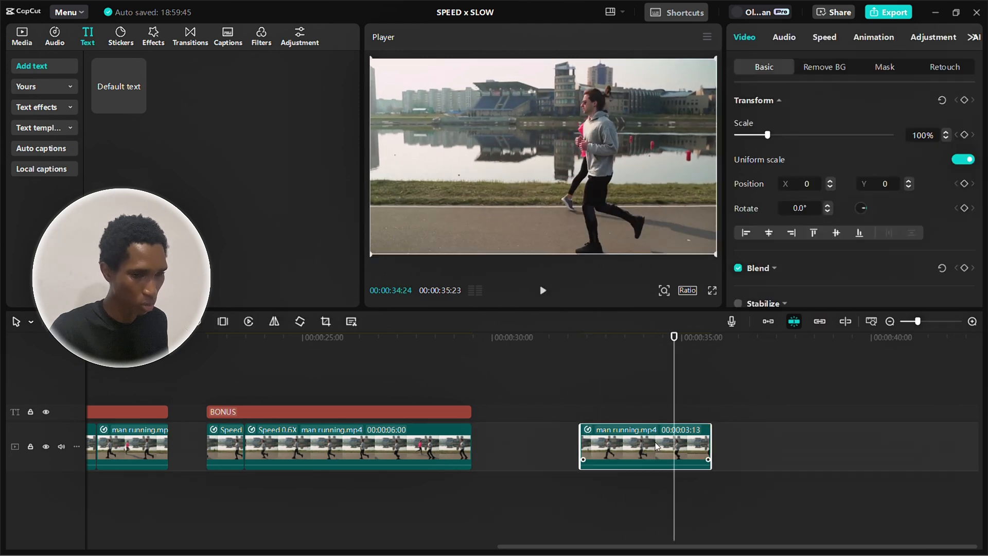
{"action": "left_click", "coordinate": [824, 37]}
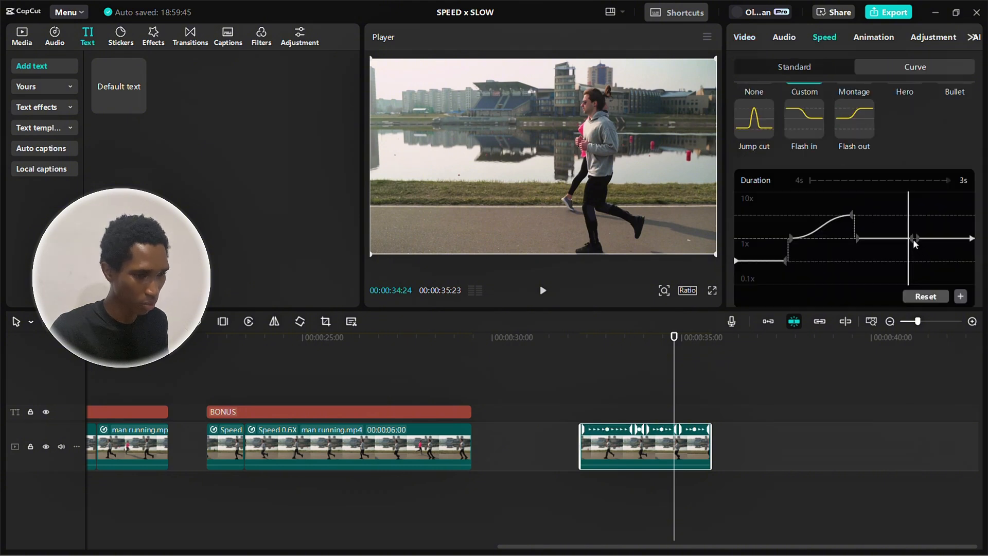
{"action": "left_click", "coordinate": [959, 297]}
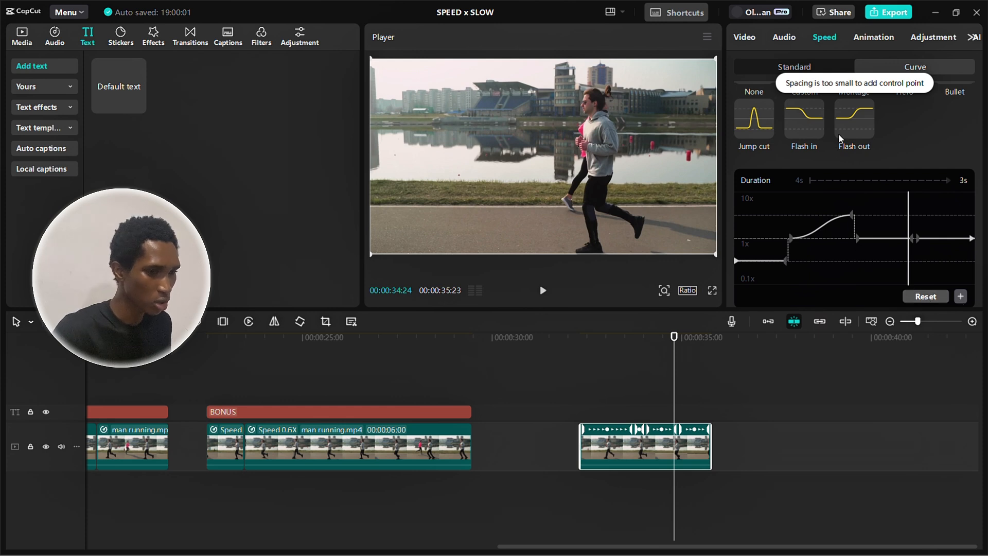
{"action": "left_click", "coordinate": [858, 238]}
{"action": "left_click_drag", "start_coordinate": [858, 237], "coordinate": [863, 220]}
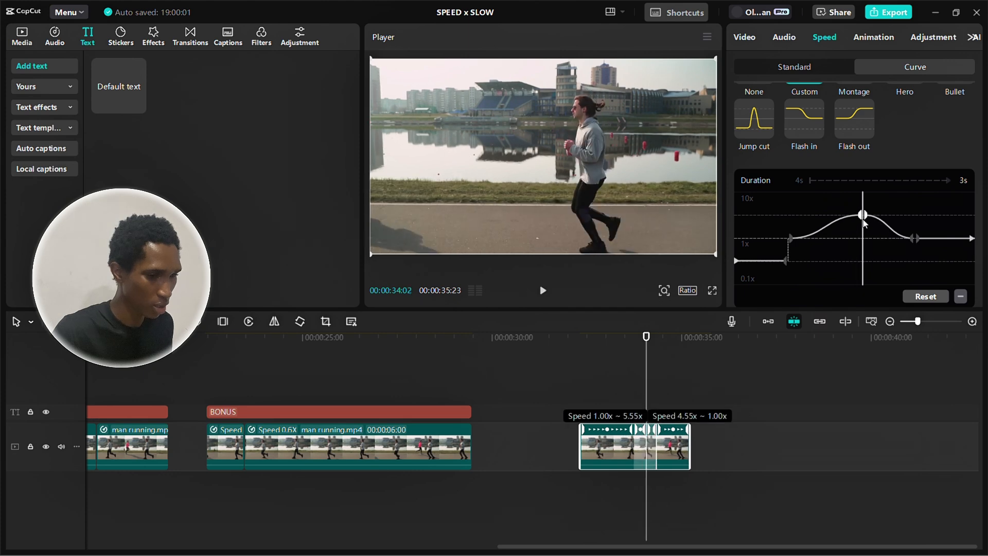
Play the adjusted clip and return the playhead to its beginning.
{"action": "left_click", "coordinate": [628, 376]}
{"action": "key", "text": "space"}
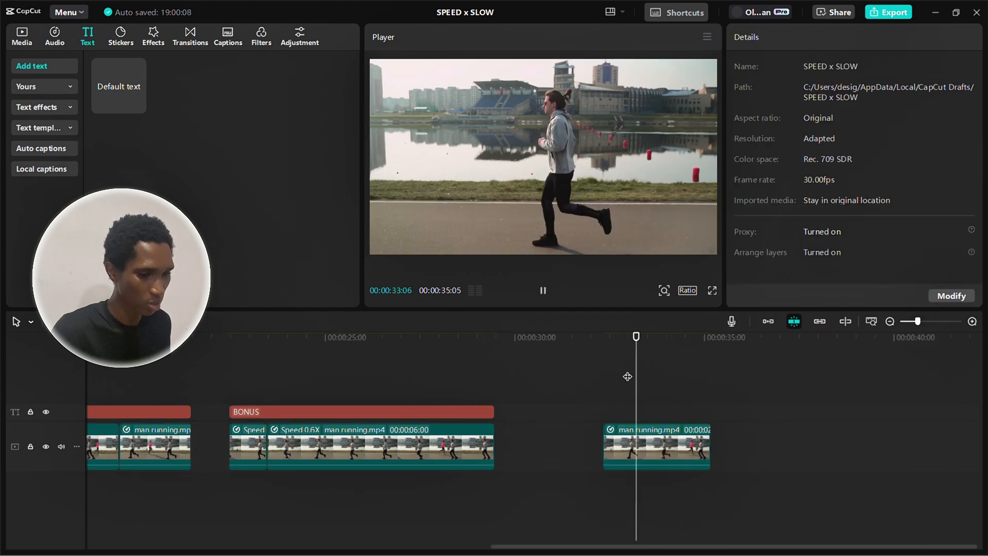
{"action": "left_click", "coordinate": [636, 447]}
{"action": "key", "text": "space"}
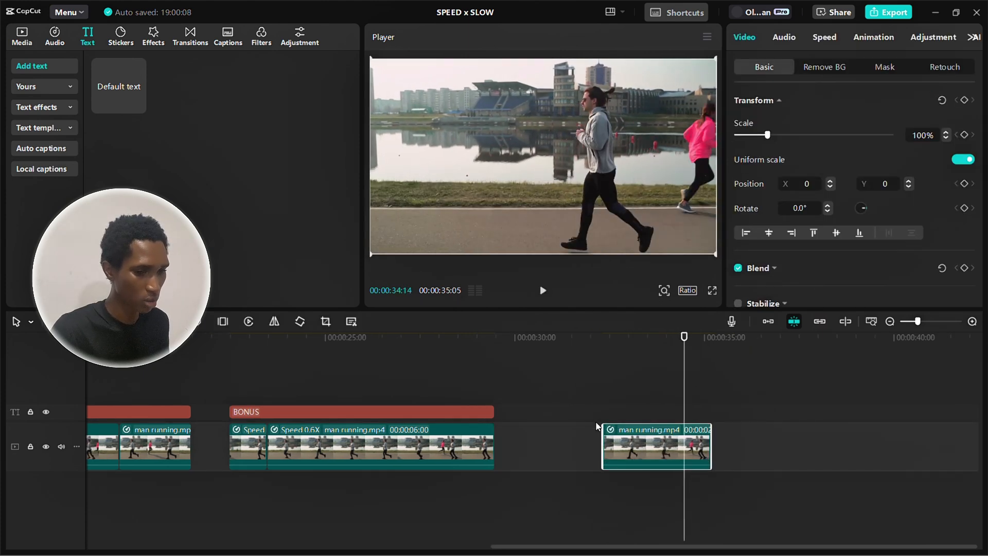
{"action": "left_click", "coordinate": [603, 393]}
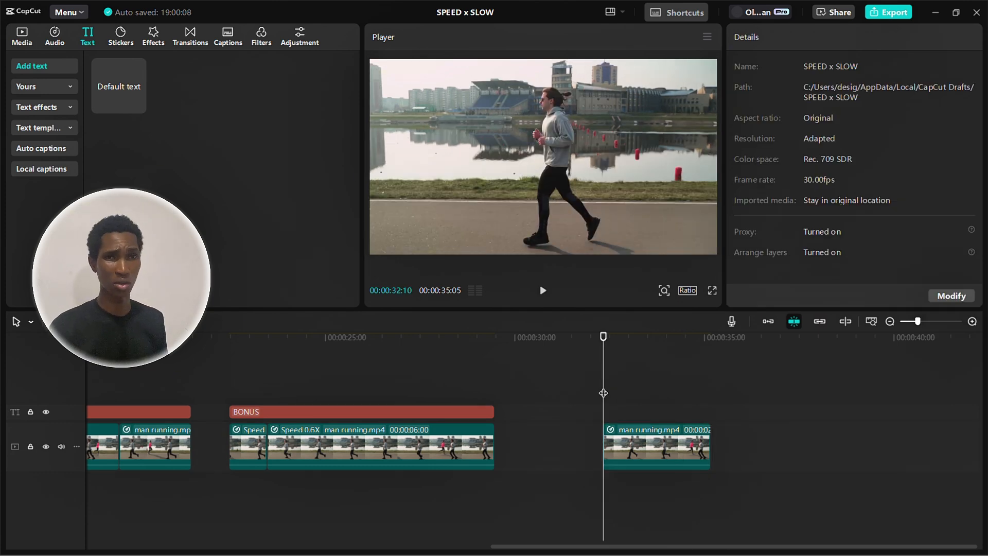
Show the whole timeline and briefly play the BEGINNERS section from its start.
{"action": "scroll", "coordinate": [628, 419], "scroll_direction": "down", "scroll_amount": 2}
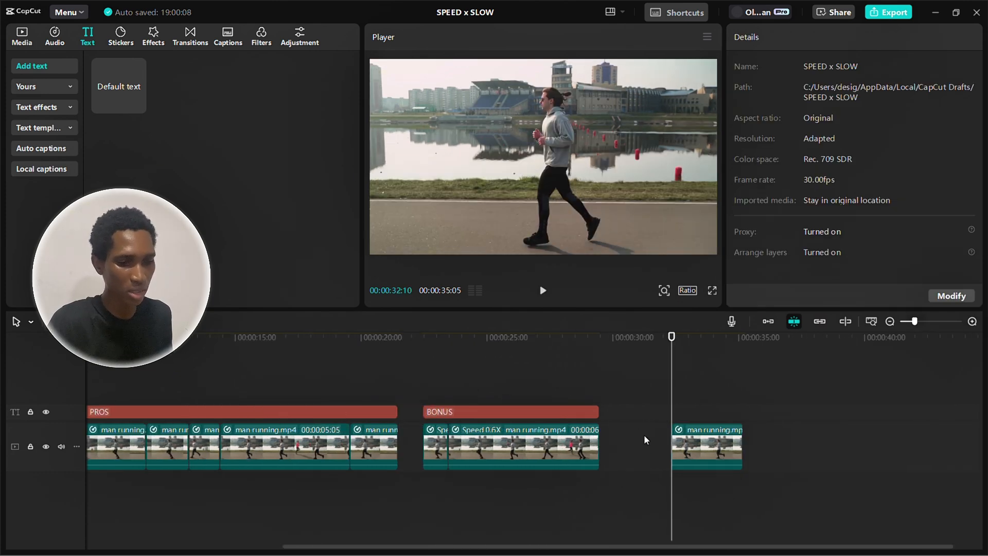
{"action": "scroll", "coordinate": [643, 440], "scroll_direction": "down", "scroll_amount": 4}
{"action": "left_click", "coordinate": [129, 371]}
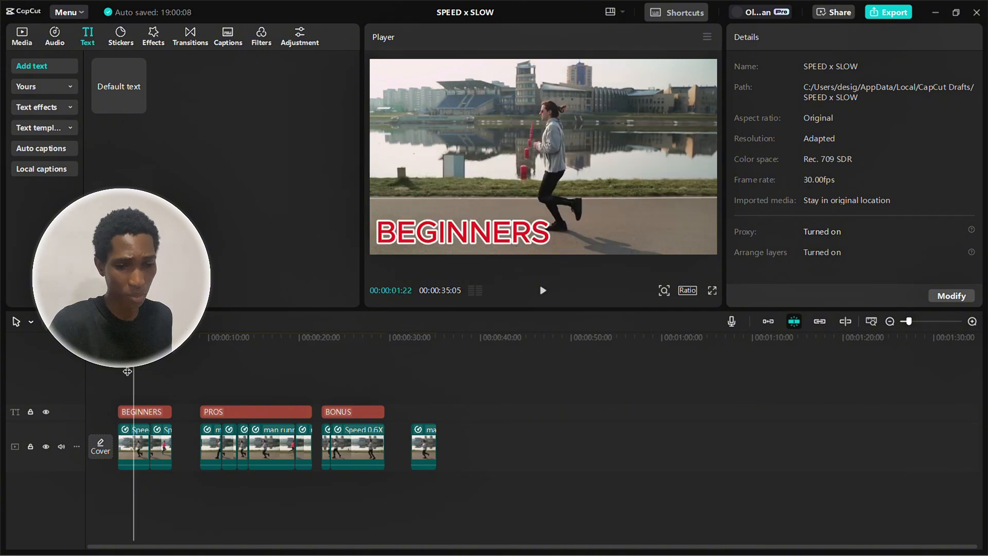
{"action": "left_click_drag", "start_coordinate": [127, 372], "coordinate": [62, 355]}
{"action": "key", "text": "space"}
{"action": "key", "text": "space"}
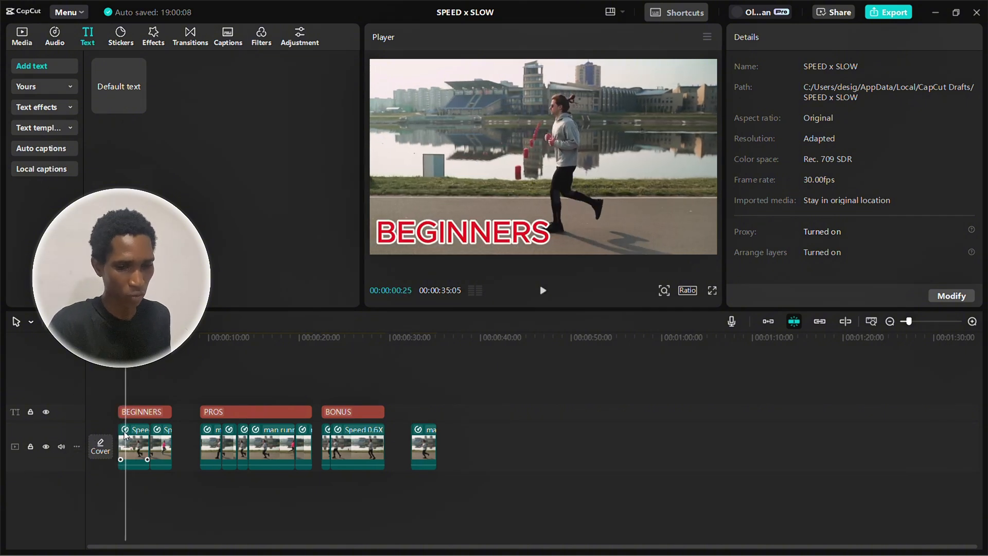
Examine the standard speed and duration settings of the first clip in the BEGINNERS section.
{"action": "left_click", "coordinate": [125, 435]}
{"action": "left_click", "coordinate": [823, 37]}
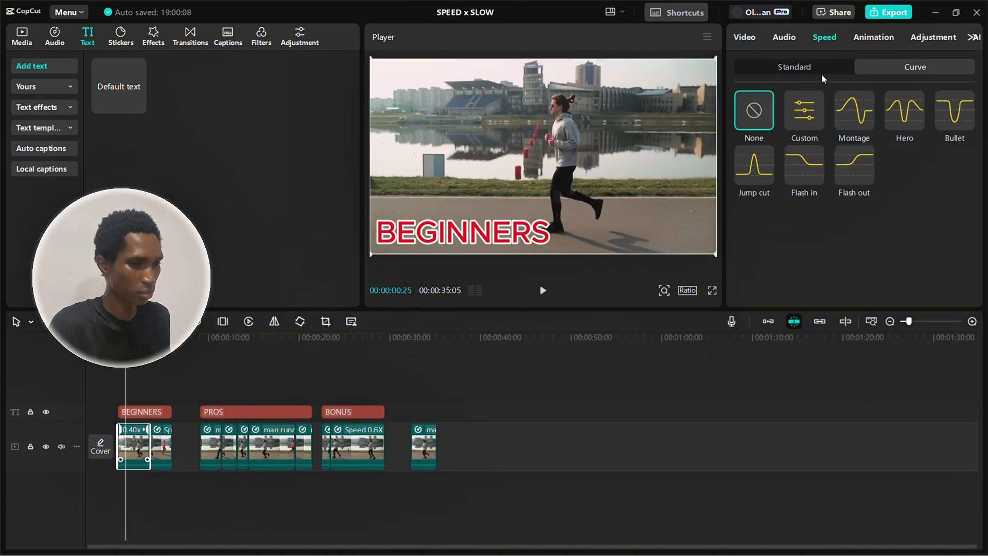
{"action": "left_click", "coordinate": [798, 65]}
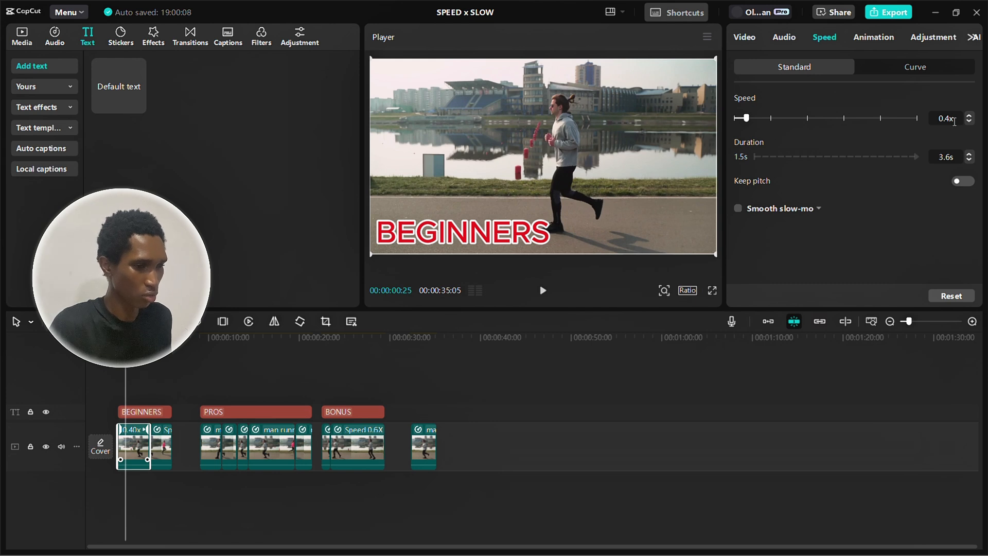
Examine the standard and curve speed settings of the longest clip in the PROS section.
{"action": "left_click", "coordinate": [215, 374]}
{"action": "left_click", "coordinate": [260, 378]}
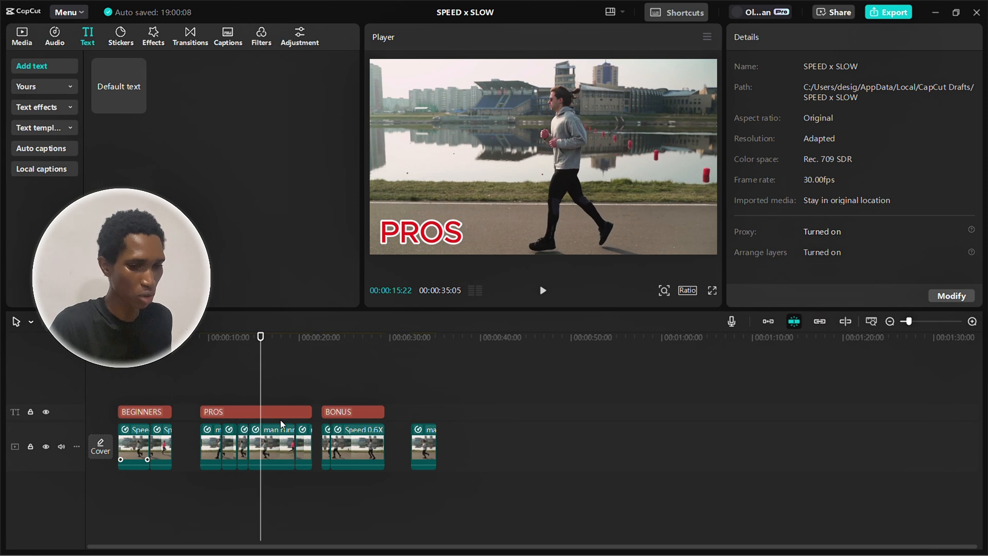
{"action": "left_click", "coordinate": [273, 441]}
{"action": "left_click", "coordinate": [827, 42]}
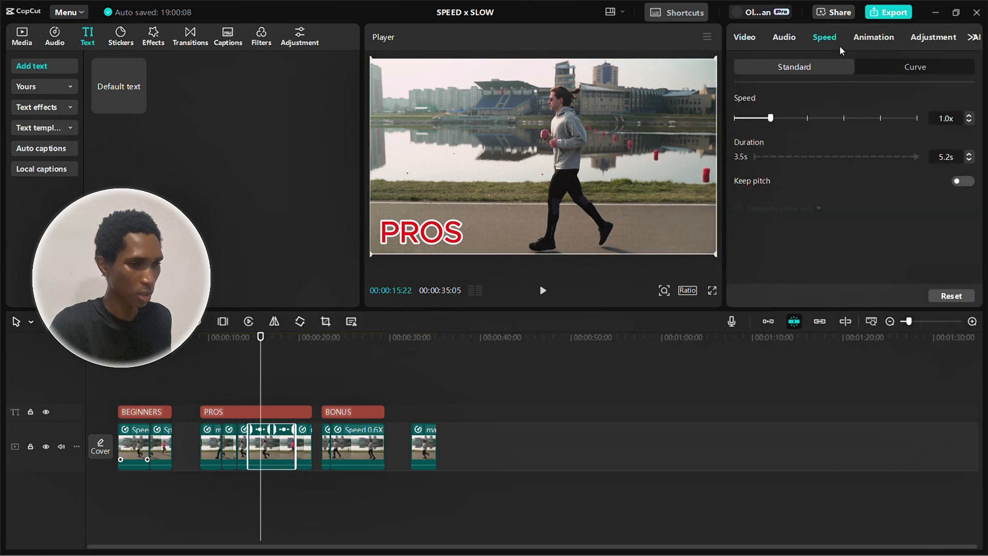
{"action": "left_click", "coordinate": [926, 69]}
Examine the standard speed and duration settings of the longer clip in the BONUS section.
{"action": "left_click", "coordinate": [338, 366]}
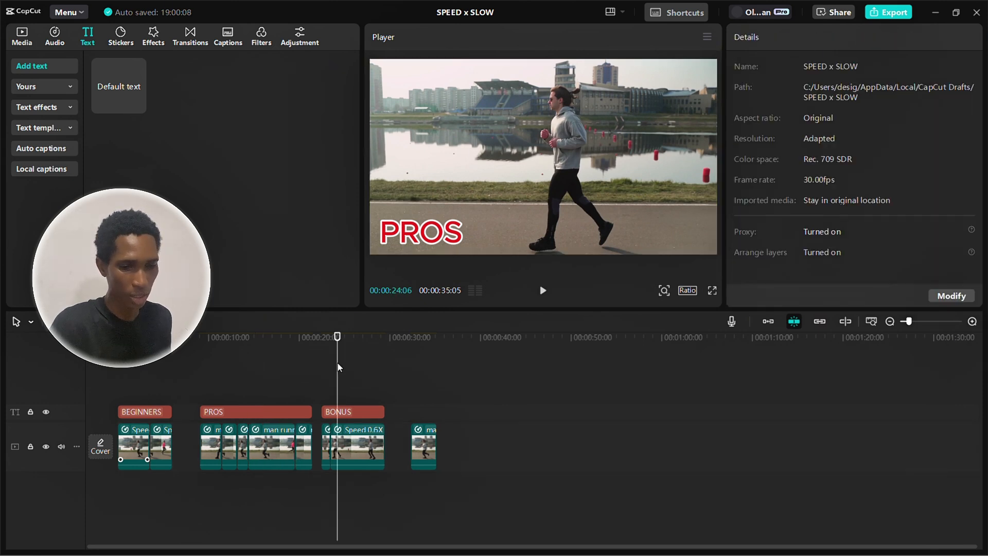
{"action": "left_click", "coordinate": [346, 444]}
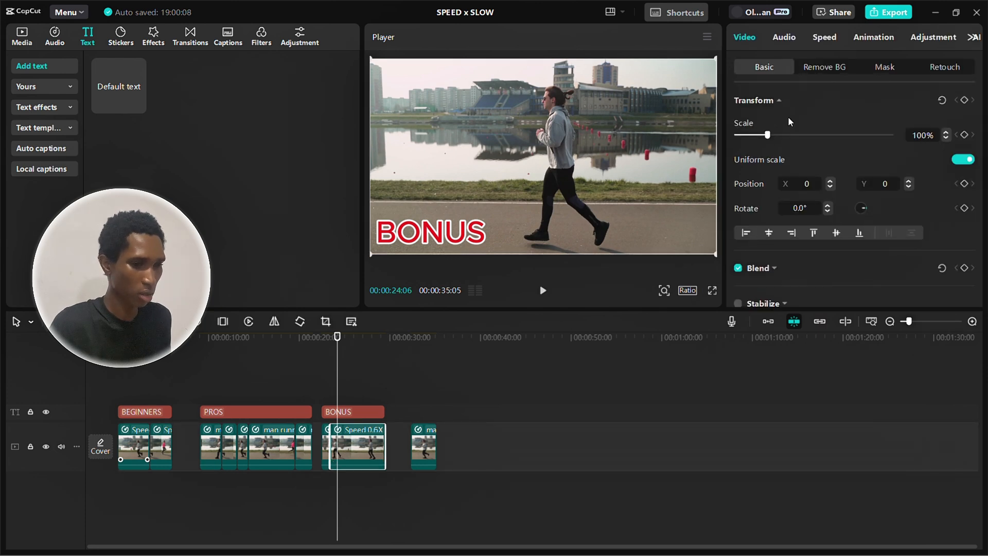
{"action": "left_click", "coordinate": [783, 39]}
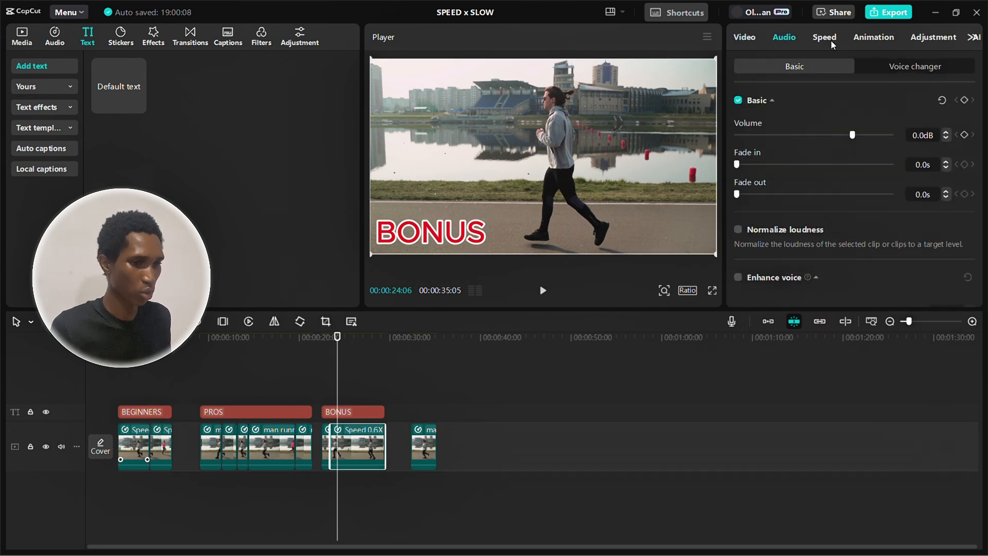
{"action": "left_click", "coordinate": [825, 38]}
{"action": "left_click", "coordinate": [798, 68]}
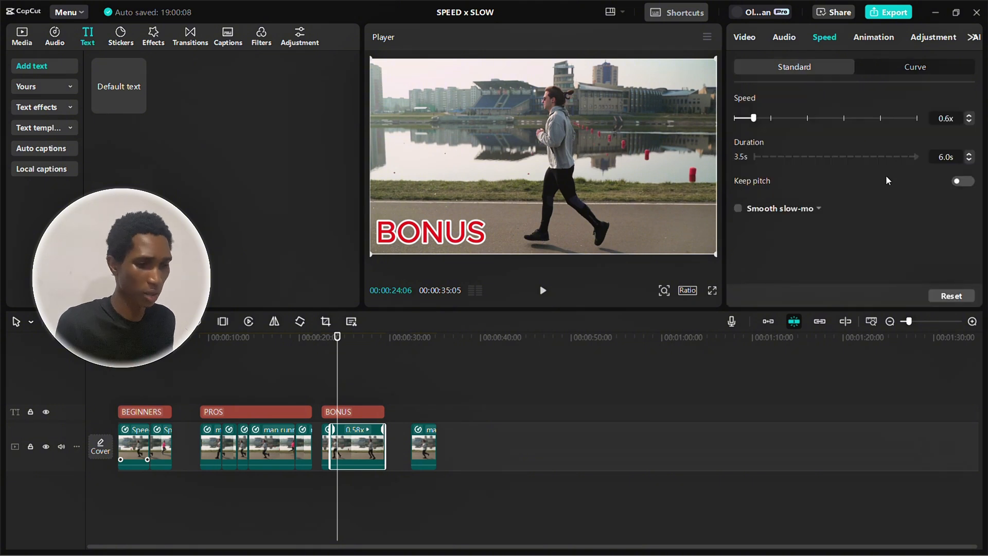
Examine the custom speed curve of the separate last clip and play that clip from near its start.
{"action": "left_click", "coordinate": [412, 362]}
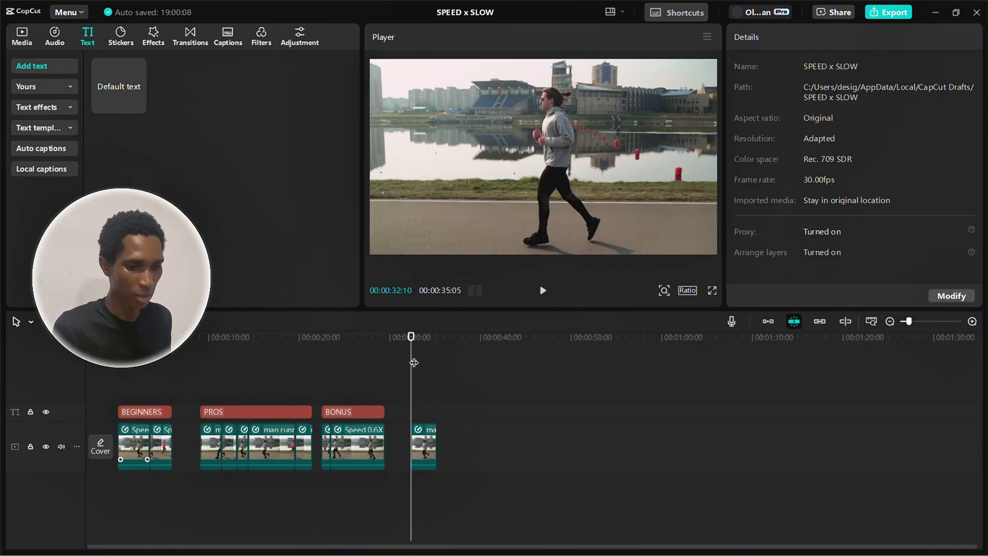
{"action": "left_click", "coordinate": [417, 437]}
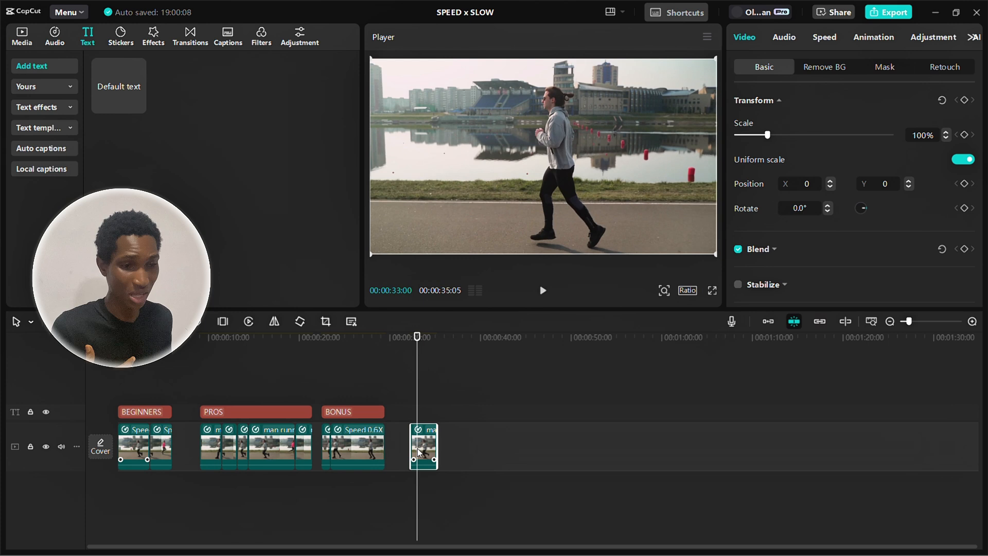
{"action": "left_click", "coordinate": [825, 38]}
{"action": "left_click", "coordinate": [864, 69]}
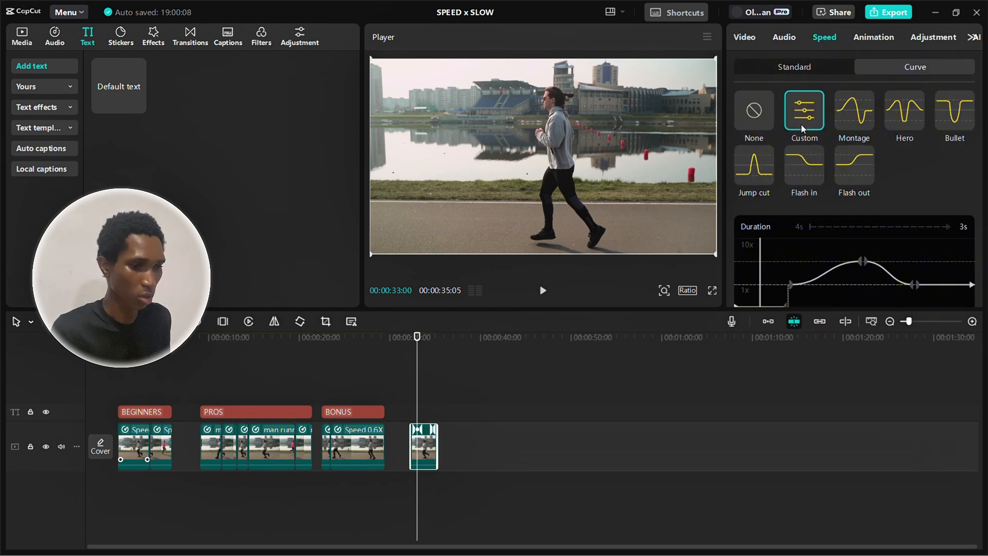
{"action": "left_click", "coordinate": [412, 397]}
{"action": "key", "text": "space"}
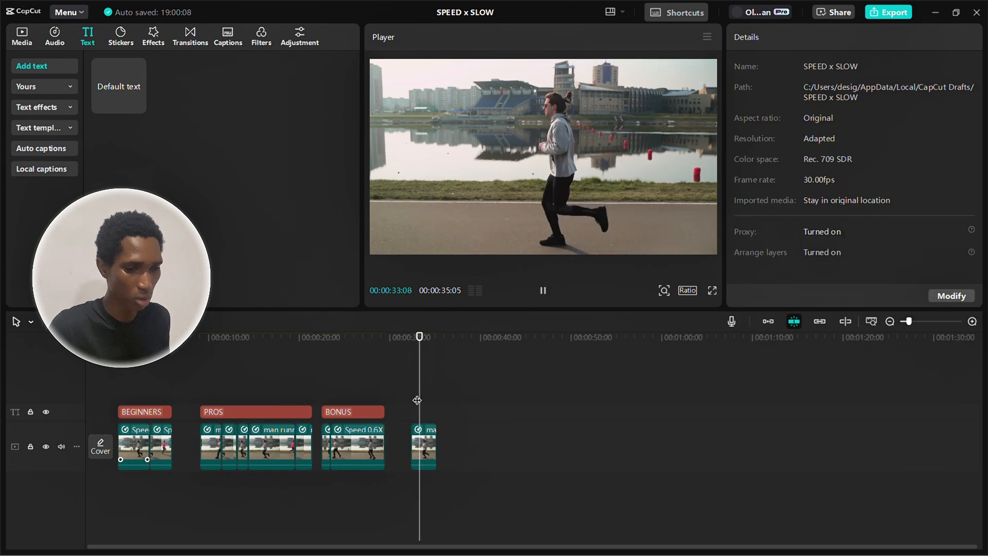